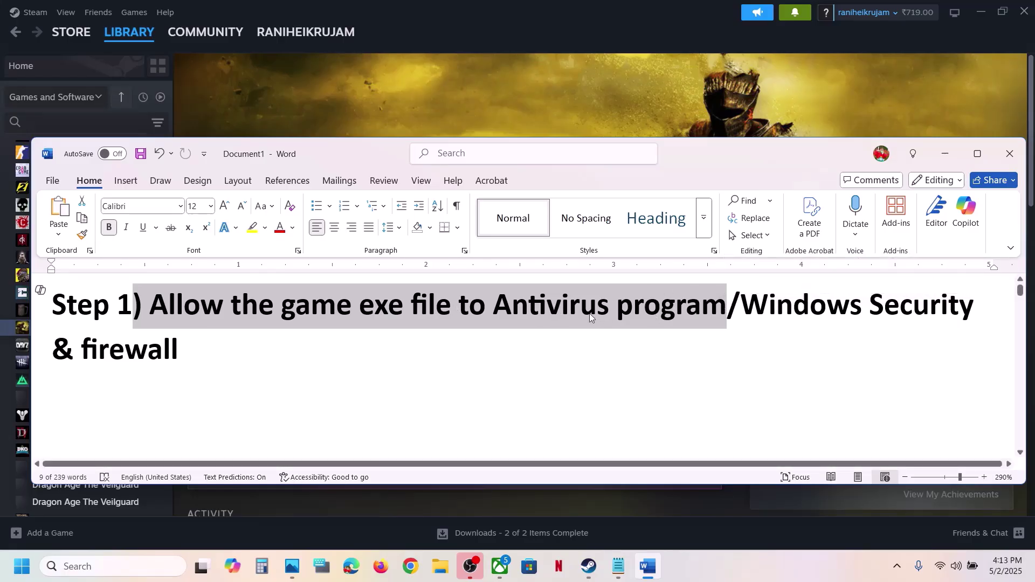
{"action": "left_click_drag", "start_coordinate": [744, 303], "coordinate": [848, 342]}
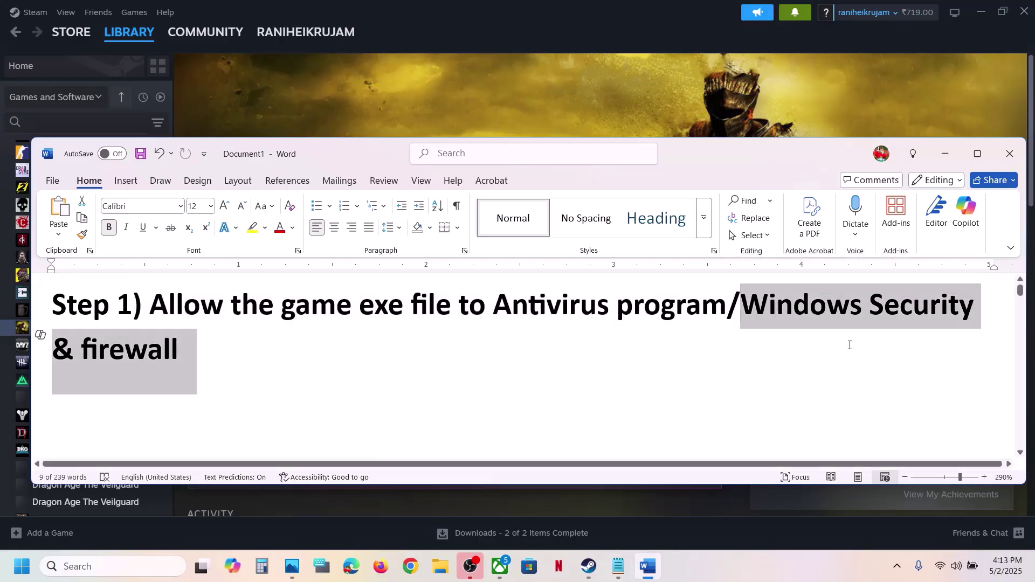
{"action": "left_click", "coordinate": [561, 96]}
Step: Open the Virus & threat protection page of Windows Security from the Privacy & security settings
{"action": "key", "text": "super+i"}
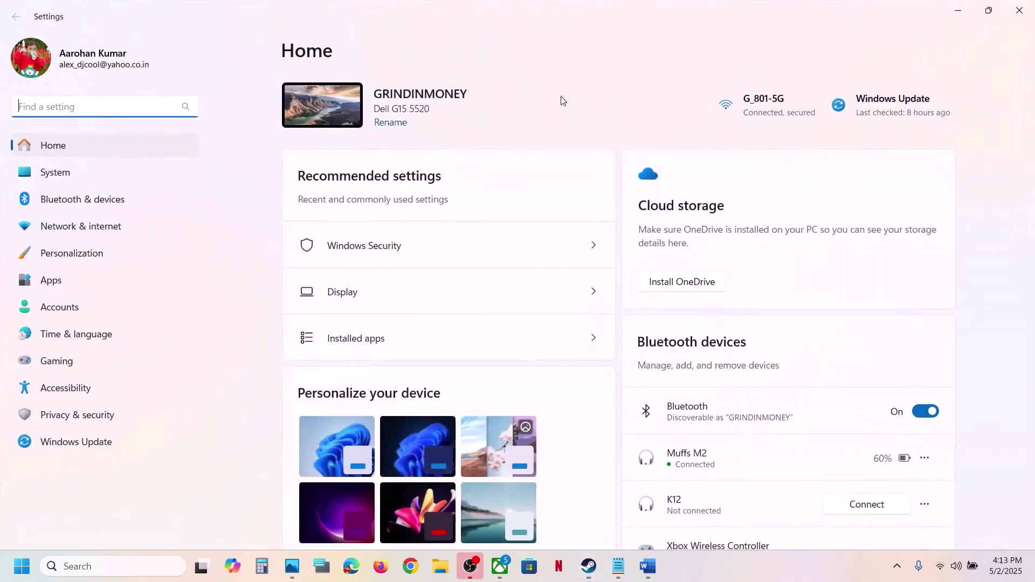
{"action": "left_click", "coordinate": [70, 419]}
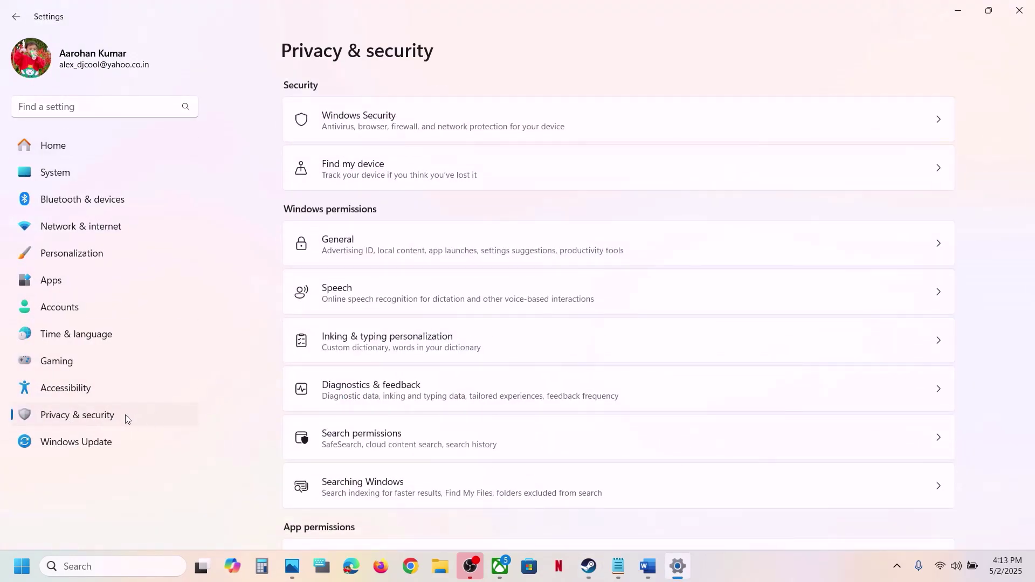
{"action": "left_click", "coordinate": [430, 126]}
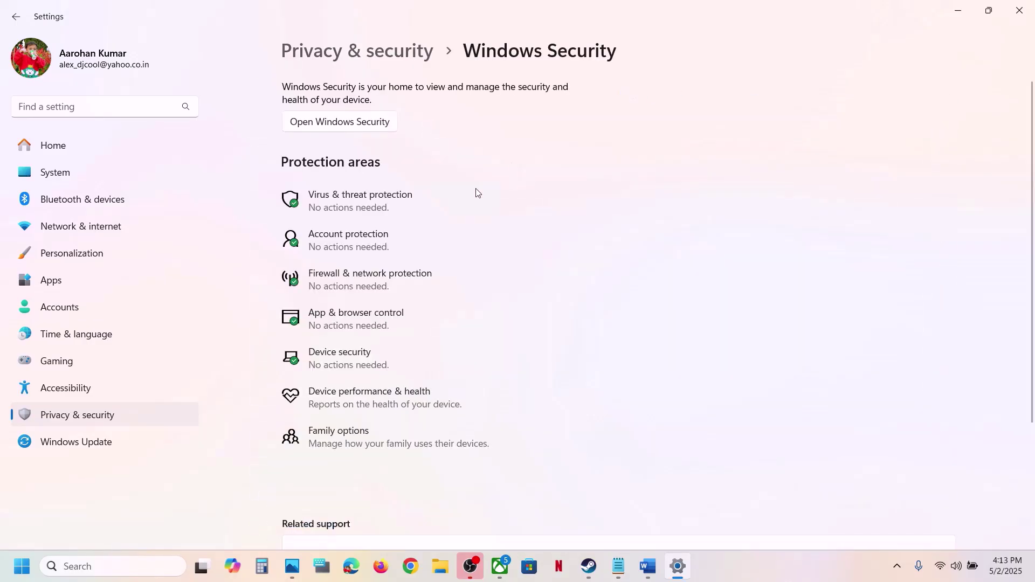
{"action": "left_click", "coordinate": [389, 208]}
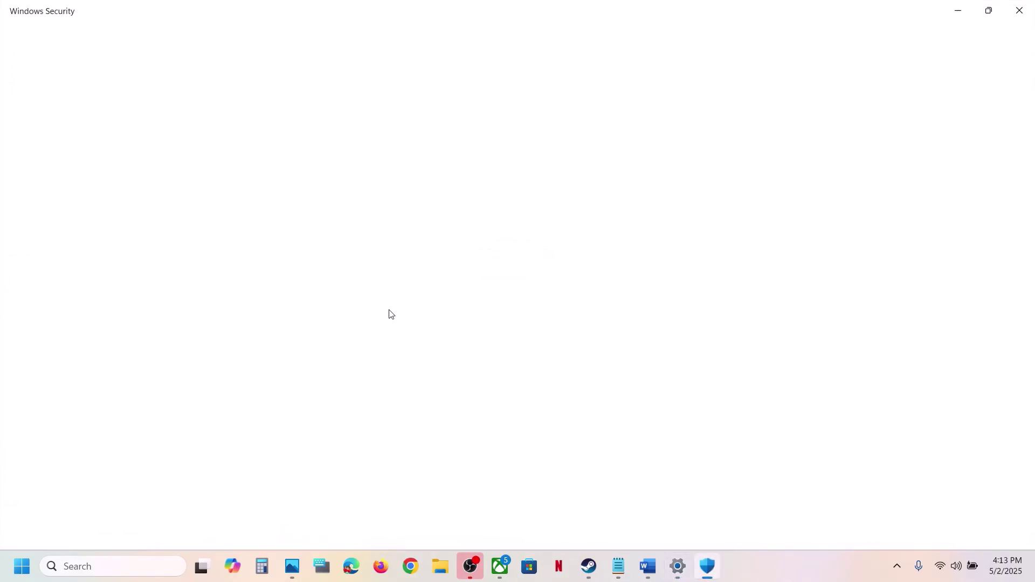
Step: Open the list of apps allowed through Controlled folder access in the ransomware protection settings
{"action": "scroll", "coordinate": [389, 314], "scroll_direction": "down", "scroll_amount": 3}
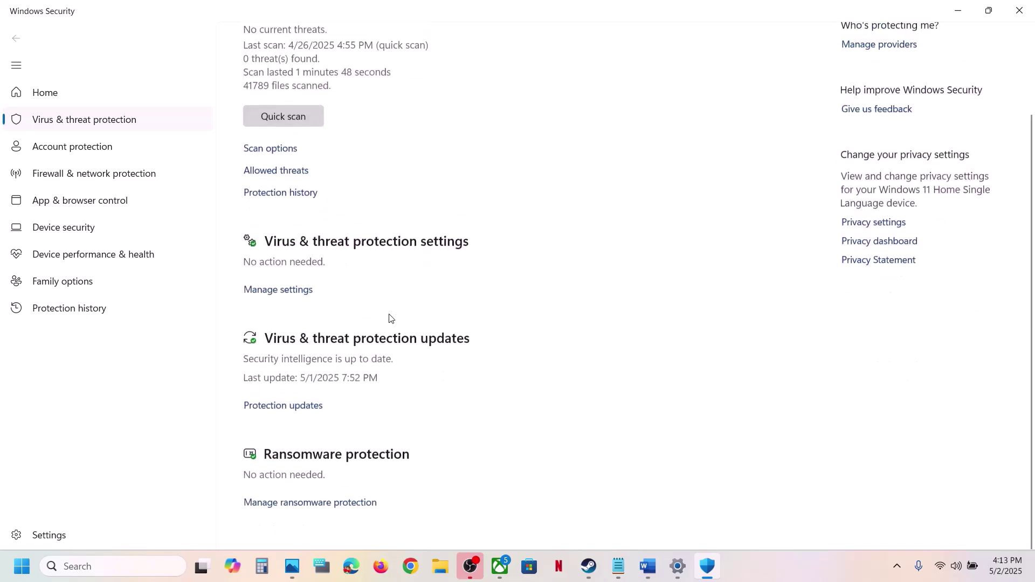
{"action": "left_click", "coordinate": [306, 503]}
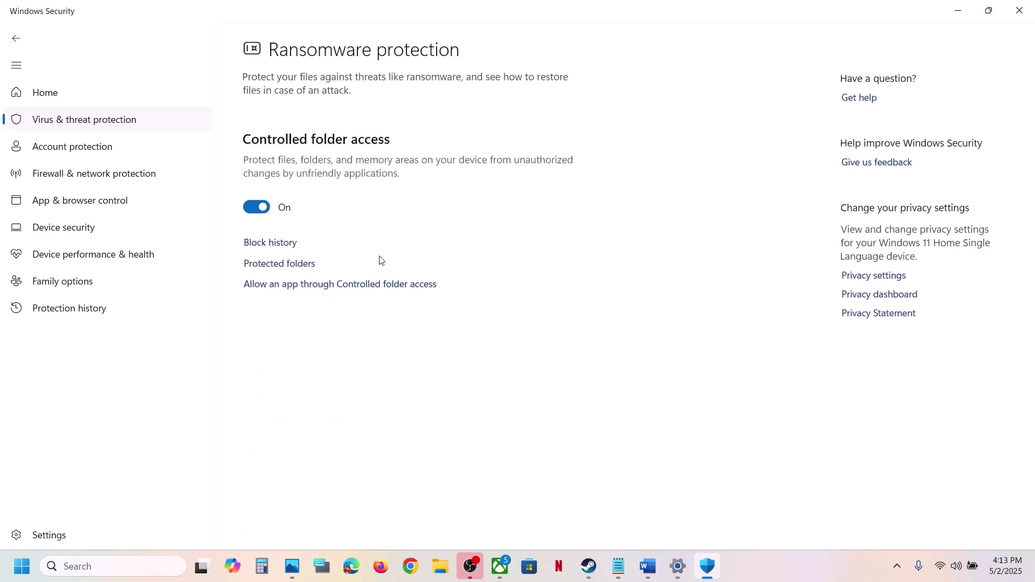
{"action": "left_click", "coordinate": [360, 286]}
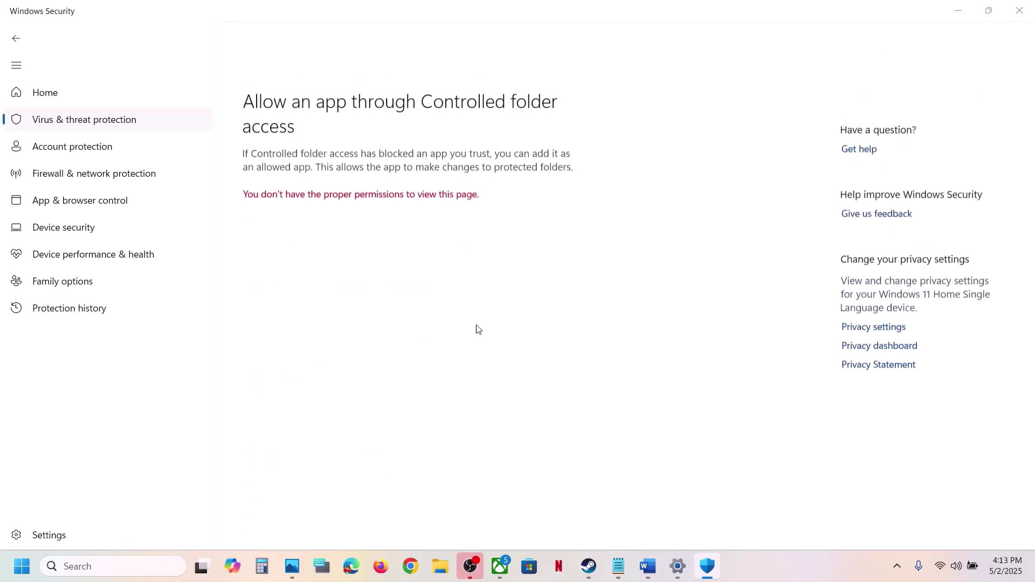
{"action": "scroll", "coordinate": [372, 132], "scroll_direction": "down", "scroll_amount": 3}
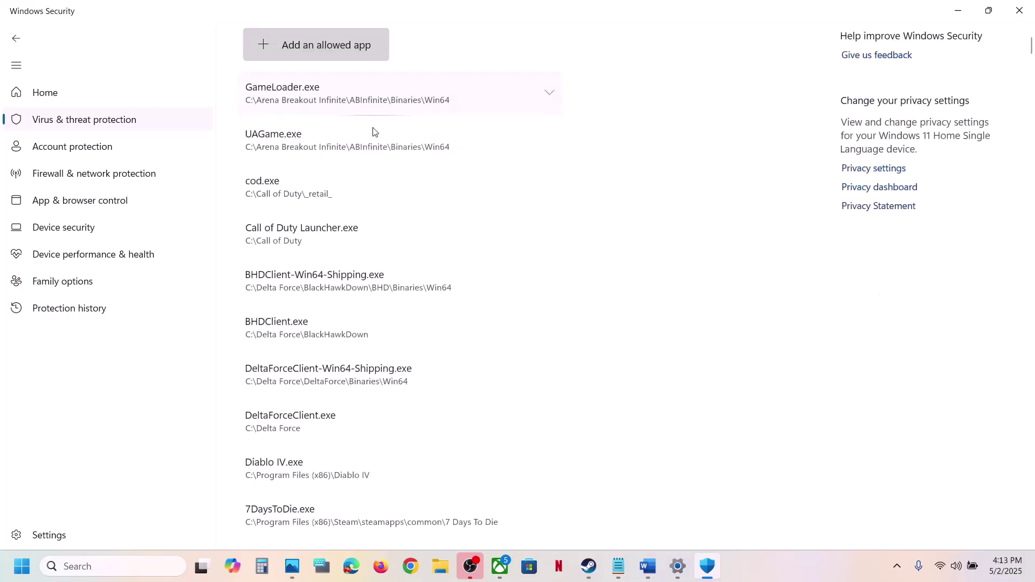
Step: Start adding an allowed app by browsing all apps and go to the C:\Program Files (x86)\Steam folder
{"action": "left_click", "coordinate": [296, 55]}
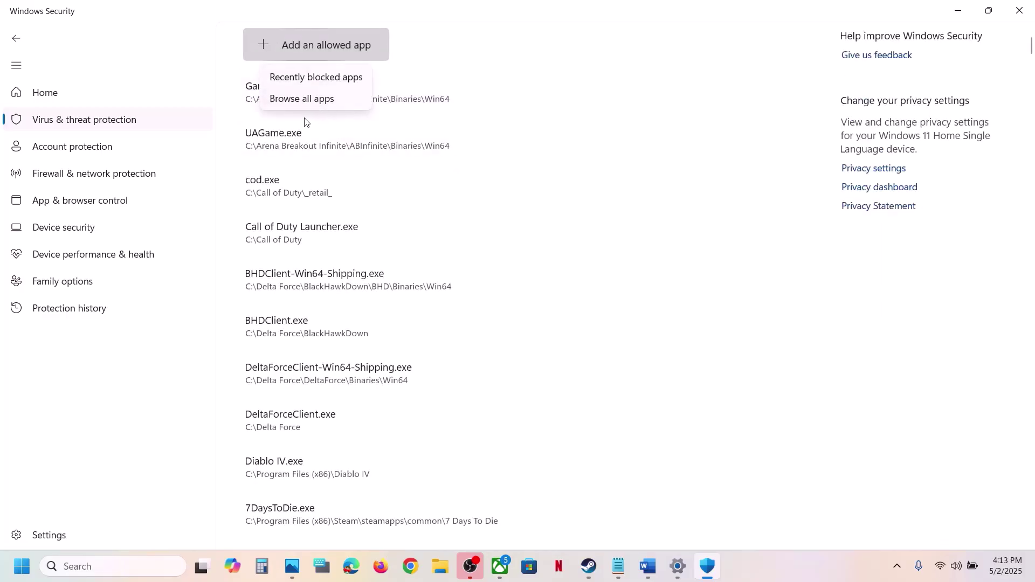
{"action": "left_click", "coordinate": [300, 102]}
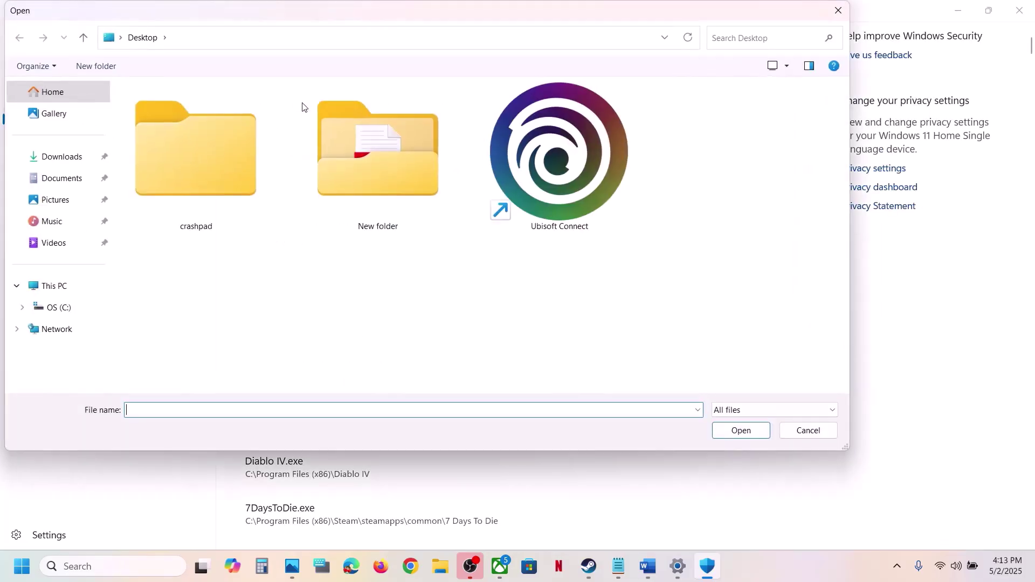
{"action": "left_click", "coordinate": [65, 293]}
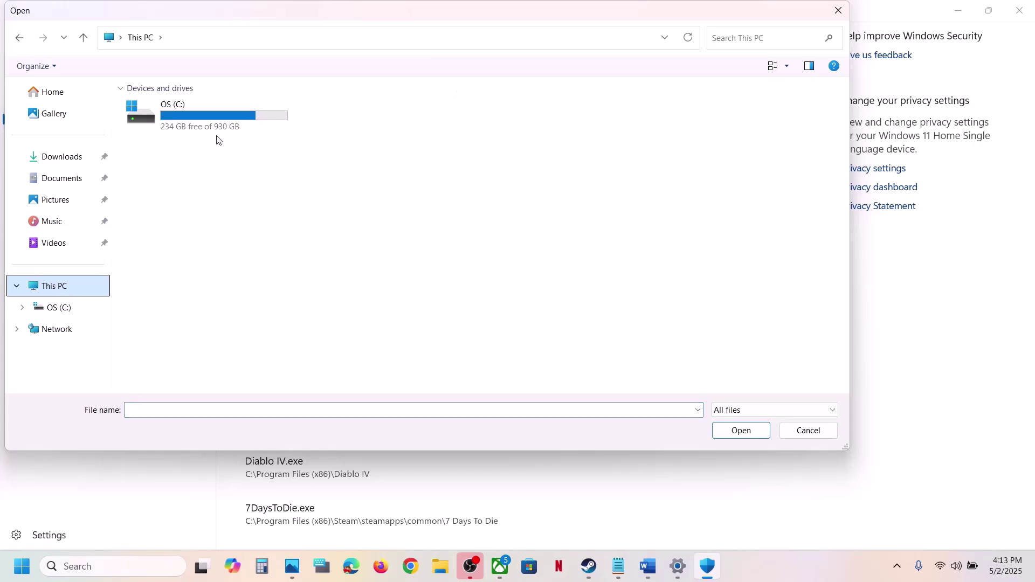
{"action": "double_click", "coordinate": [208, 121]}
{"action": "scroll", "coordinate": [289, 224], "scroll_direction": "down", "scroll_amount": 4}
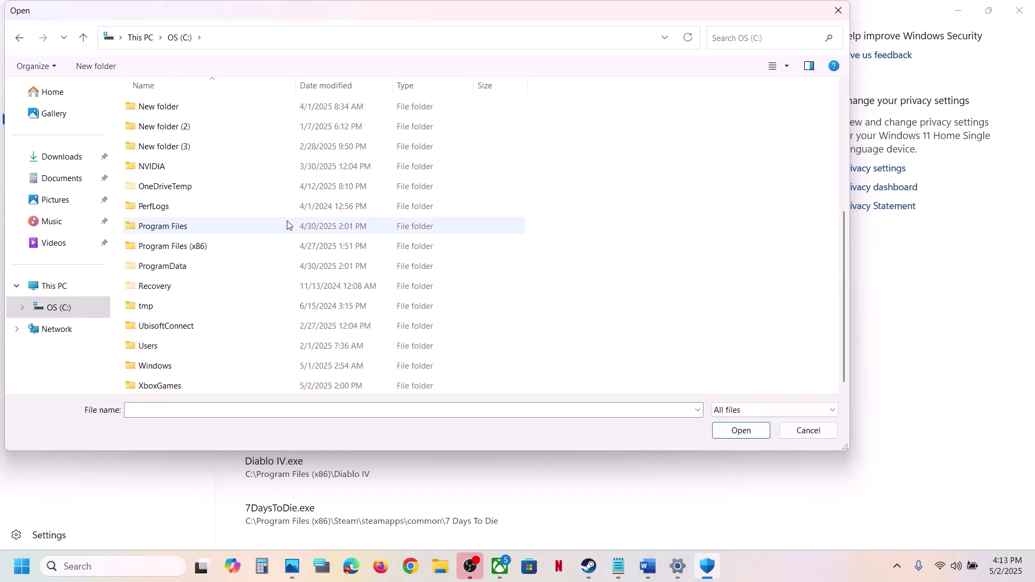
{"action": "double_click", "coordinate": [232, 241]}
{"action": "scroll", "coordinate": [210, 248], "scroll_direction": "down", "scroll_amount": 6}
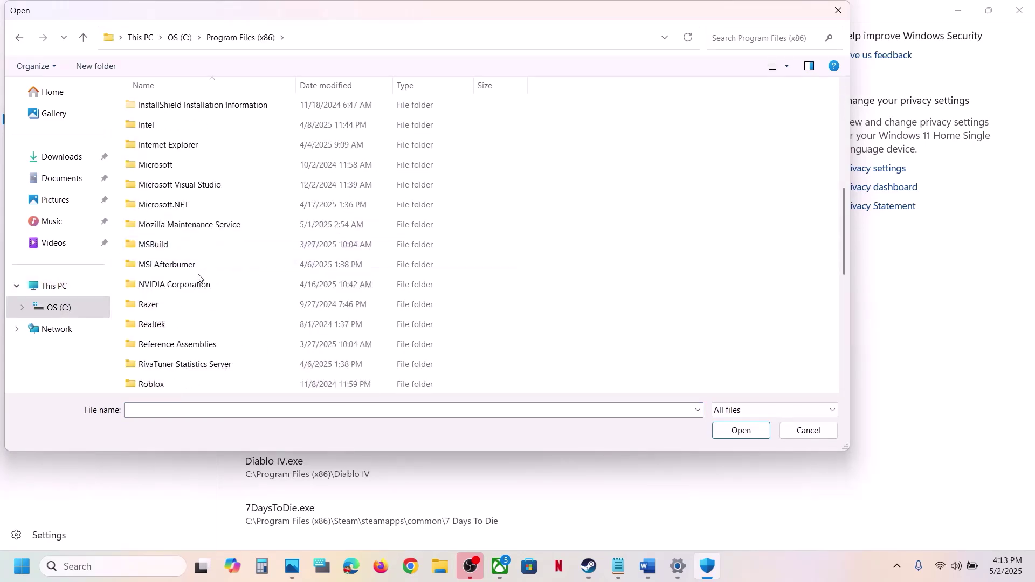
{"action": "scroll", "coordinate": [199, 278], "scroll_direction": "down", "scroll_amount": 4}
{"action": "double_click", "coordinate": [165, 233]}
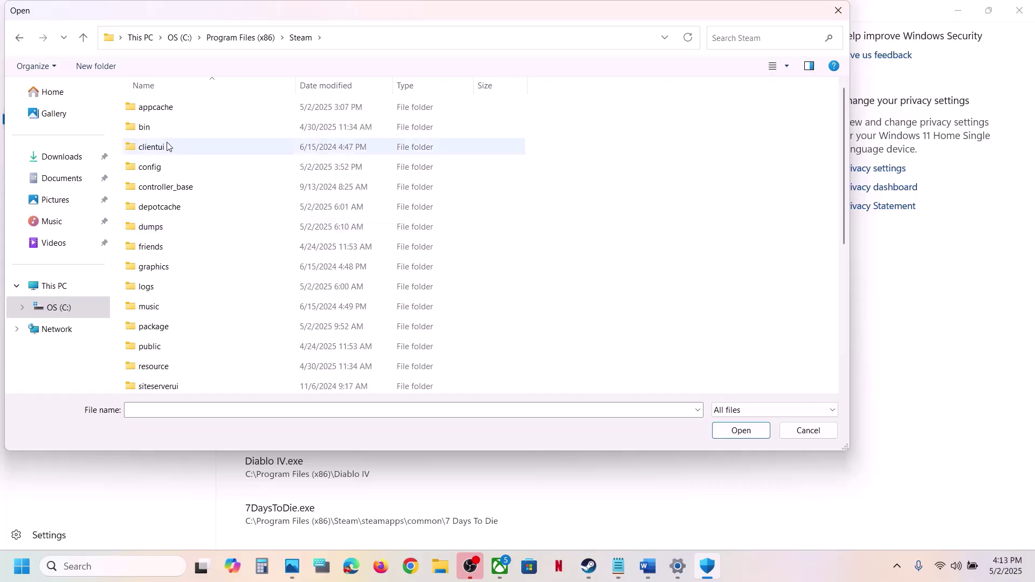
Step: Add the DarkSoulsIII application from steamapps\common\DARK SOULS III\Game as an allowed app for Controlled folder access
{"action": "scroll", "coordinate": [176, 259], "scroll_direction": "down", "scroll_amount": 4}
{"action": "double_click", "coordinate": [170, 209]}
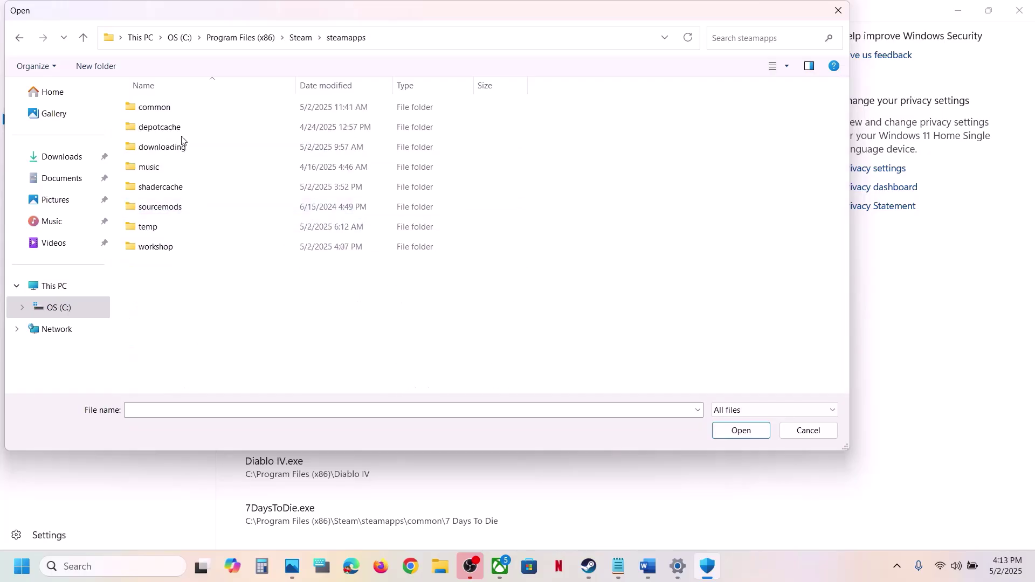
{"action": "double_click", "coordinate": [162, 107]}
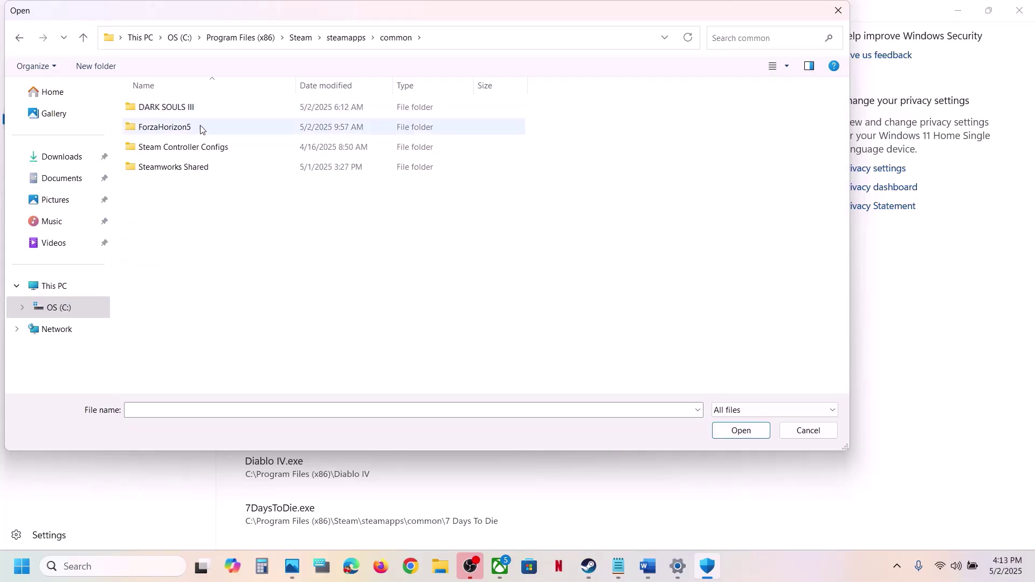
{"action": "double_click", "coordinate": [177, 109]}
{"action": "double_click", "coordinate": [196, 111]}
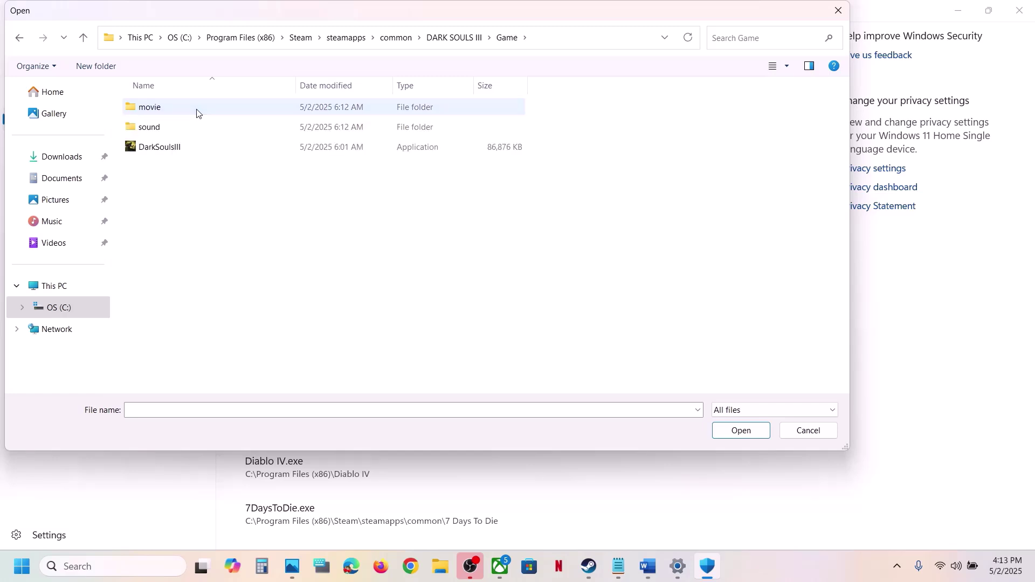
{"action": "left_click", "coordinate": [165, 149]}
{"action": "left_click", "coordinate": [733, 430]}
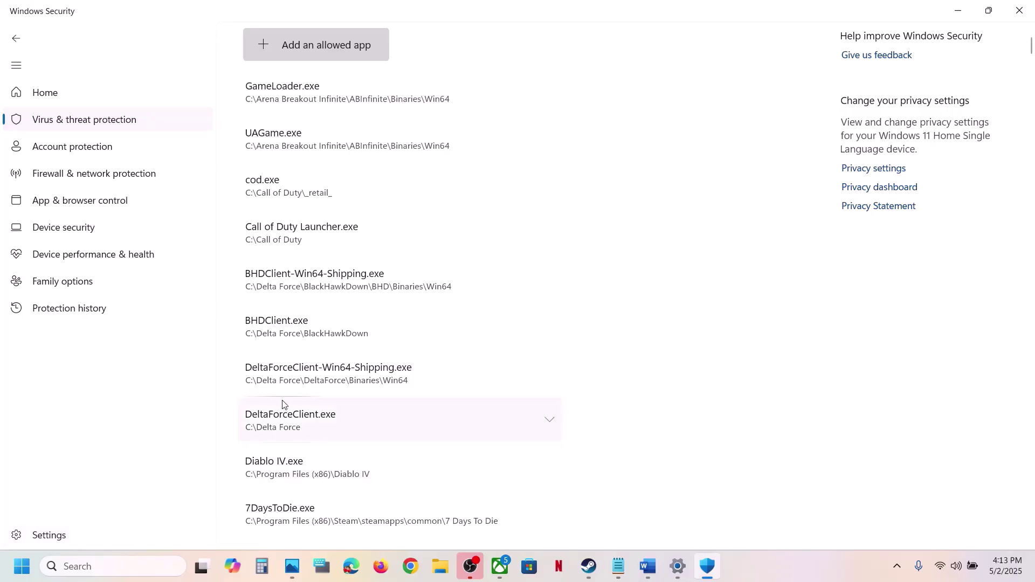
Step: Open Control Panel and display the apps allowed through Windows Defender Firewall under System and Security
{"action": "left_click", "coordinate": [84, 569]}
{"action": "type", "text": "contr"}
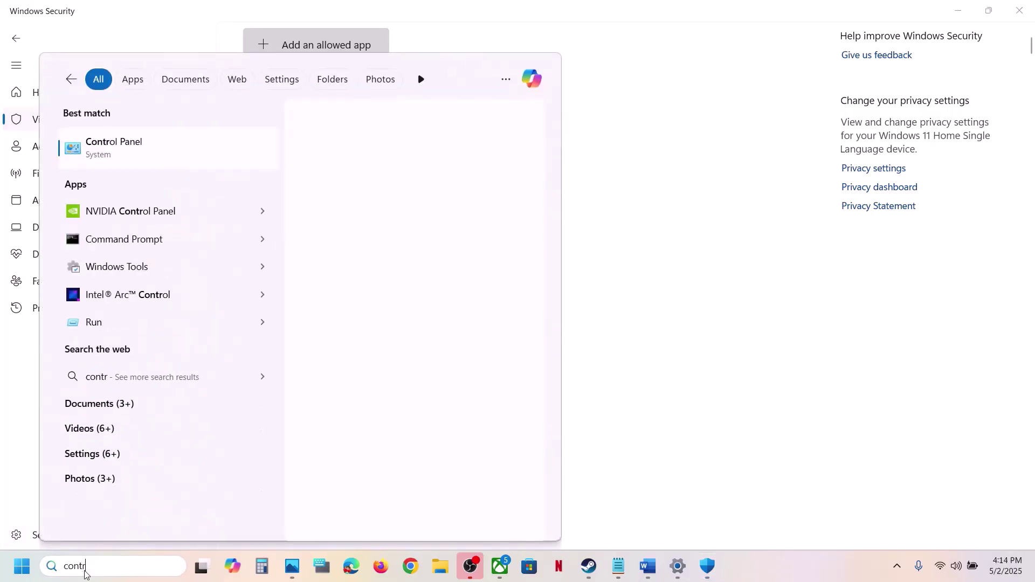
{"action": "type", "text": "ol"}
{"action": "key", "text": "Return"}
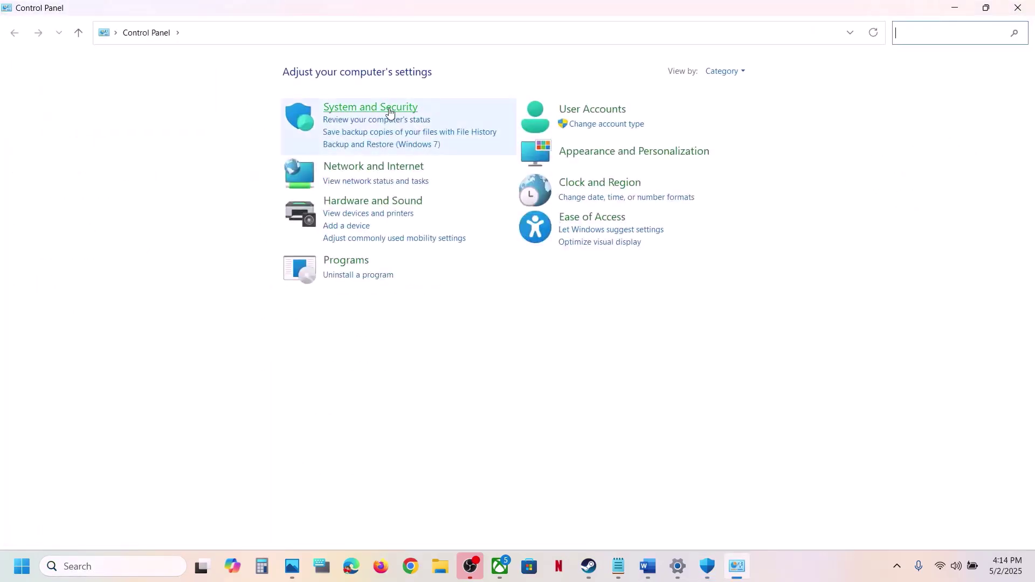
{"action": "left_click", "coordinate": [391, 111]}
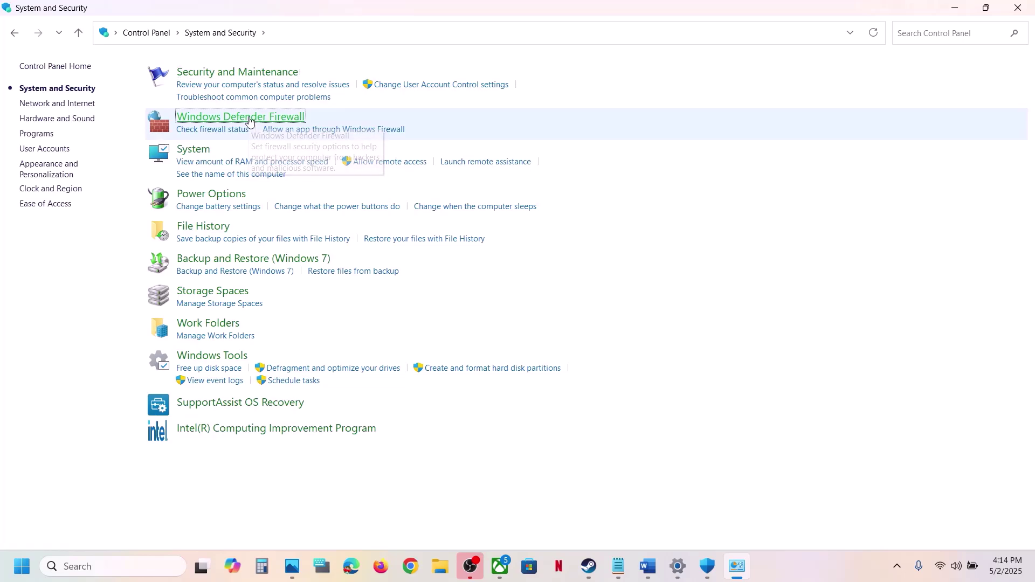
{"action": "left_click", "coordinate": [249, 119]}
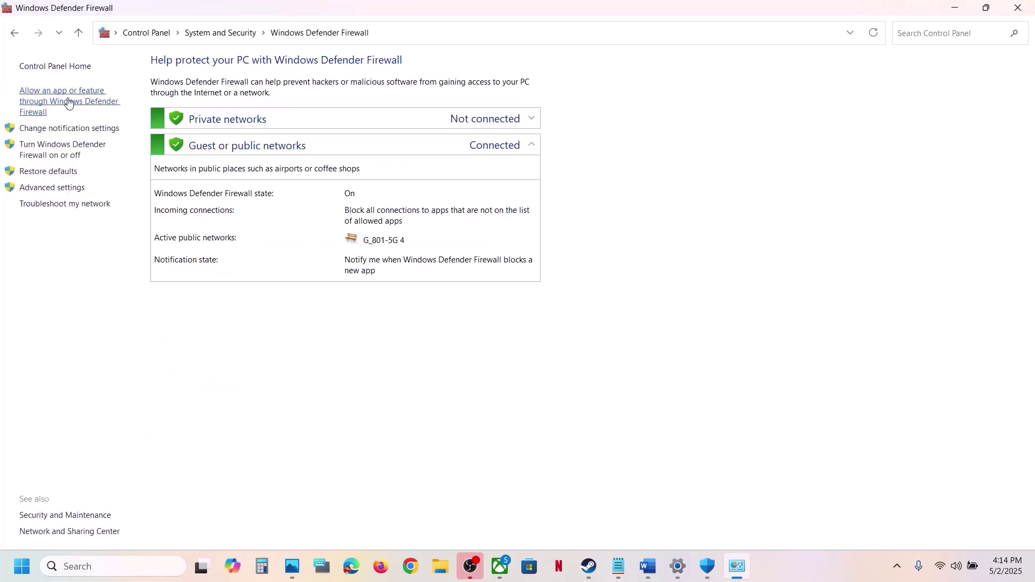
{"action": "left_click", "coordinate": [69, 103]}
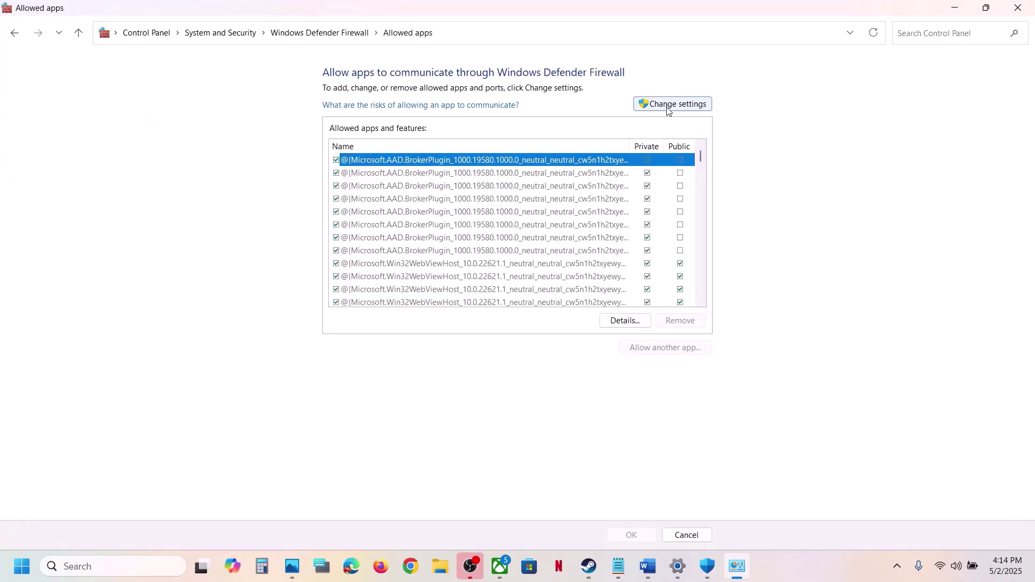
Step: Unlock the allowed apps settings, start allowing another app and browse to the C:\Program Files (x86)\Steam folder
{"action": "left_click", "coordinate": [668, 110]}
{"action": "left_click", "coordinate": [673, 345]}
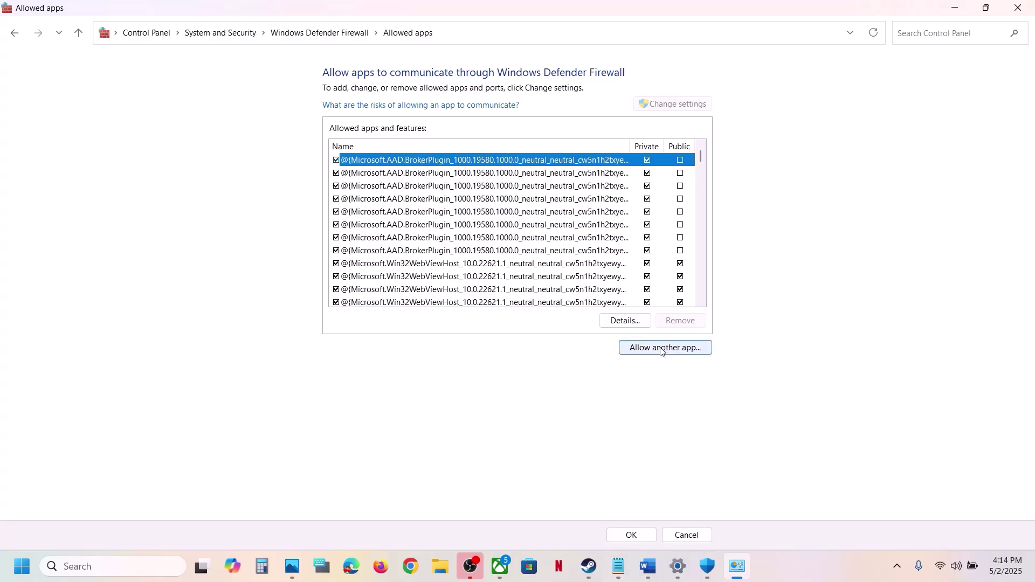
{"action": "left_click", "coordinate": [608, 346]}
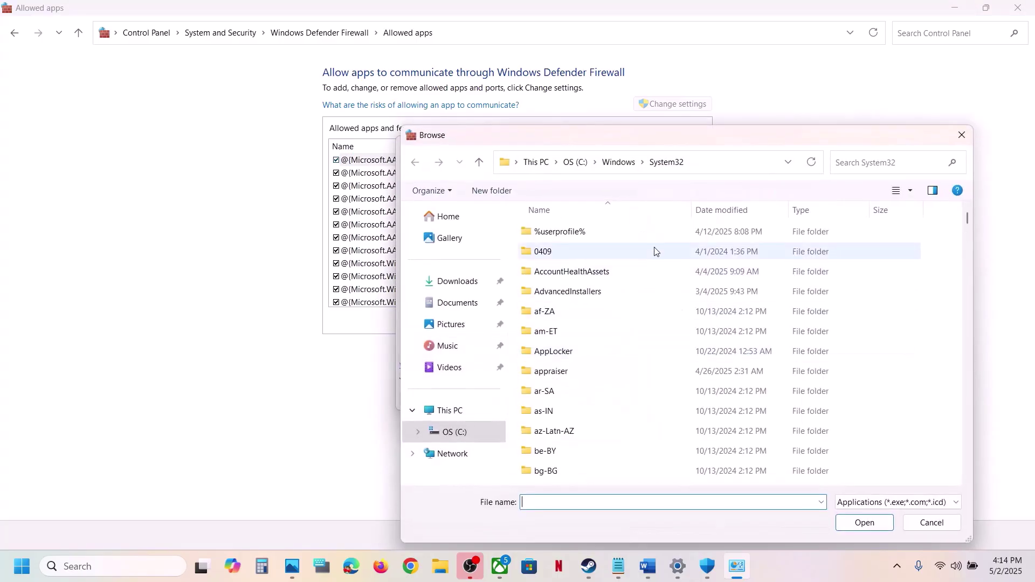
{"action": "left_click", "coordinate": [472, 410]}
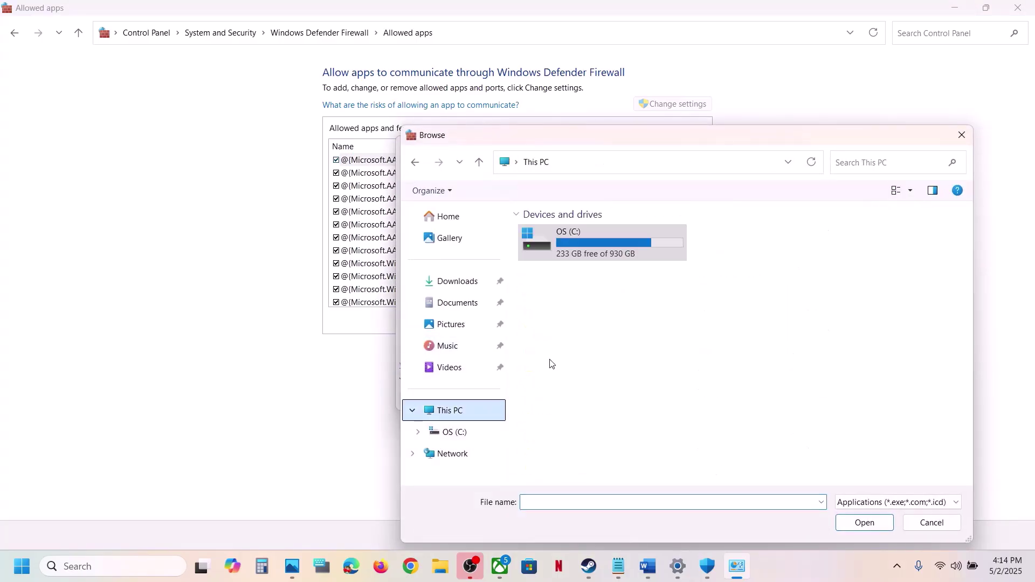
{"action": "double_click", "coordinate": [609, 241]}
{"action": "scroll", "coordinate": [657, 363], "scroll_direction": "down", "scroll_amount": 5}
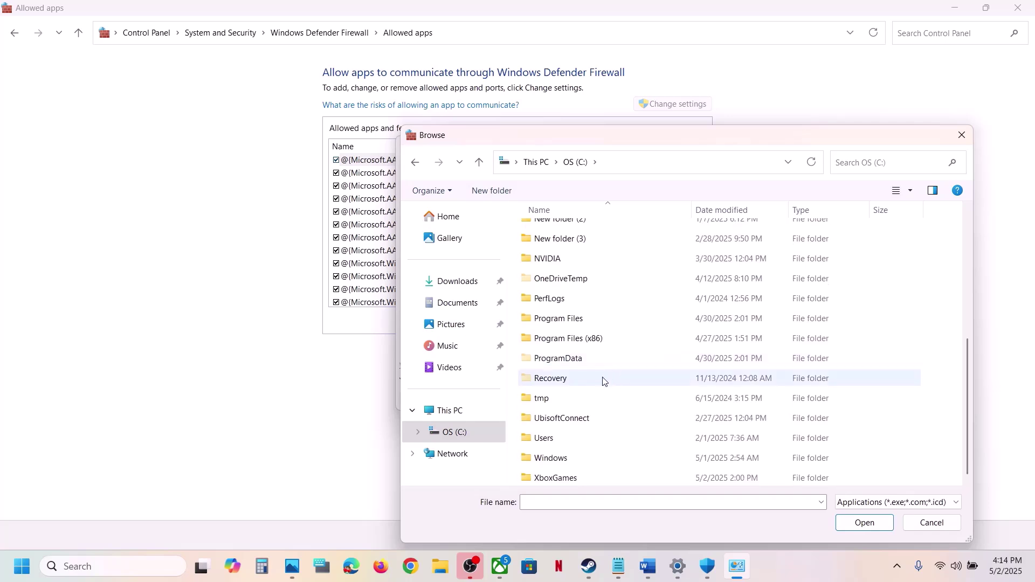
{"action": "double_click", "coordinate": [578, 344]}
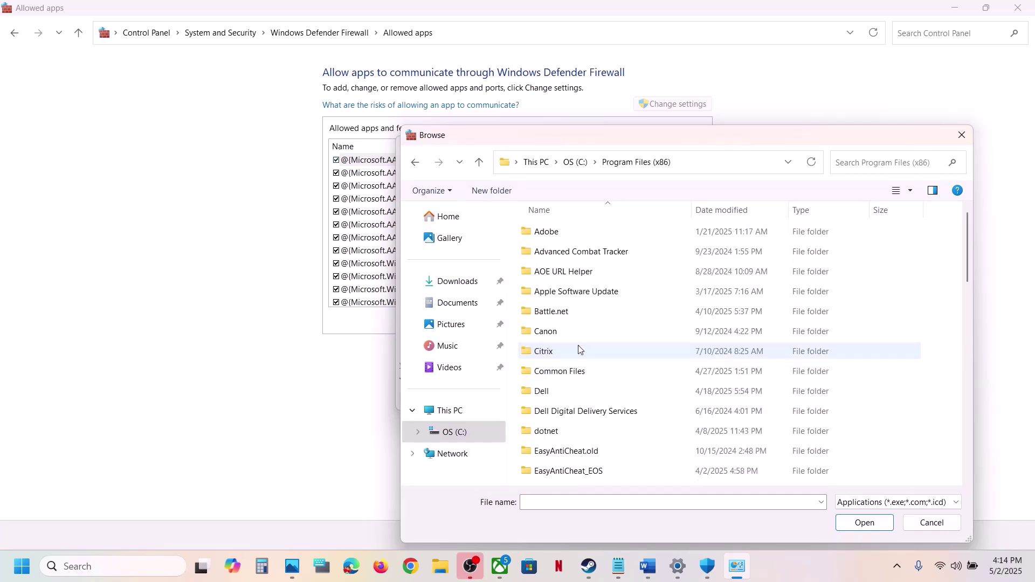
{"action": "scroll", "coordinate": [548, 353], "scroll_direction": "down", "scroll_amount": 10}
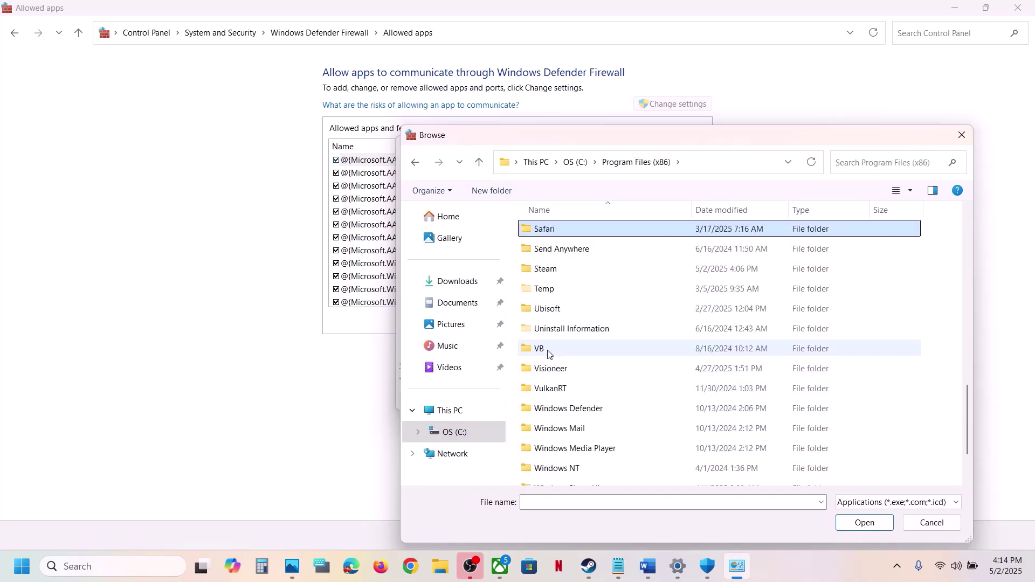
{"action": "left_click", "coordinate": [545, 269]}
{"action": "double_click", "coordinate": [546, 269]}
Step: Try to add the DarkSoulsIII application from steamapps\common\DARK SOULS III\Game to the firewall's allowed apps
{"action": "left_click", "coordinate": [562, 309]}
{"action": "scroll", "coordinate": [566, 302], "scroll_direction": "down", "scroll_amount": 5}
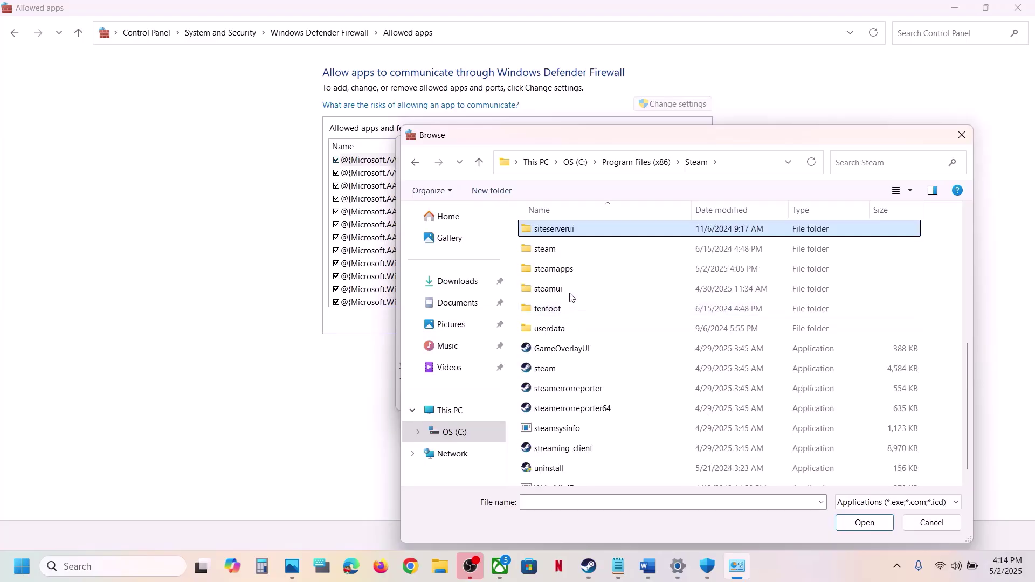
{"action": "left_click", "coordinate": [558, 270]}
{"action": "double_click", "coordinate": [558, 270]}
{"action": "double_click", "coordinate": [552, 231]}
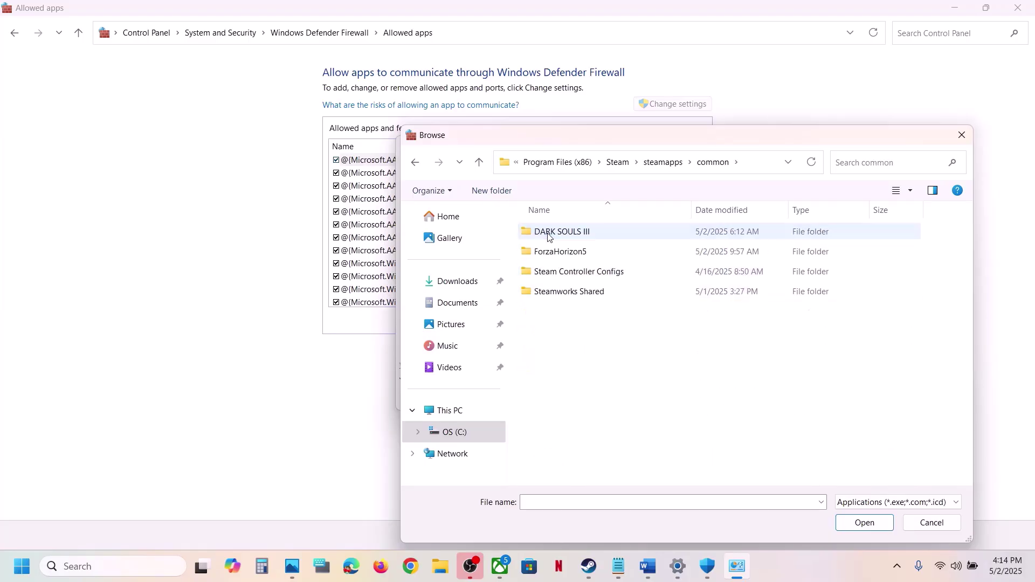
{"action": "double_click", "coordinate": [550, 232]}
{"action": "double_click", "coordinate": [552, 233]}
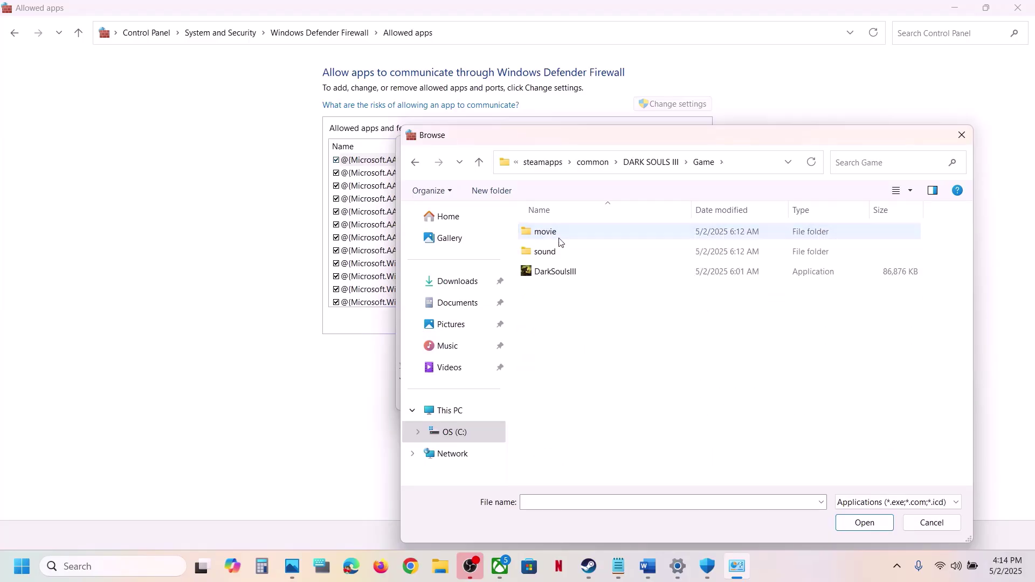
{"action": "left_click", "coordinate": [559, 271]}
{"action": "left_click", "coordinate": [865, 523]}
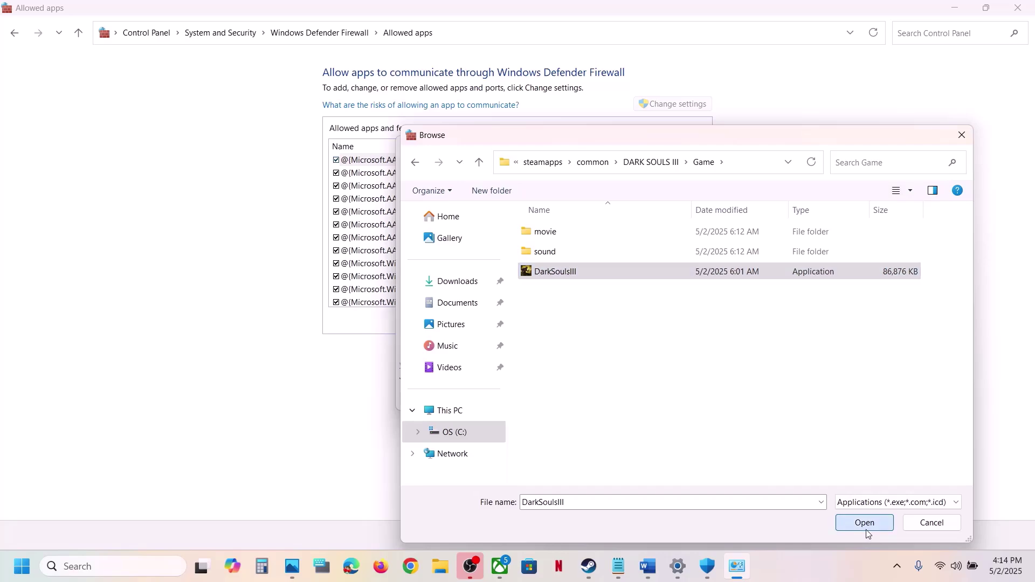
{"action": "left_click", "coordinate": [567, 401]}
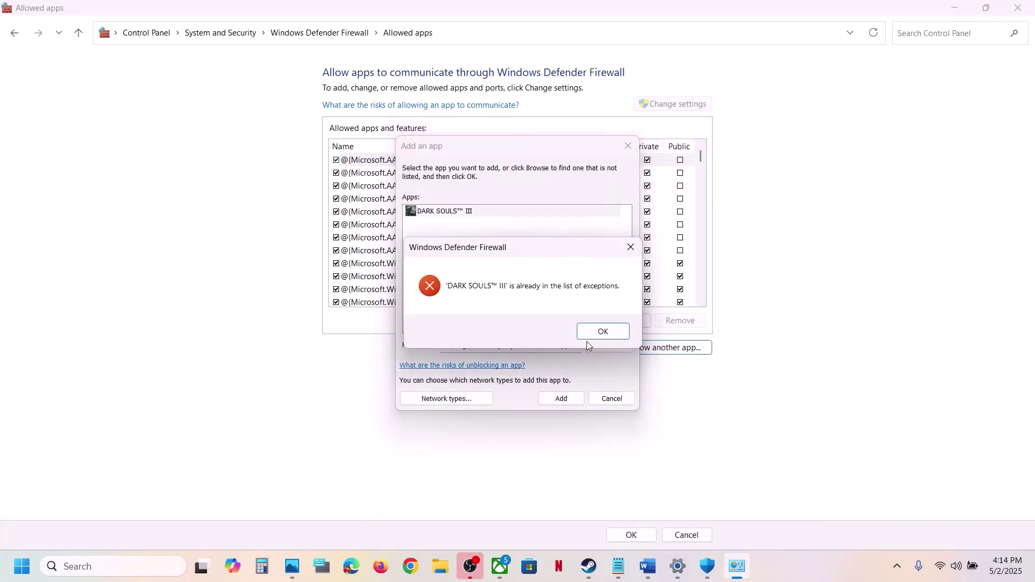
Step: Cancel adding the app and close the firewall's Allowed apps window and the Windows Security window
{"action": "left_click", "coordinate": [604, 331]}
{"action": "left_click", "coordinate": [627, 146]}
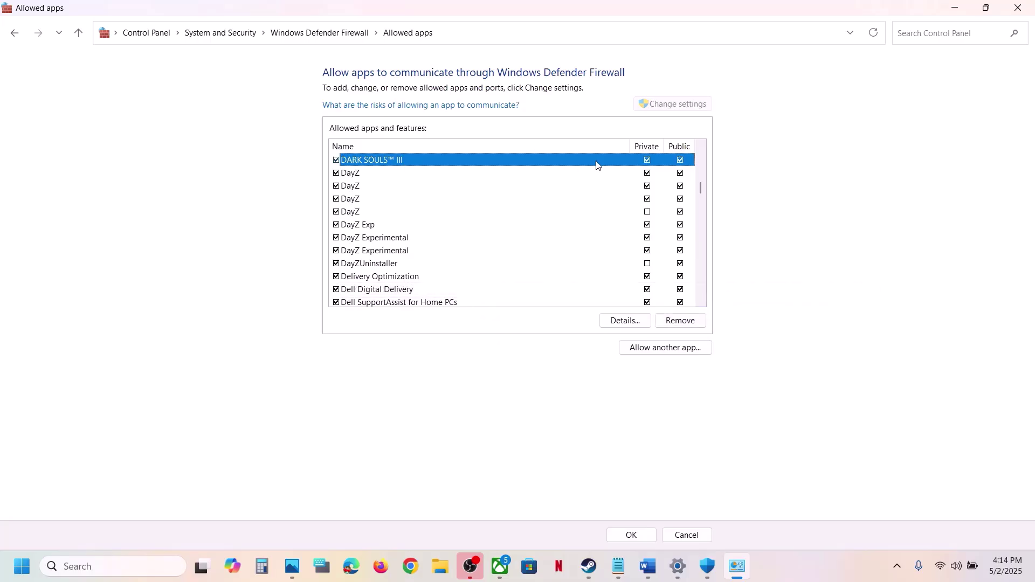
{"action": "left_click", "coordinate": [1019, 12]}
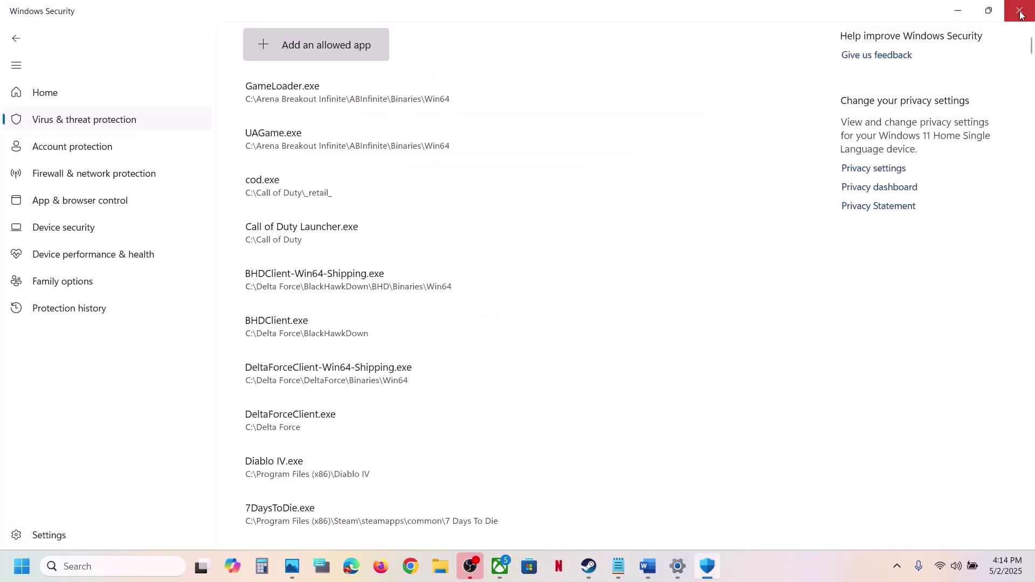
{"action": "left_click", "coordinate": [1019, 12]}
{"action": "left_click", "coordinate": [1021, 10]}
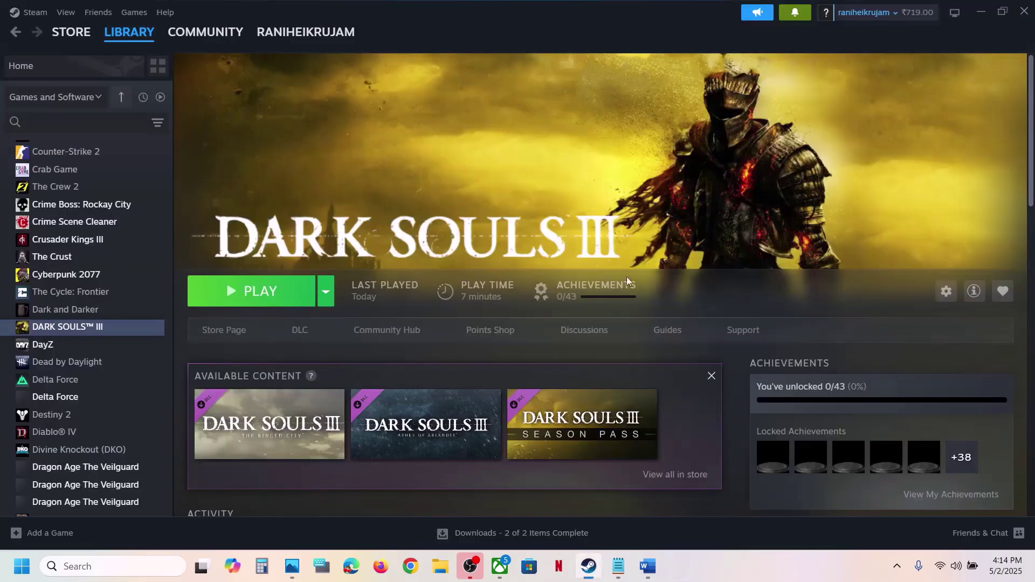
Step: Switch to the Word document and highlight the Step 2 instructions on running the game from its installation folder
{"action": "left_click", "coordinate": [648, 566]}
{"action": "scroll", "coordinate": [408, 332], "scroll_direction": "down", "scroll_amount": 5}
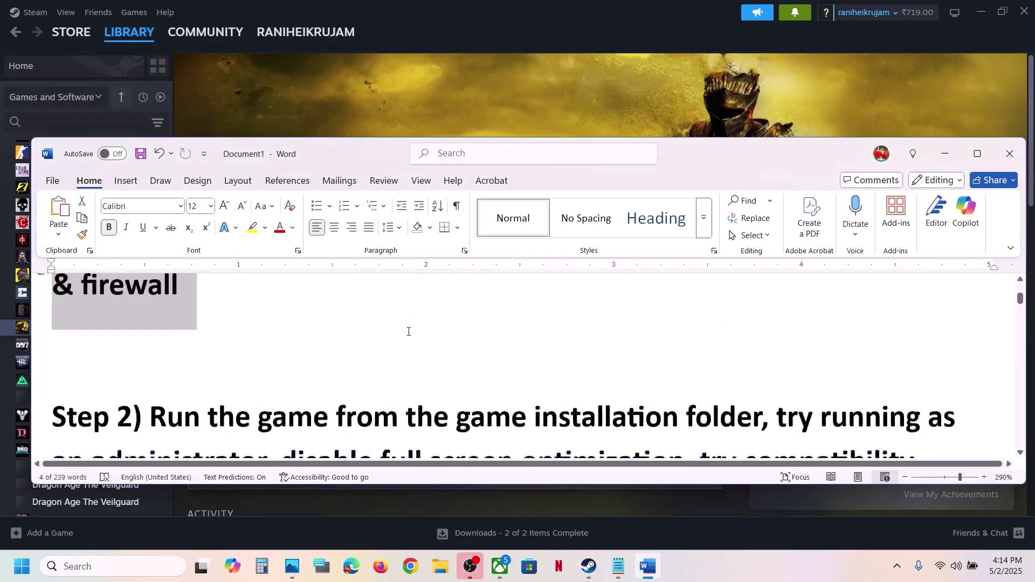
{"action": "left_click_drag", "start_coordinate": [153, 317], "coordinate": [136, 410]}
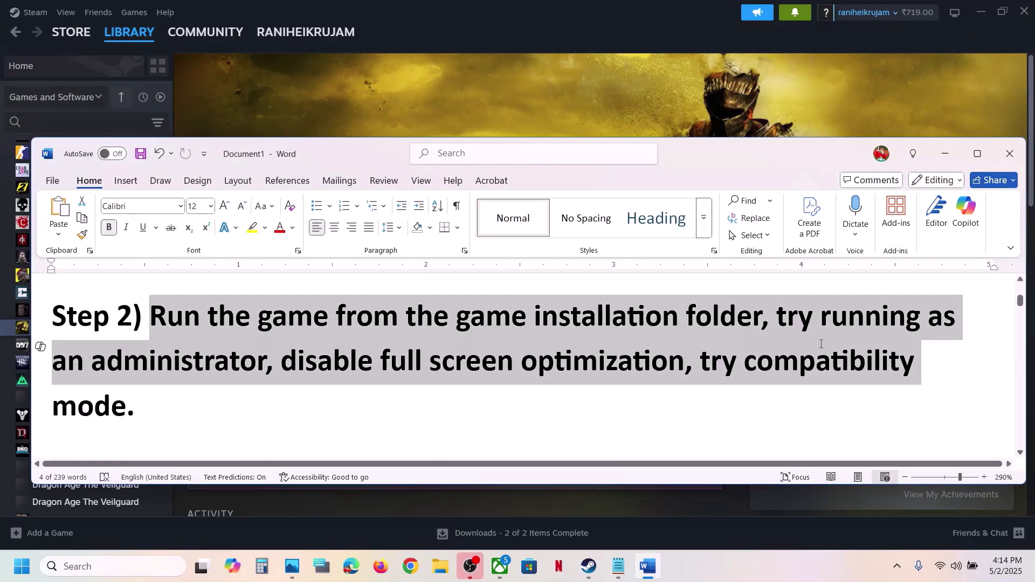
Step: Switch to Steam, browse the local files of DARK SOULS III and open the Game folder
{"action": "left_click", "coordinate": [555, 102]}
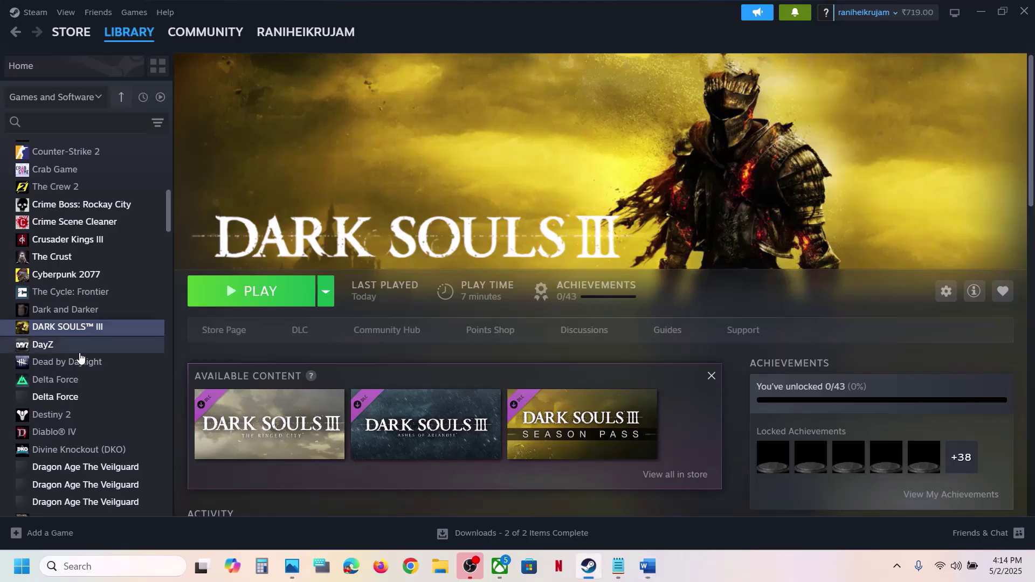
{"action": "right_click", "coordinate": [71, 329]}
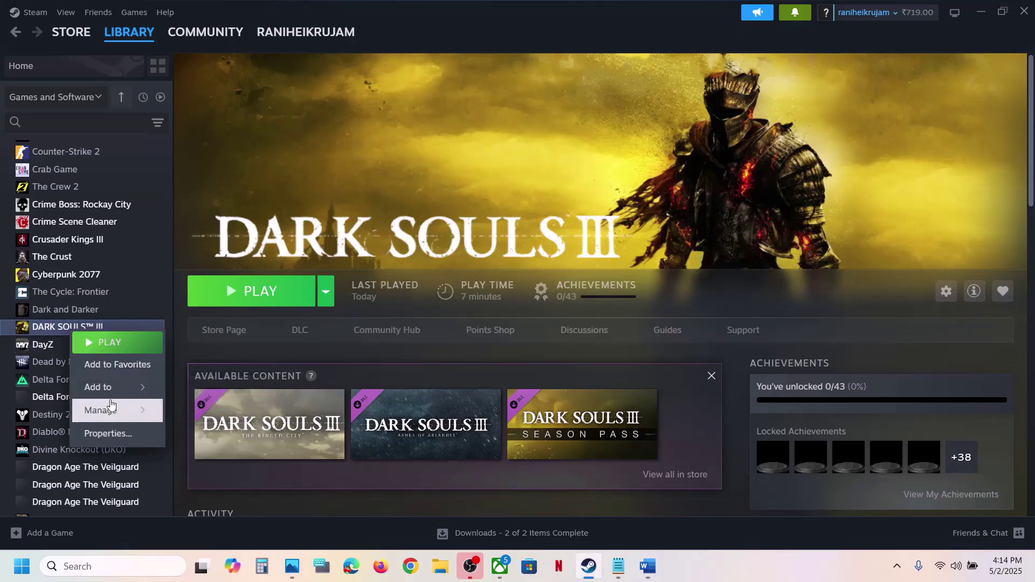
{"action": "mouse_move", "coordinate": [113, 410]}
{"action": "left_click", "coordinate": [216, 436]}
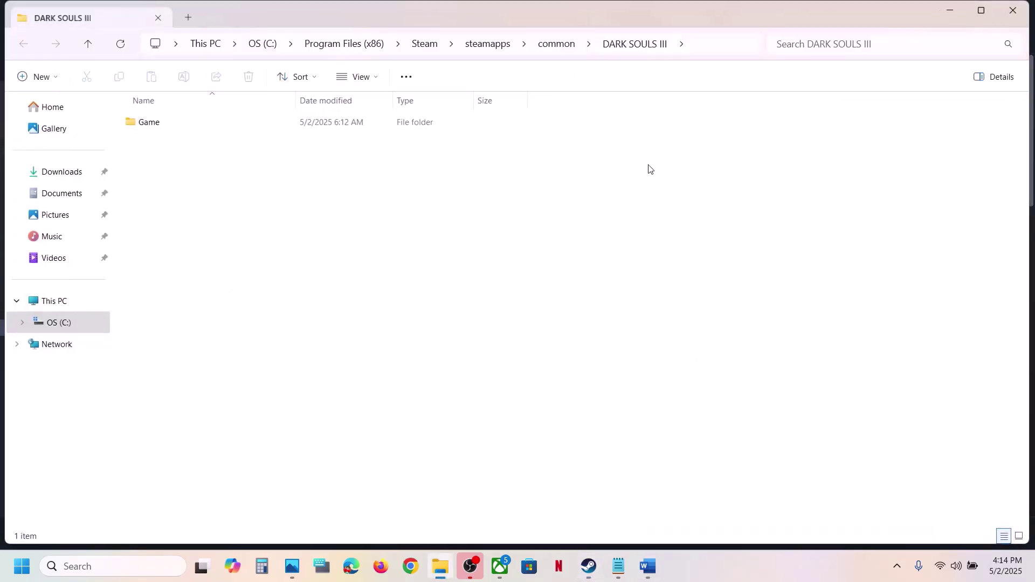
{"action": "double_click", "coordinate": [165, 131]}
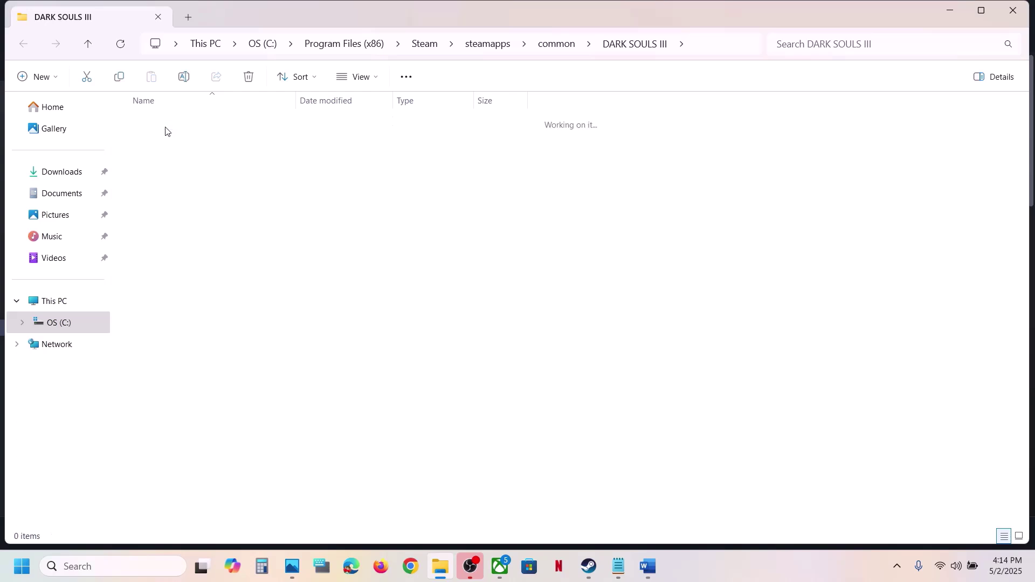
{"action": "left_click", "coordinate": [186, 188]}
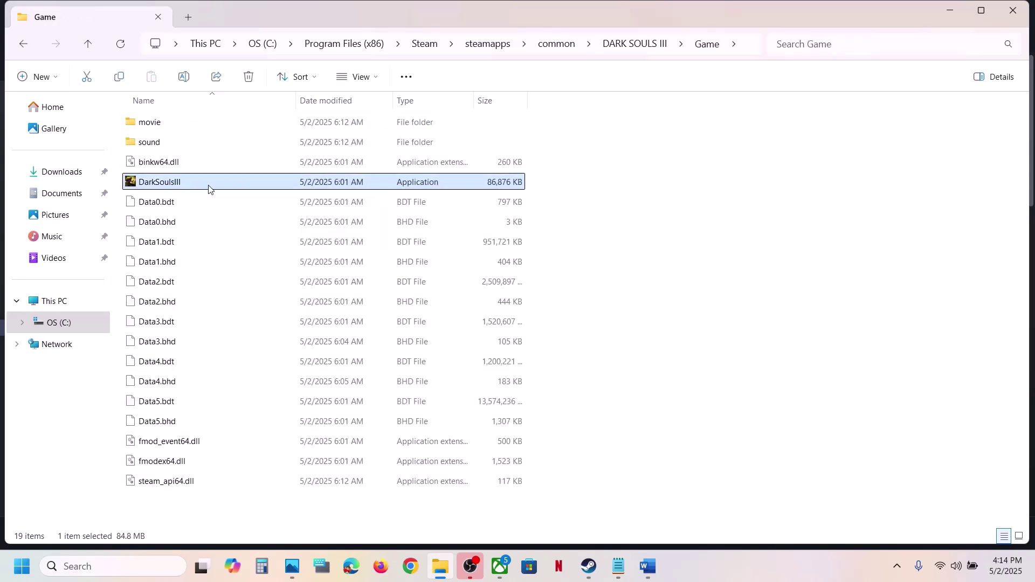
{"action": "right_click", "coordinate": [209, 188]}
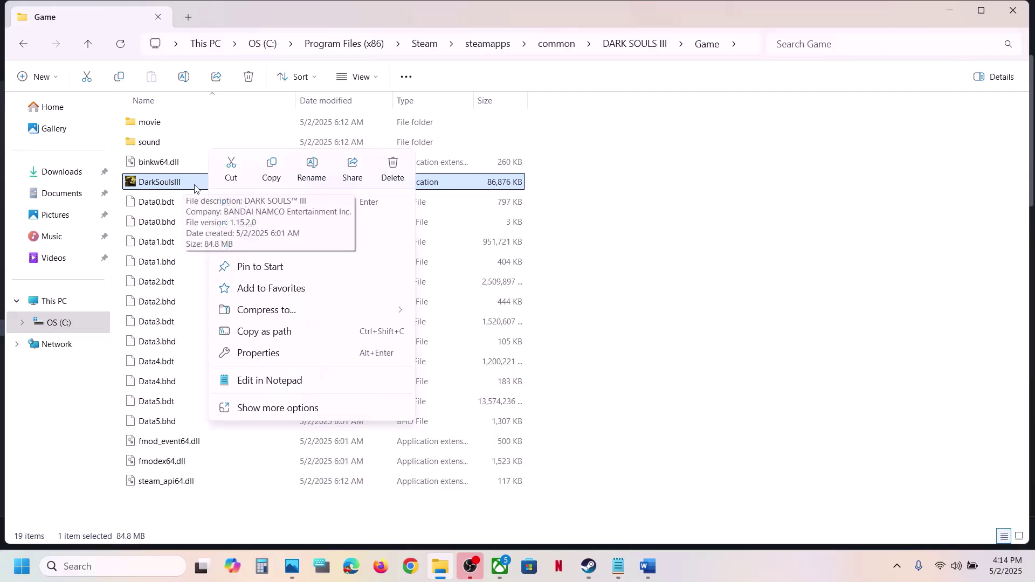
{"action": "left_click", "coordinate": [644, 203]}
{"action": "left_click", "coordinate": [645, 203]}
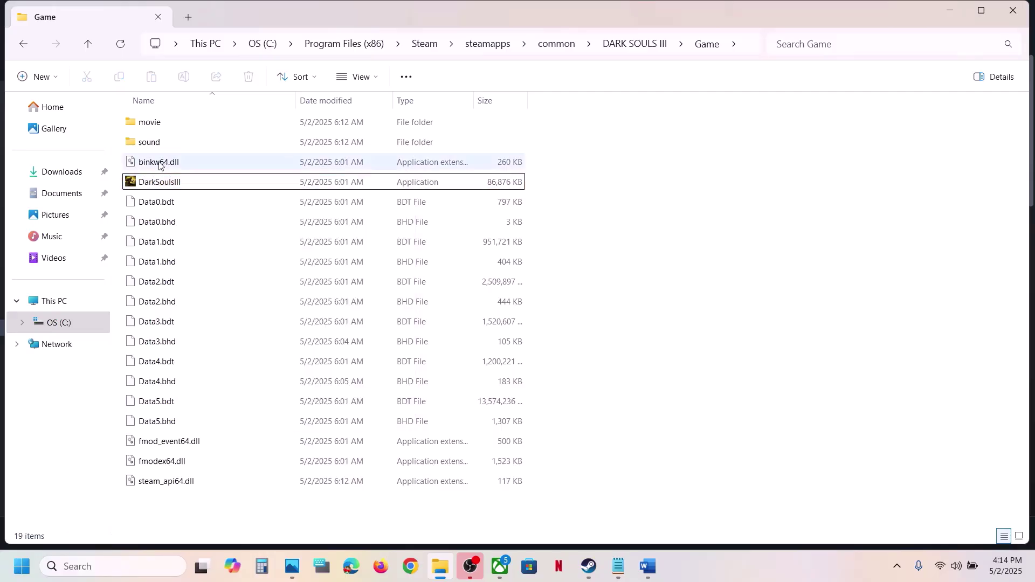
{"action": "right_click", "coordinate": [198, 186]}
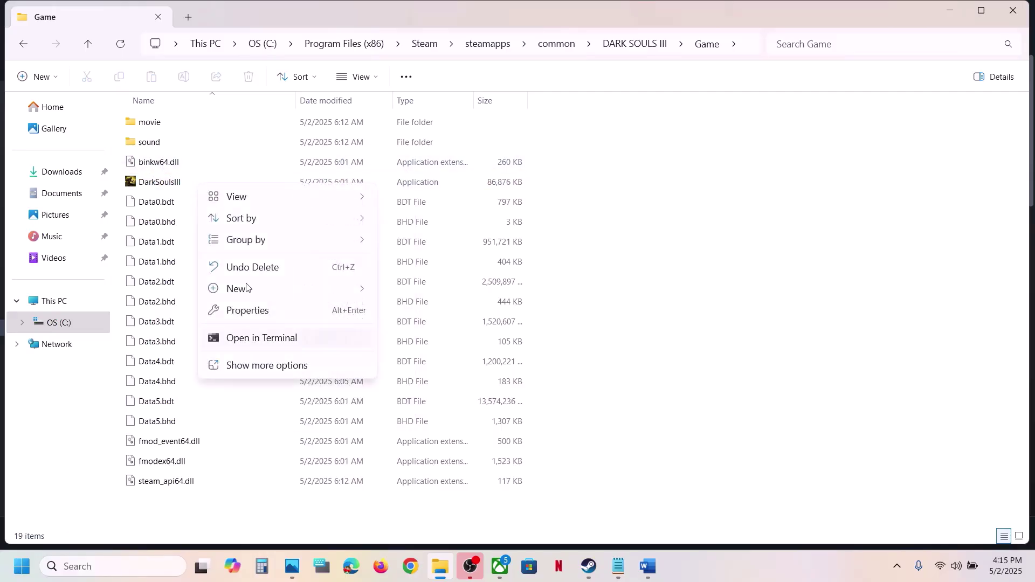
Step: Set the DarkSoulsIII application to run as an administrator in its compatibility properties and apply the change
{"action": "left_click", "coordinate": [176, 183]}
{"action": "right_click", "coordinate": [178, 186]}
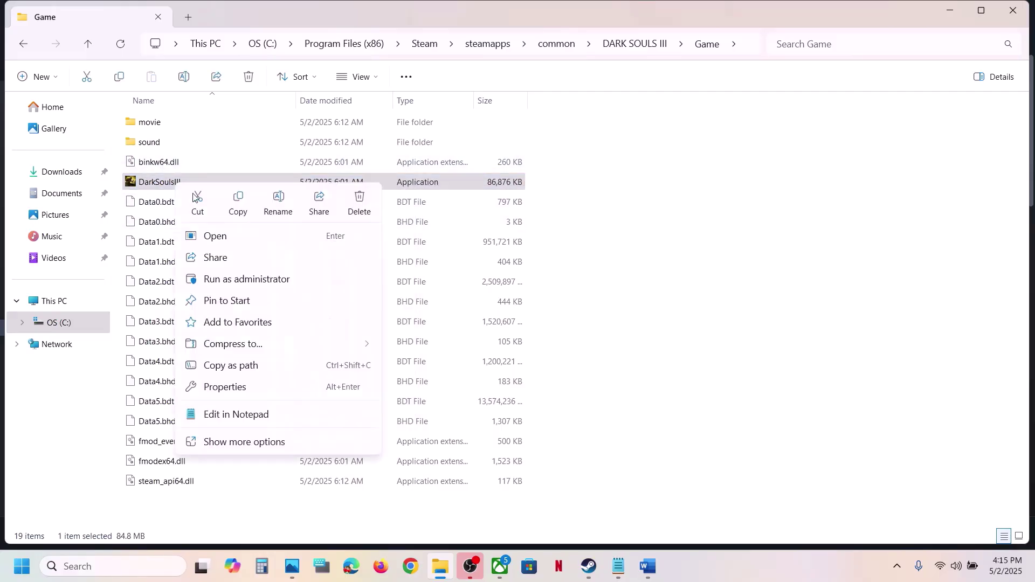
{"action": "left_click", "coordinate": [231, 385]}
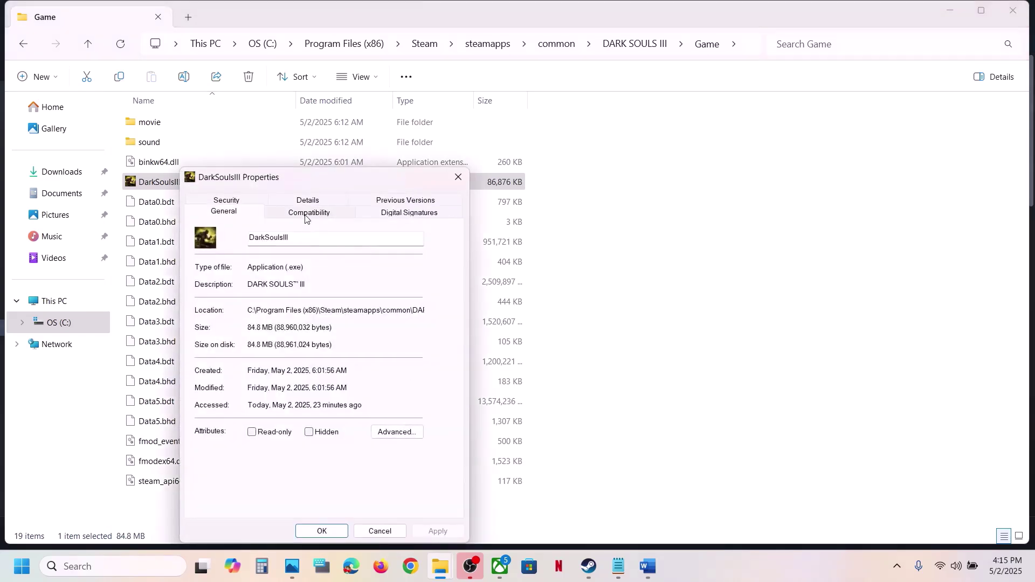
{"action": "left_click", "coordinate": [306, 213]}
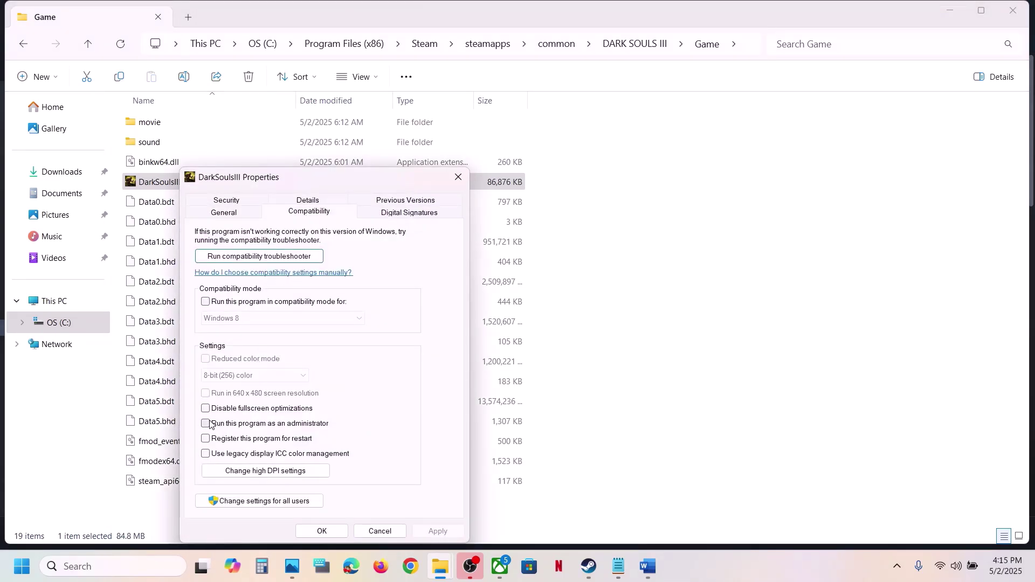
{"action": "left_click", "coordinate": [437, 531]}
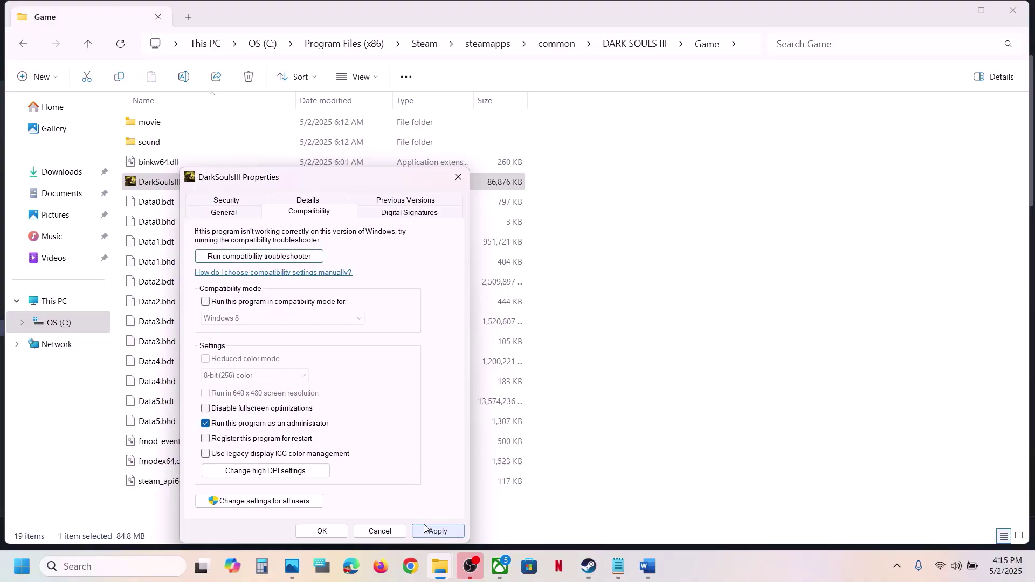
{"action": "left_click", "coordinate": [321, 531]}
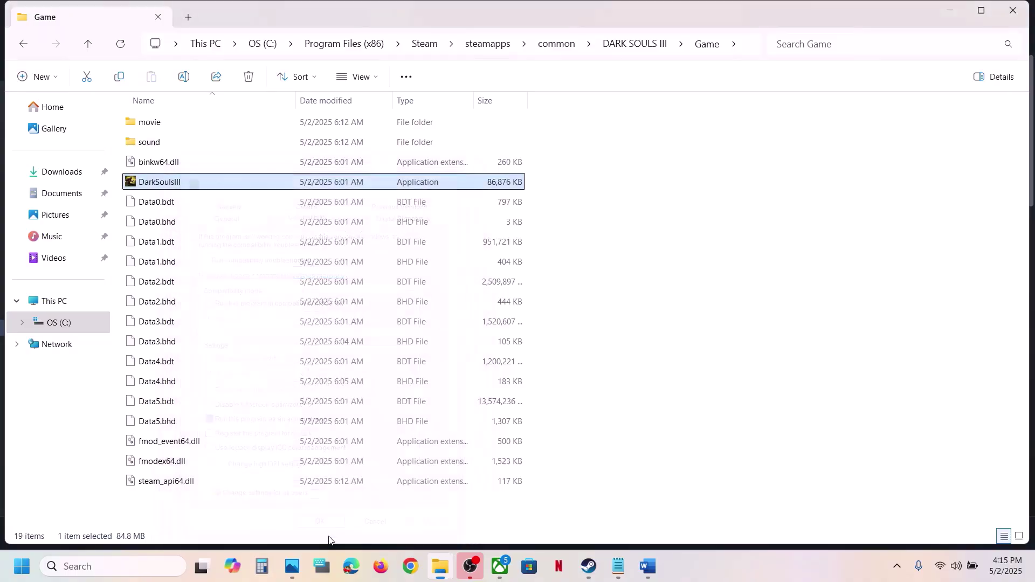
Step: Set the DarkSoulsIII application to run in compatibility mode for Windows 8 and apply the change
{"action": "right_click", "coordinate": [204, 182]}
{"action": "left_click", "coordinate": [264, 353]}
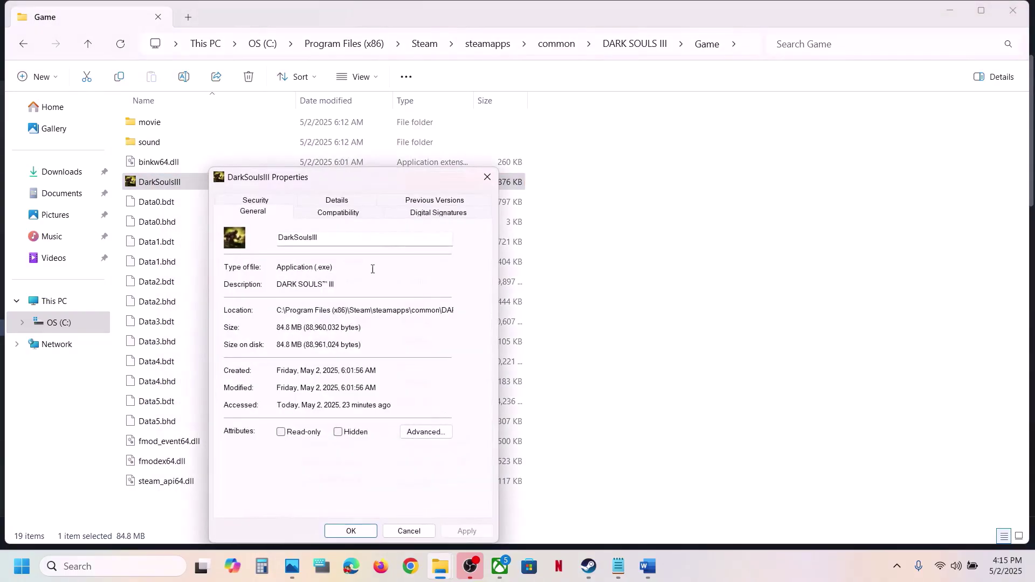
{"action": "left_click", "coordinate": [343, 214]}
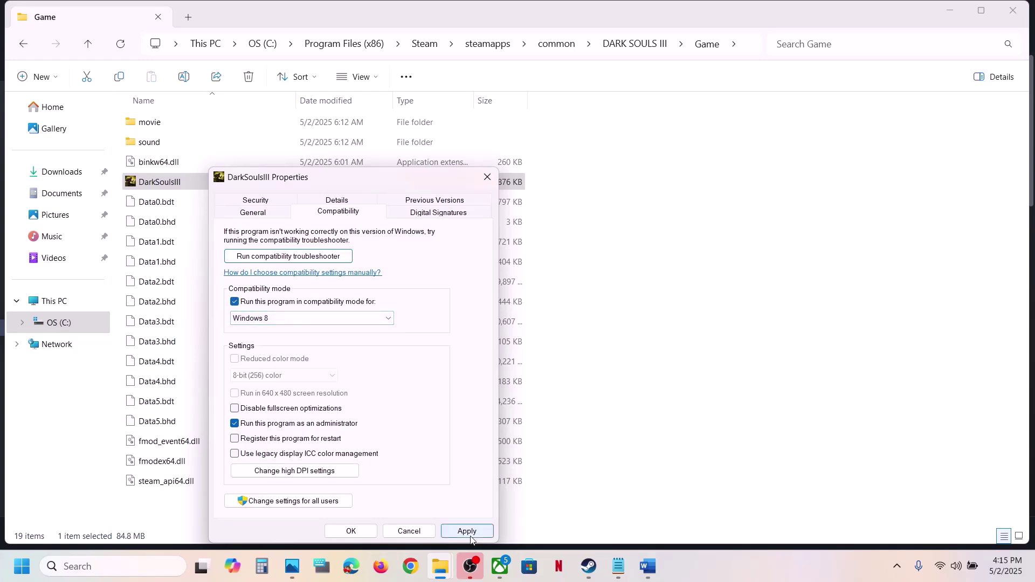
{"action": "left_click", "coordinate": [464, 531]}
{"action": "left_click", "coordinate": [351, 531]}
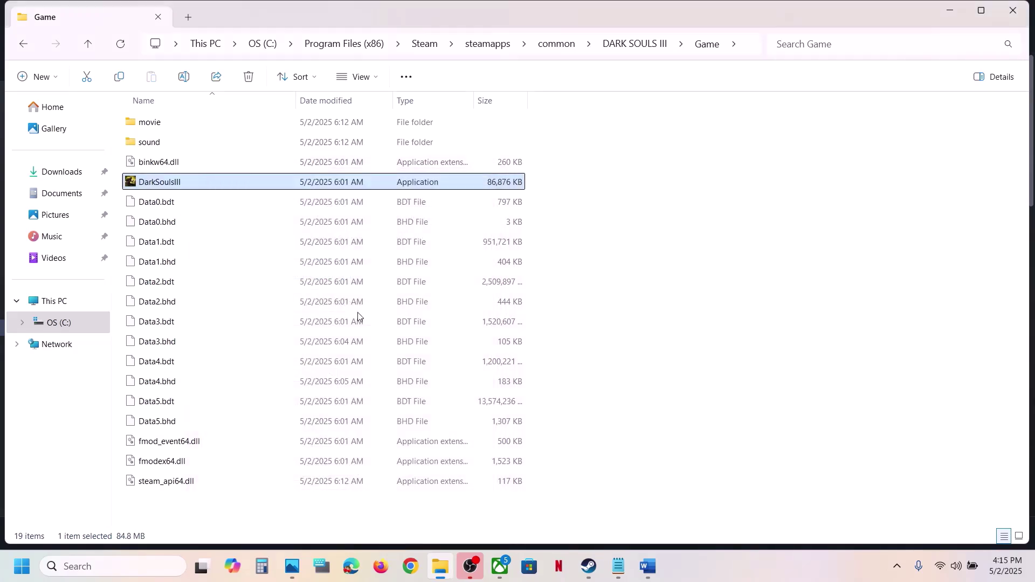
Step: Switch DarkSoulsIII's compatibility mode to Windows 7, disable fullscreen optimizations and apply the changes
{"action": "right_click", "coordinate": [246, 185]}
{"action": "left_click", "coordinate": [321, 356]}
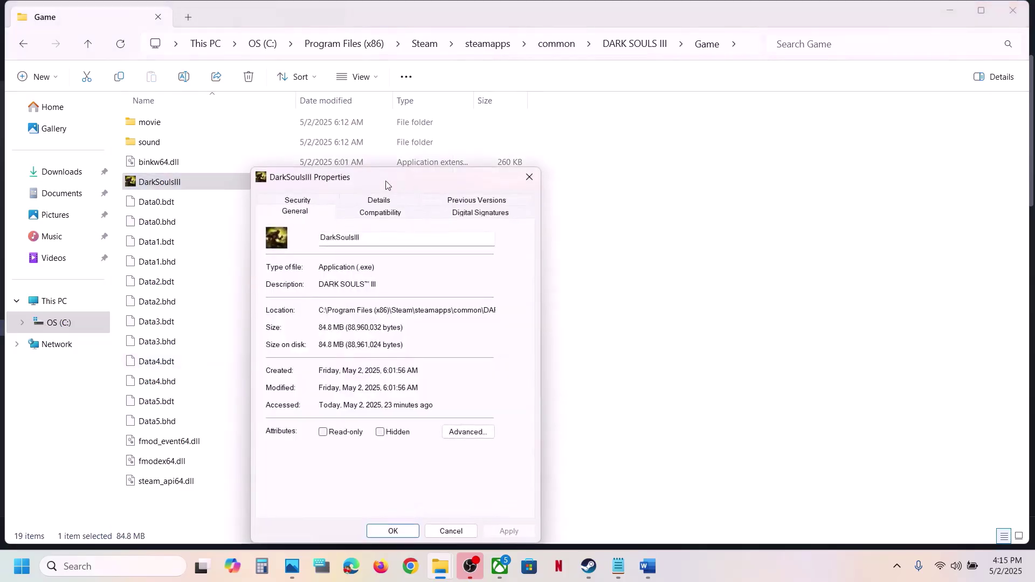
{"action": "left_click", "coordinate": [371, 219]}
{"action": "left_click", "coordinate": [333, 322]}
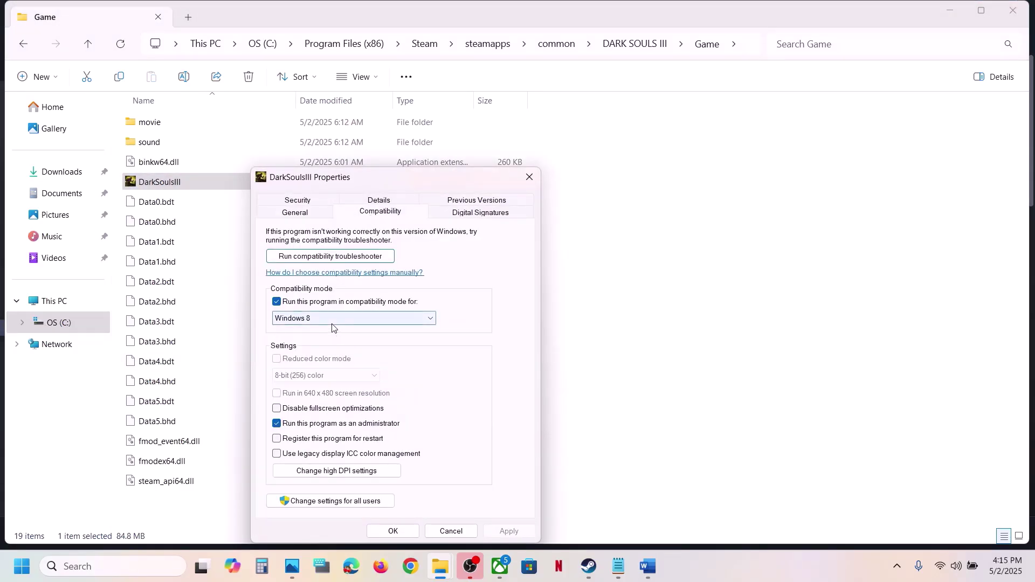
{"action": "left_click", "coordinate": [332, 356]}
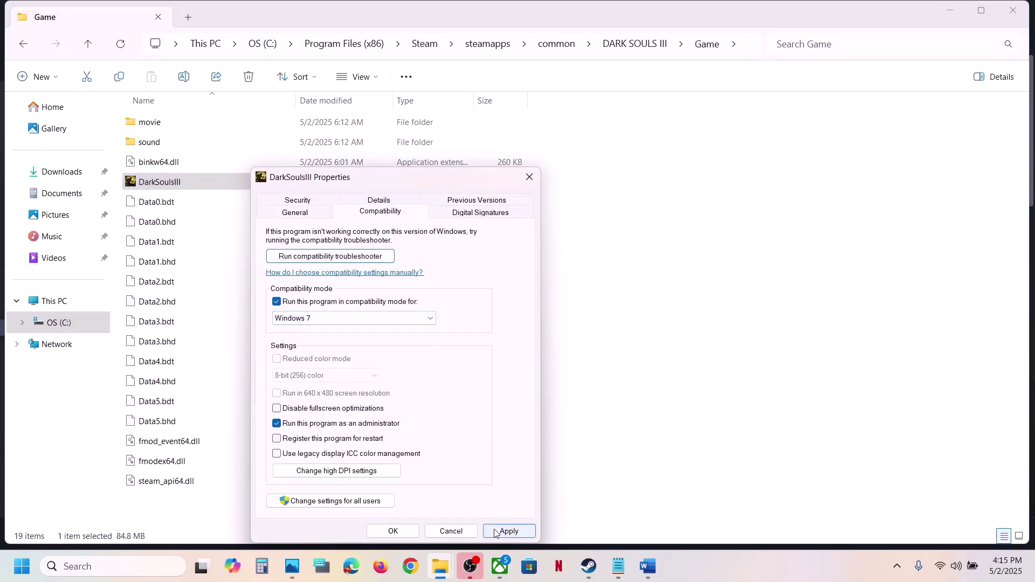
{"action": "left_click", "coordinate": [495, 531]}
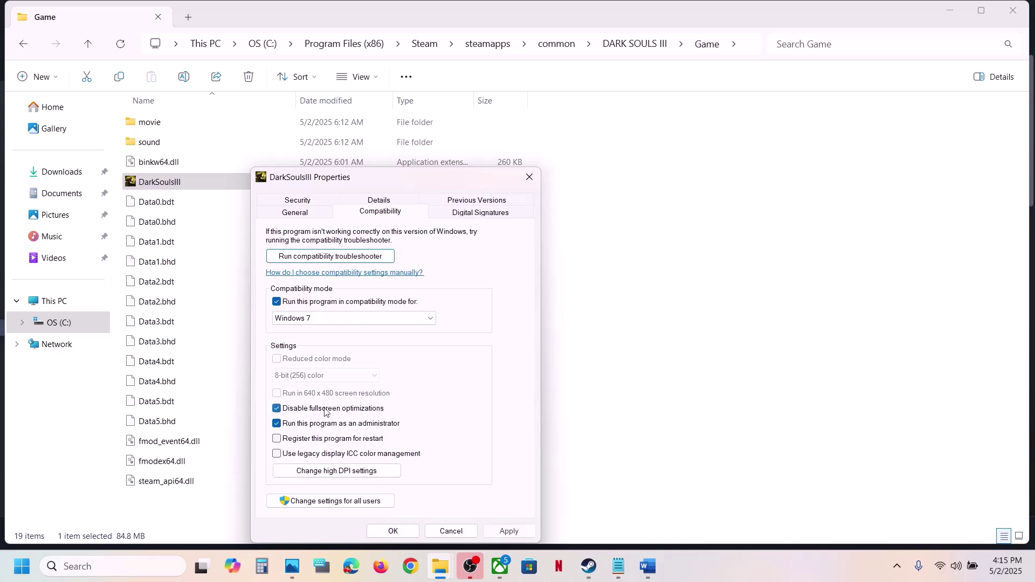
{"action": "left_click", "coordinate": [509, 531]}
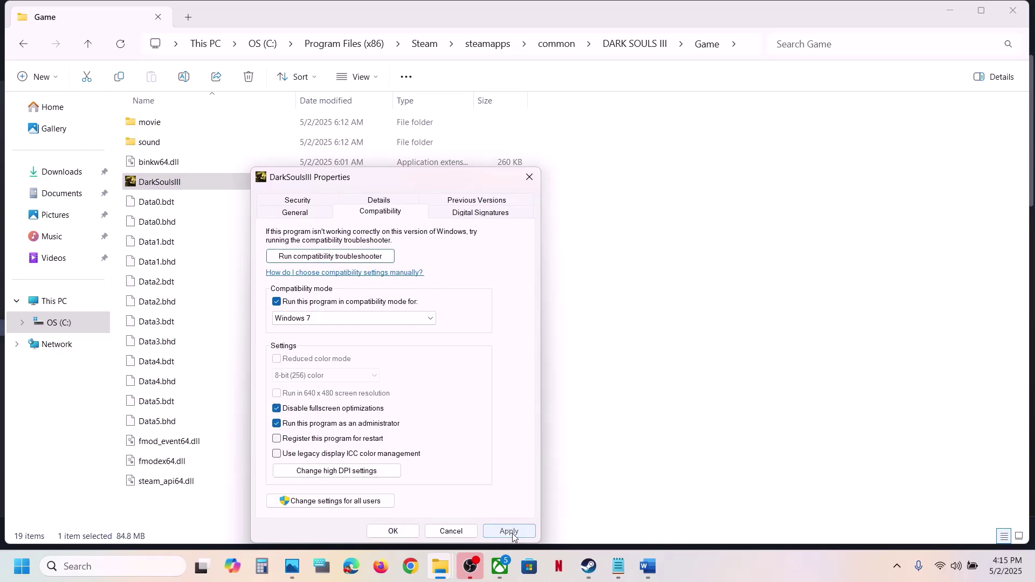
{"action": "left_click", "coordinate": [393, 531]}
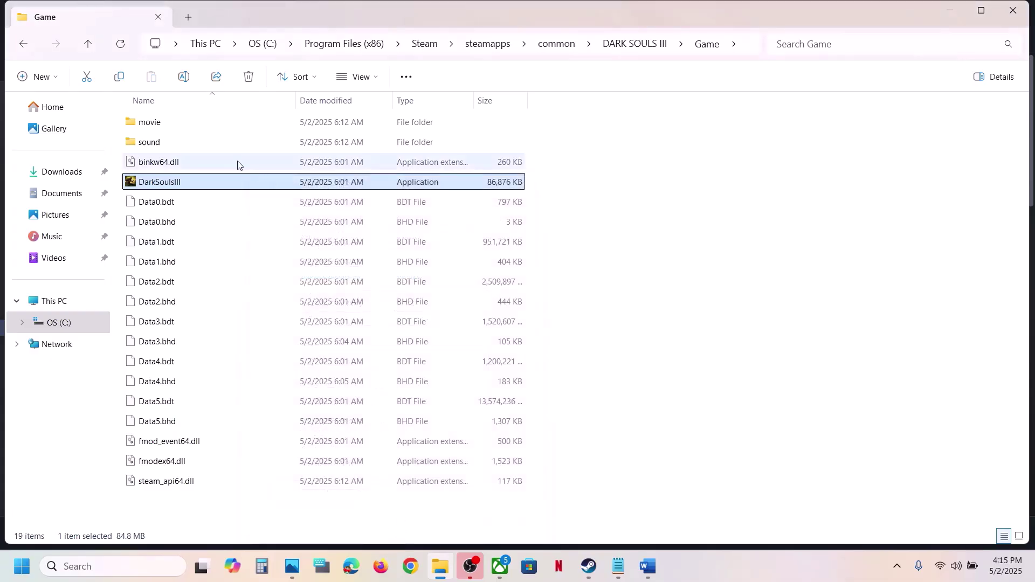
Step: Turn off compatibility mode, Disable fullscreen optimizations and Run this program as an administrator for DarkSoulsIII and apply
{"action": "right_click", "coordinate": [195, 183]}
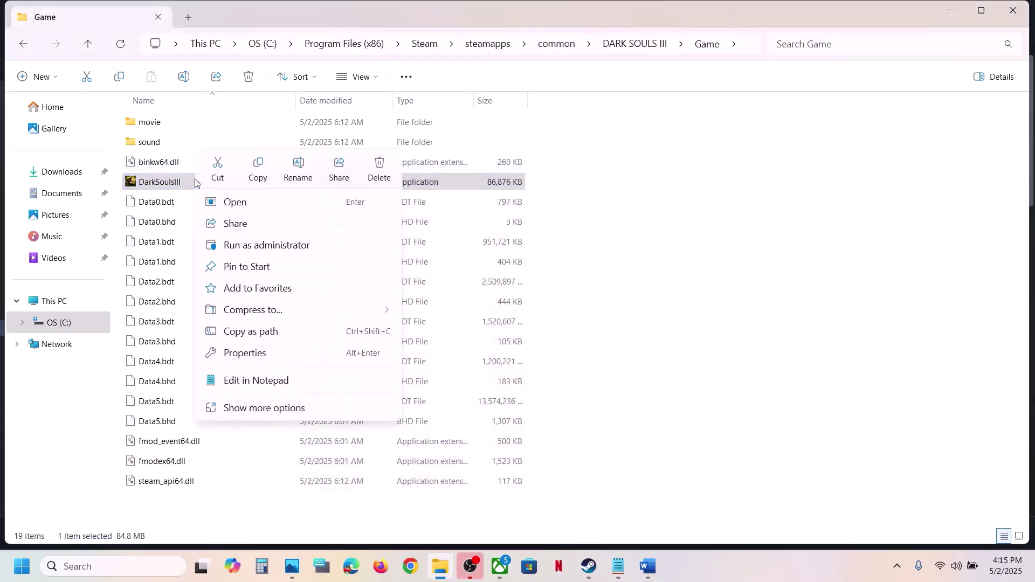
{"action": "left_click", "coordinate": [248, 354]}
{"action": "left_click", "coordinate": [335, 213]}
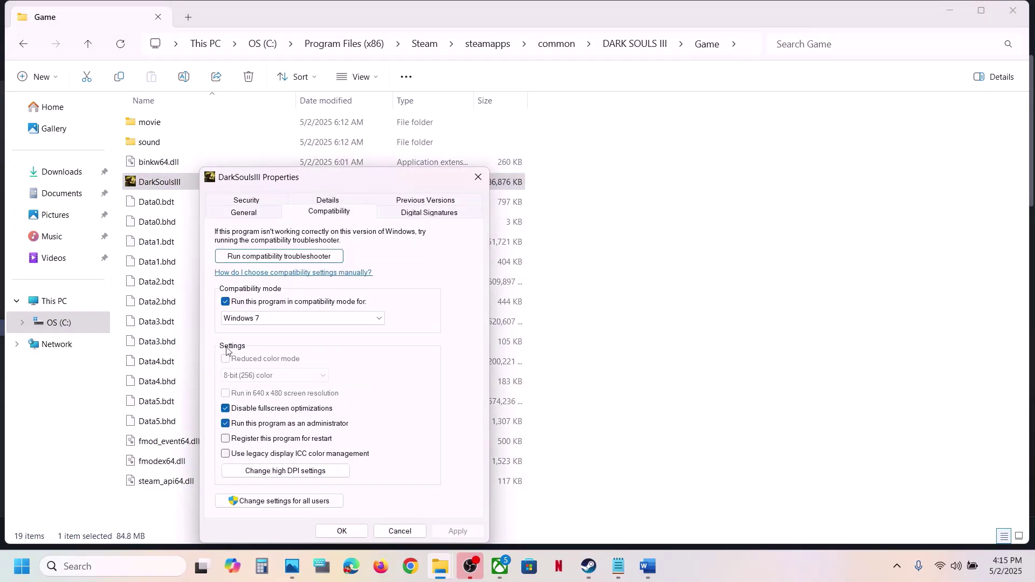
{"action": "left_click", "coordinate": [226, 303]}
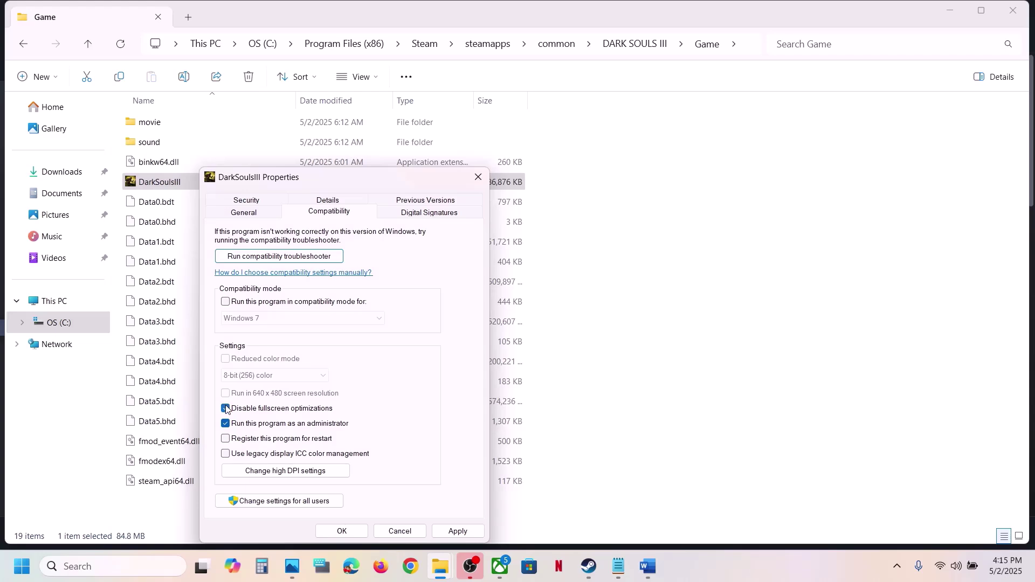
{"action": "left_click", "coordinate": [452, 530]}
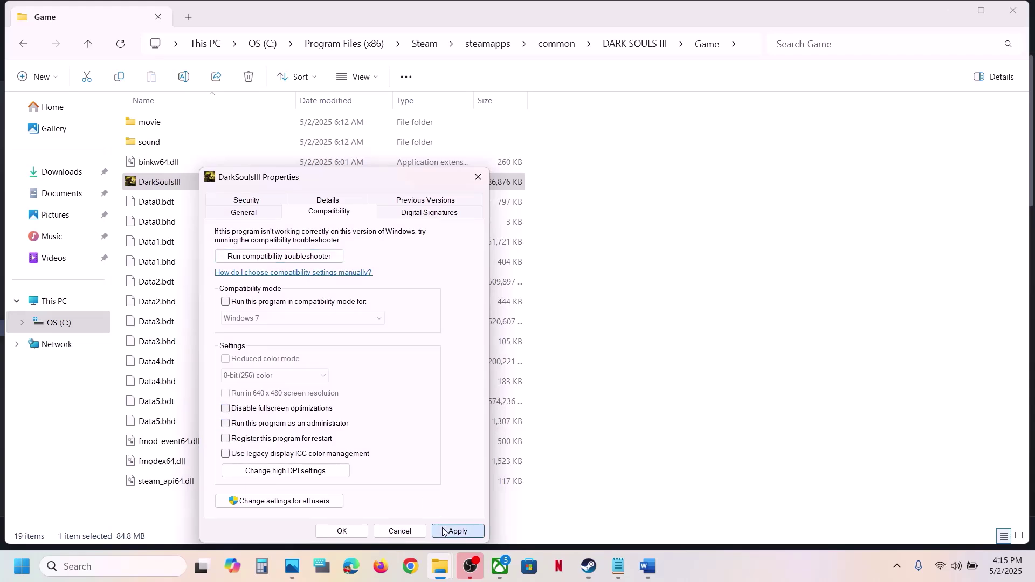
{"action": "left_click", "coordinate": [342, 531]}
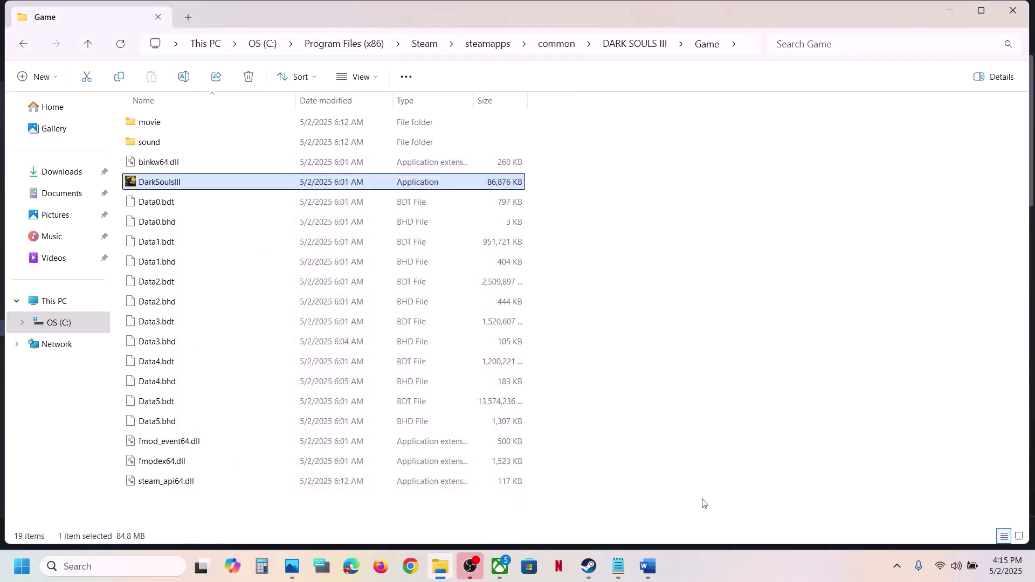
Step: Return to the Word document and highlight the backup instruction in Step 3 on renaming the save game files
{"action": "left_click", "coordinate": [591, 571]}
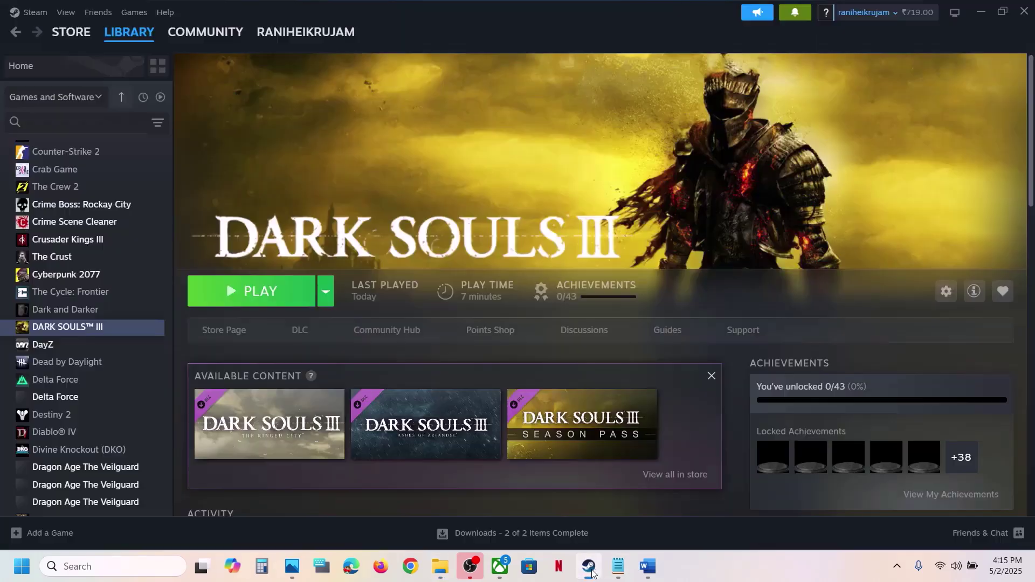
{"action": "left_click", "coordinate": [648, 566]}
{"action": "scroll", "coordinate": [413, 332], "scroll_direction": "down", "scroll_amount": 2}
{"action": "scroll", "coordinate": [413, 333], "scroll_direction": "down", "scroll_amount": 3}
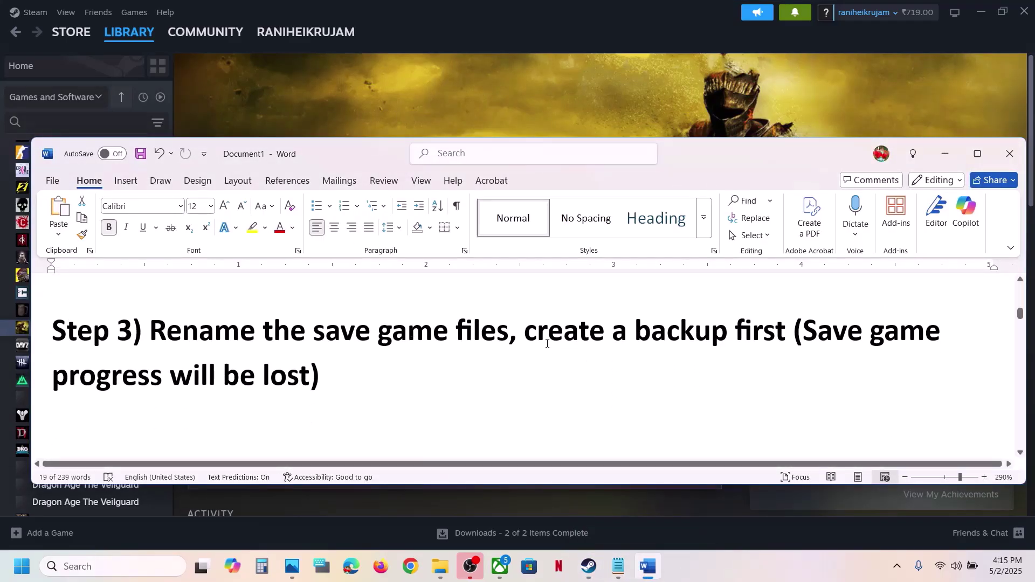
{"action": "left_click_drag", "start_coordinate": [528, 333], "coordinate": [790, 335]}
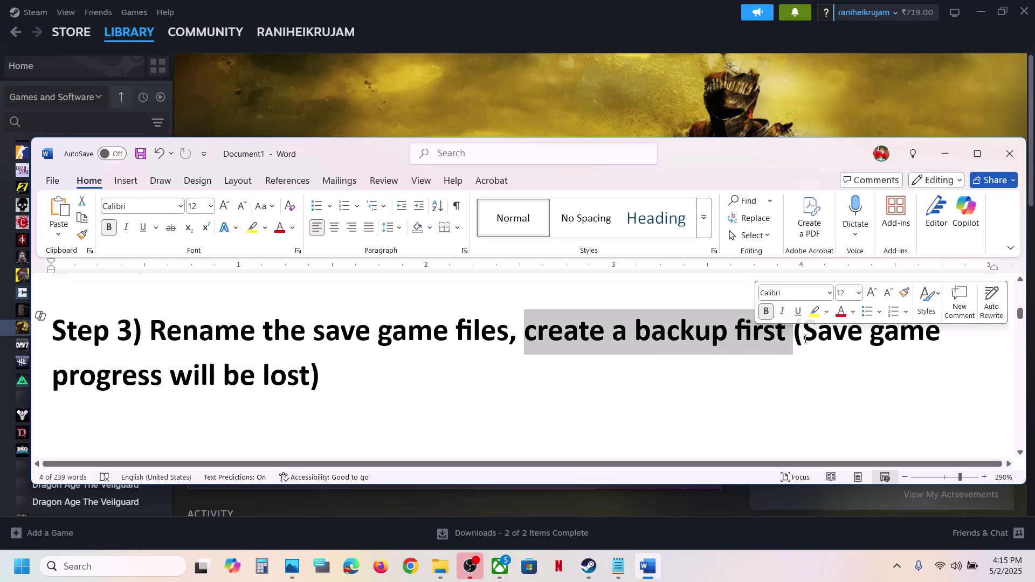
Step: Highlight the note in Step 3 that save game progress will be lost, and switch back to Steam
{"action": "left_click_drag", "start_coordinate": [805, 338], "coordinate": [326, 368]}
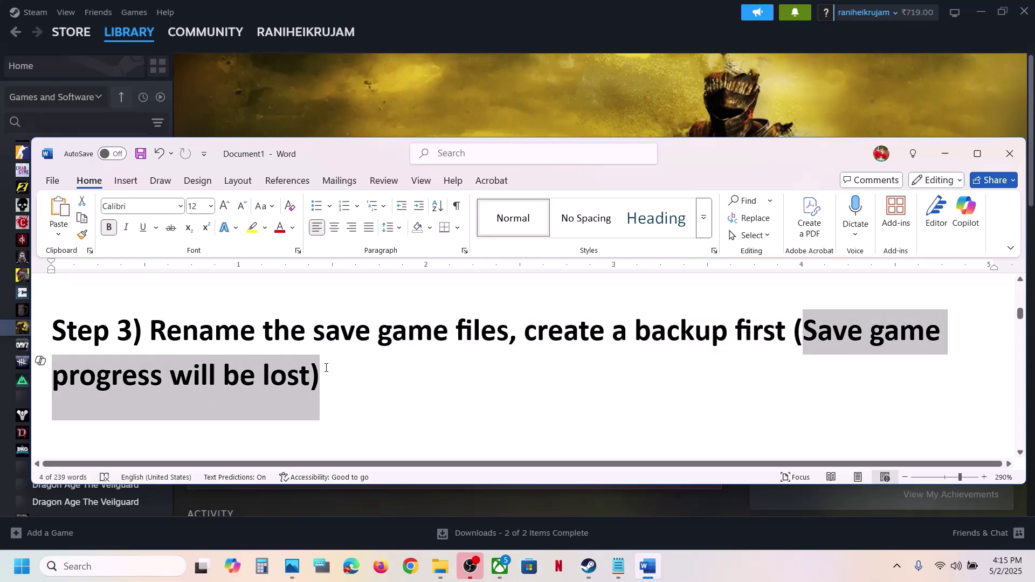
{"action": "left_click", "coordinate": [376, 376]}
{"action": "left_click", "coordinate": [448, 122]}
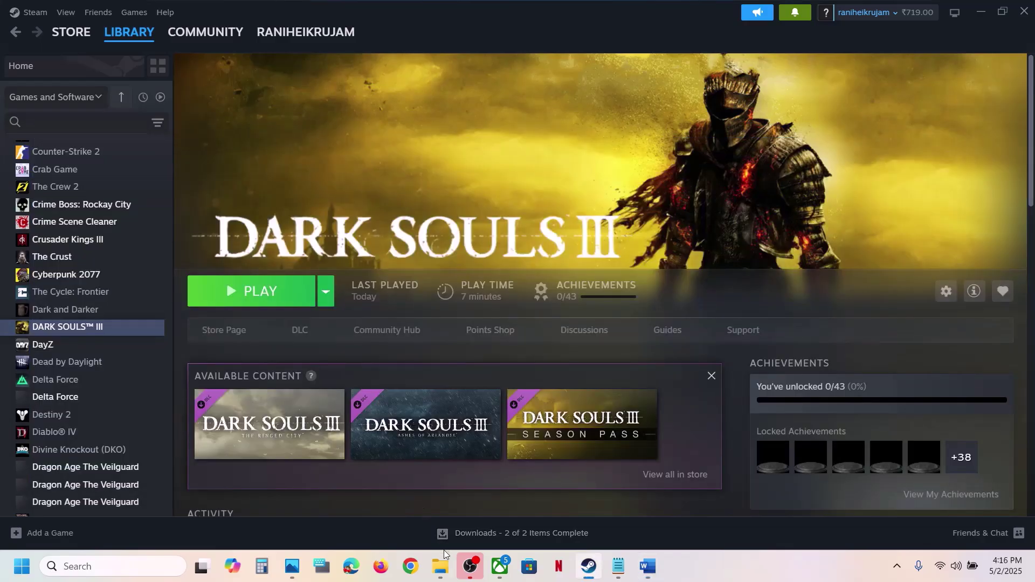
Step: Switch to File Explorer and open the user's profile folder under Users on the C: drive
{"action": "left_click", "coordinate": [440, 573]}
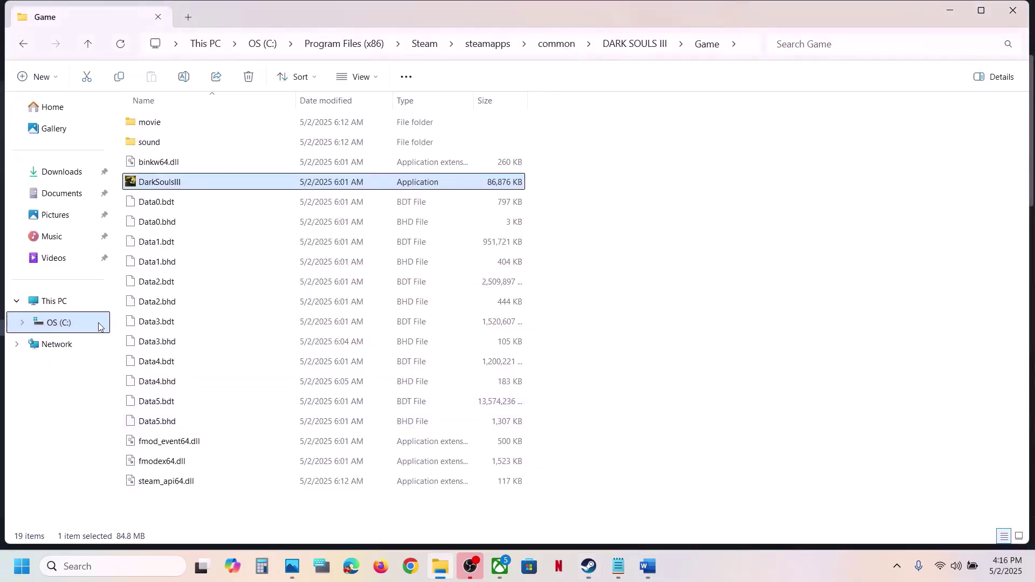
{"action": "left_click", "coordinate": [63, 303]}
{"action": "double_click", "coordinate": [210, 146]}
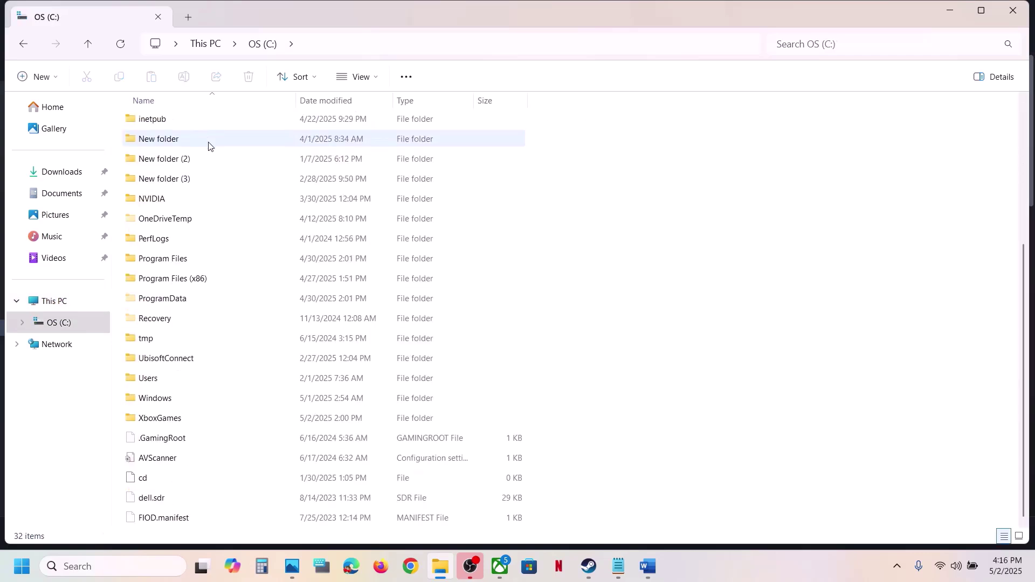
{"action": "scroll", "coordinate": [215, 216], "scroll_direction": "down", "scroll_amount": 1}
{"action": "double_click", "coordinate": [154, 359]}
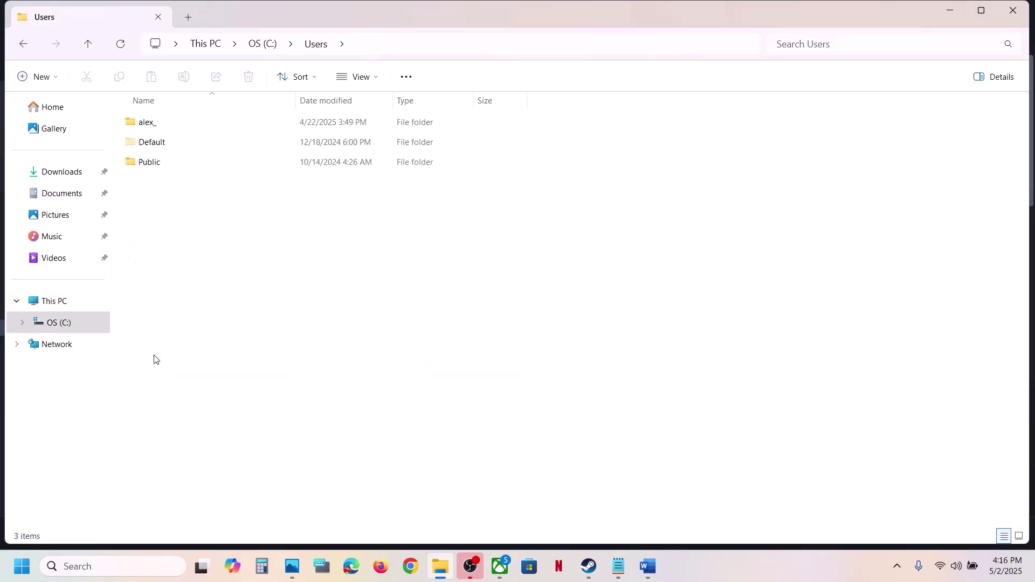
{"action": "double_click", "coordinate": [149, 120]}
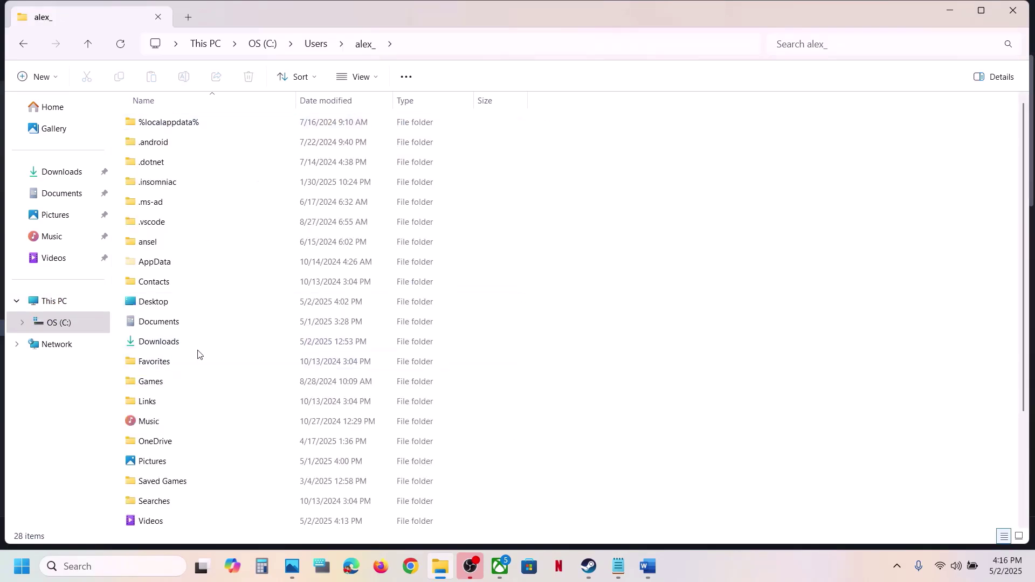
Step: Check the hidden items display setting and open the Roaming folder inside AppData
{"action": "left_click", "coordinate": [162, 262]}
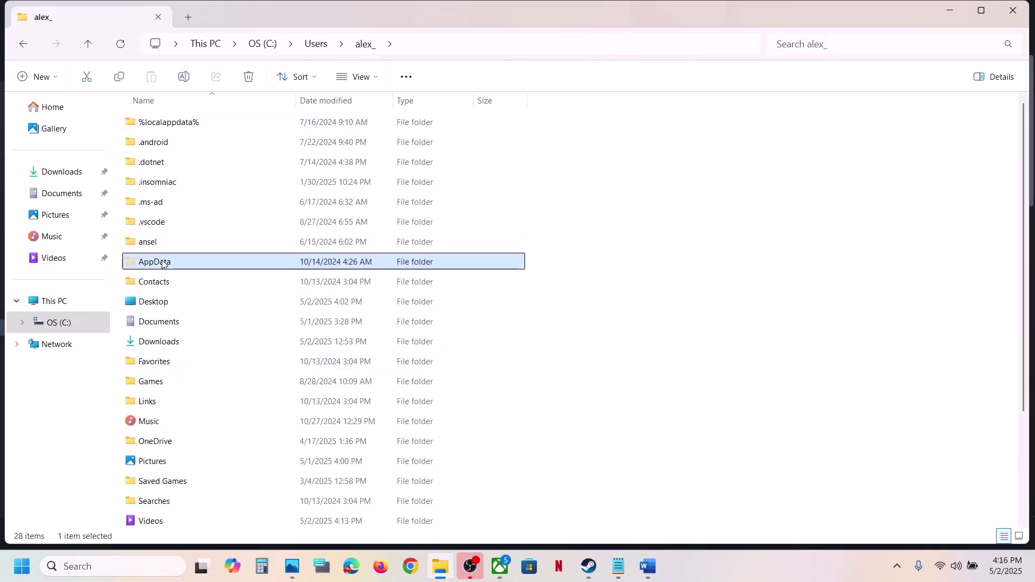
{"action": "left_click", "coordinate": [378, 78]}
{"action": "mouse_move", "coordinate": [349, 334]}
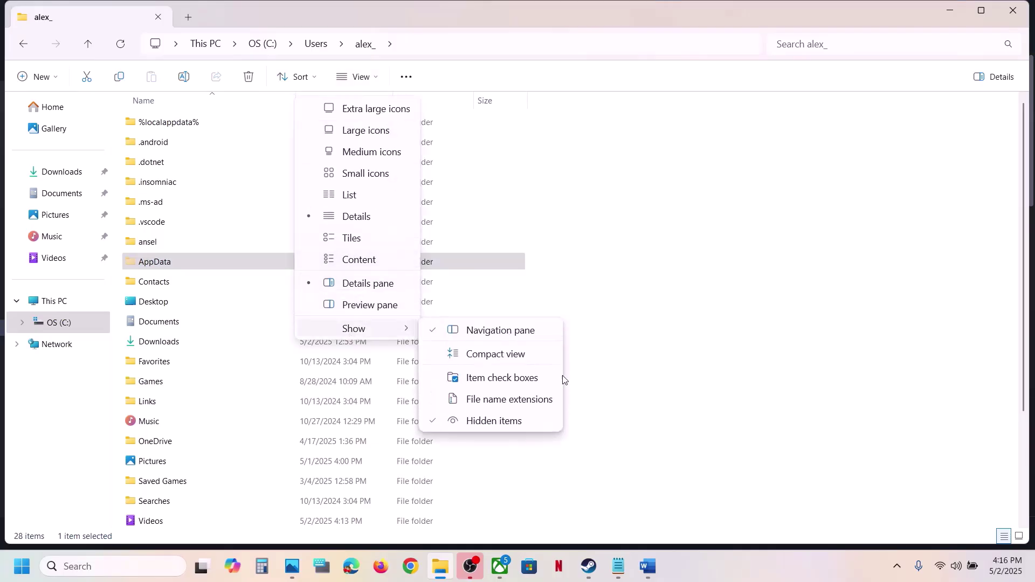
{"action": "double_click", "coordinate": [178, 264]}
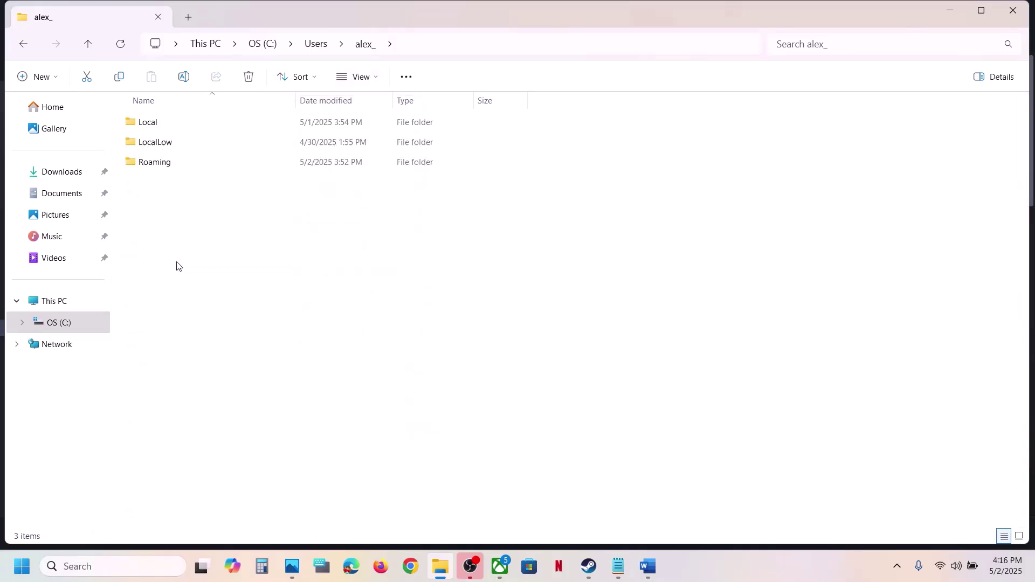
{"action": "double_click", "coordinate": [171, 161]}
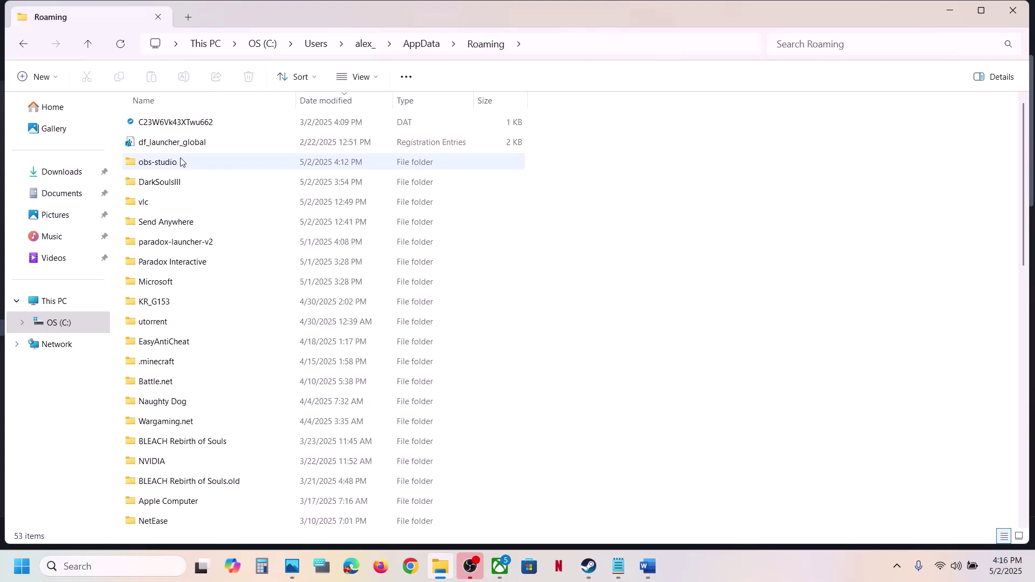
Step: Copy the DarkSoulsIII save folder from Roaming to the desktop as a backup and place it near the middle
{"action": "left_click", "coordinate": [171, 182]}
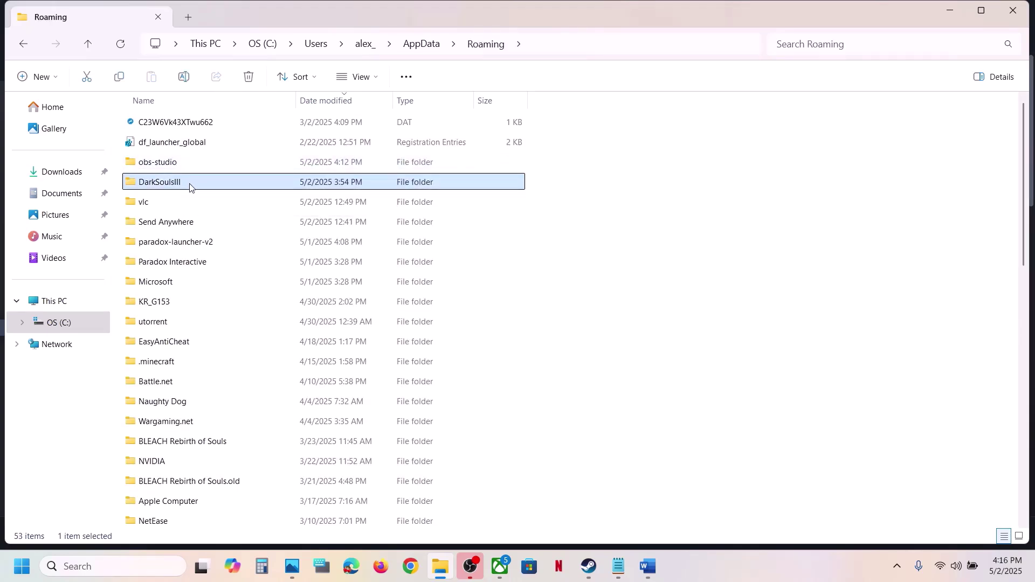
{"action": "right_click", "coordinate": [189, 187]}
{"action": "left_click", "coordinate": [250, 176]}
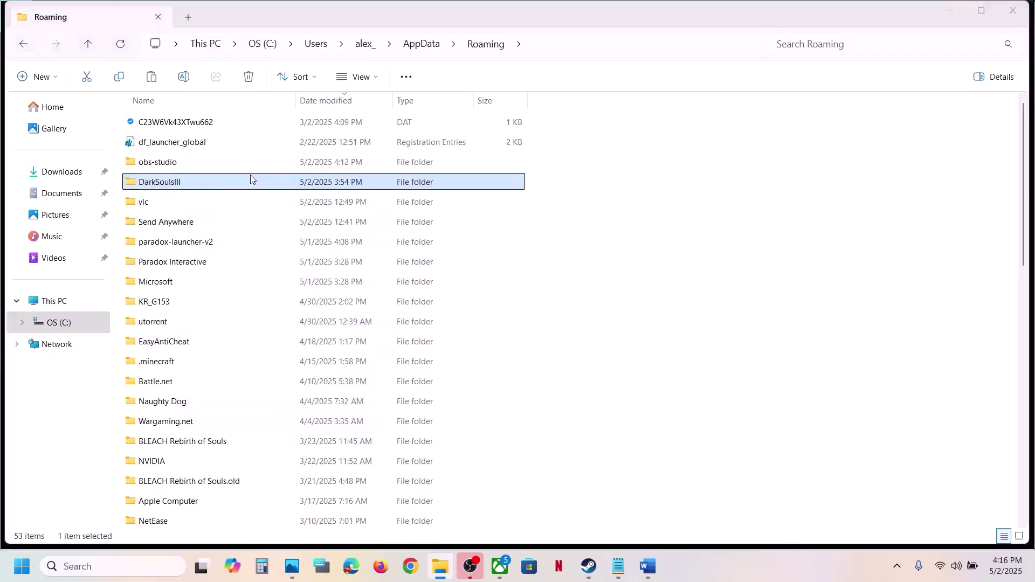
{"action": "key", "text": "super+d"}
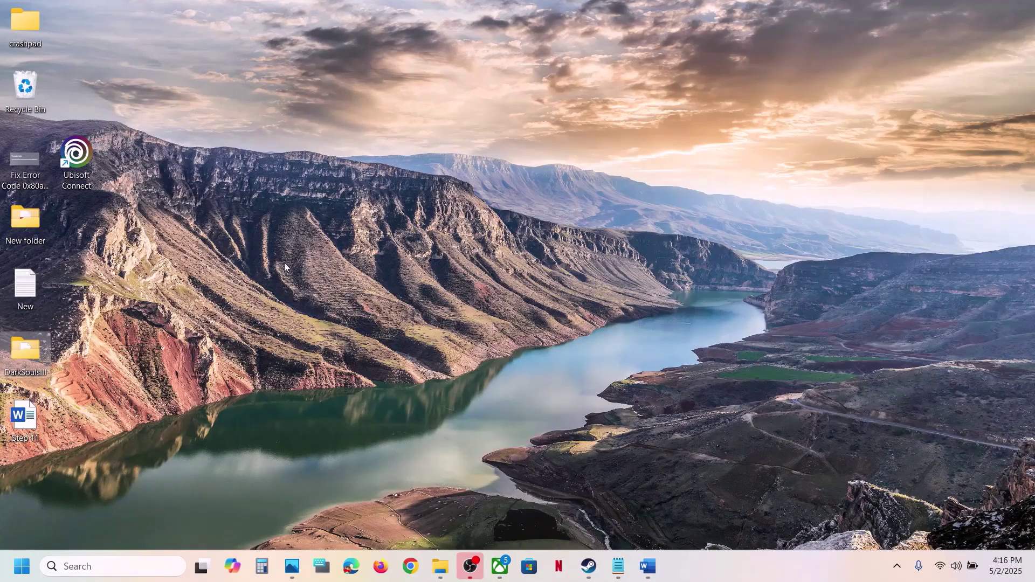
{"action": "left_click_drag", "start_coordinate": [480, 211], "coordinate": [488, 223]}
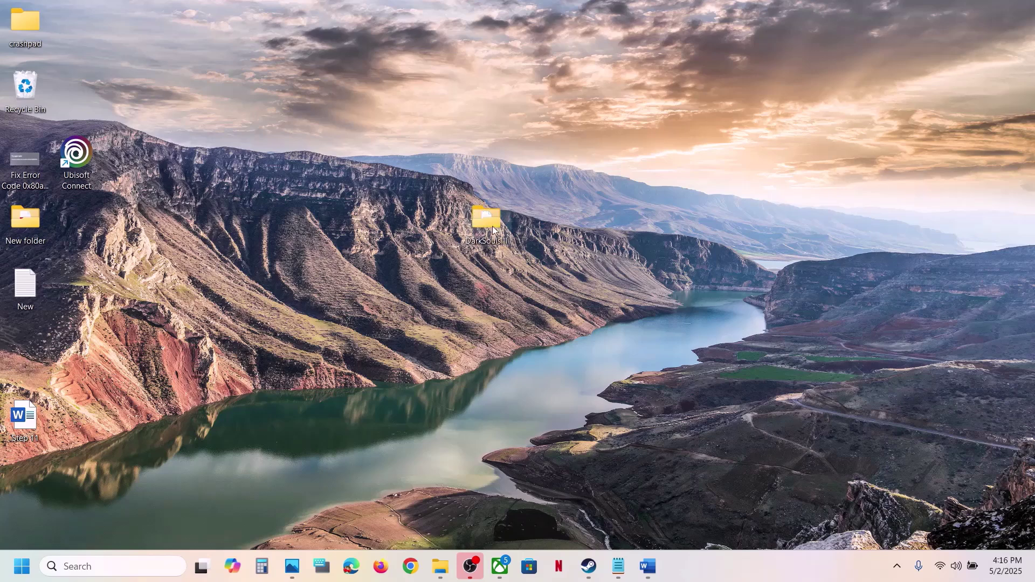
Step: Rename the DarkSoulsIII folder in Roaming as DarkSoulsIII.old
{"action": "left_click", "coordinate": [441, 566]}
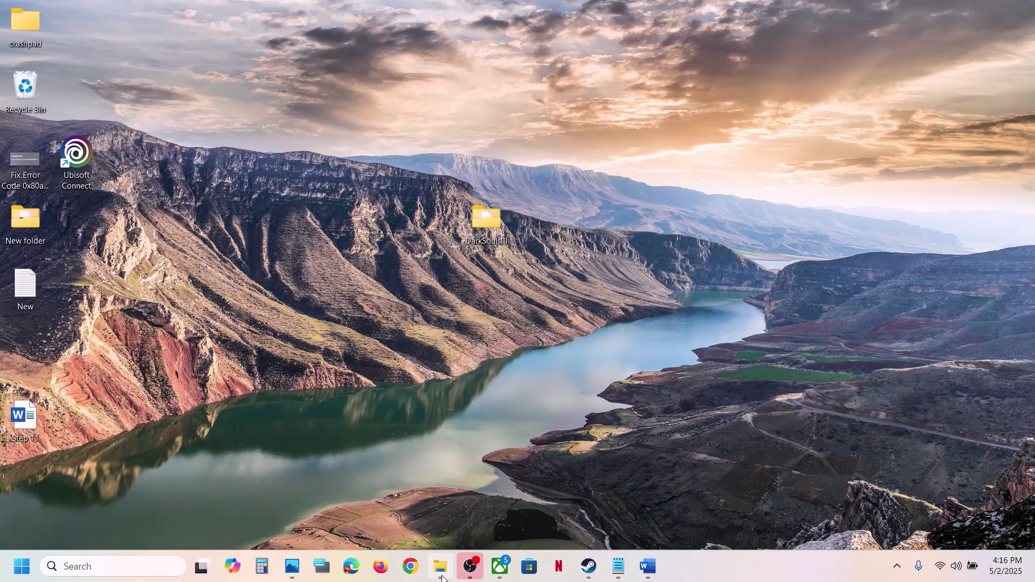
{"action": "right_click", "coordinate": [295, 183]}
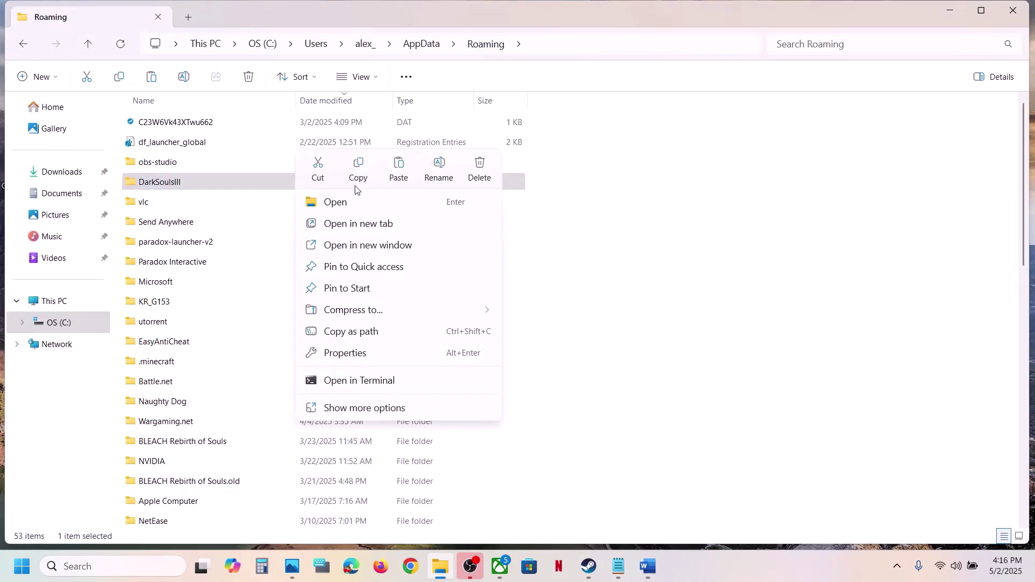
{"action": "left_click", "coordinate": [439, 163]}
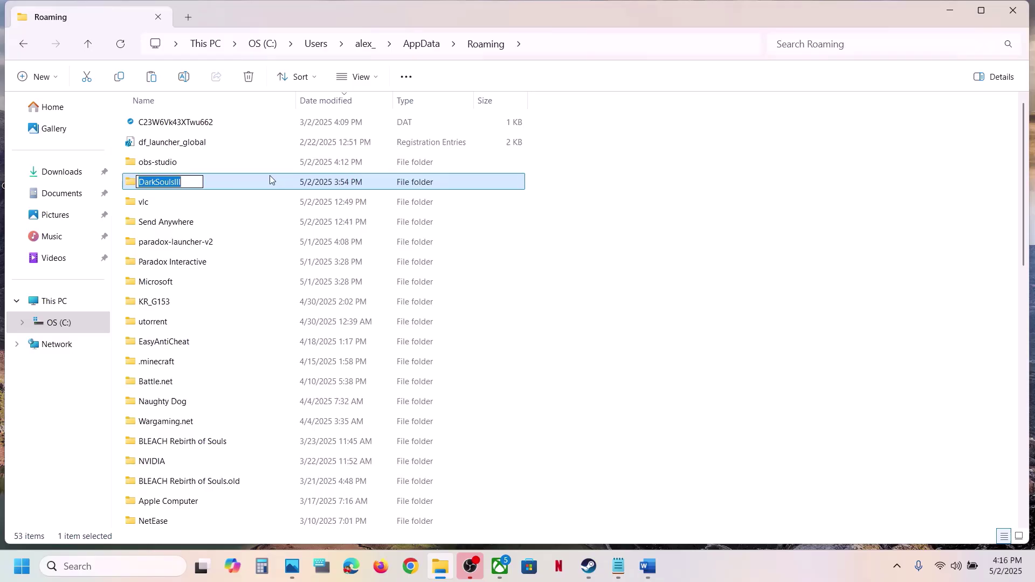
{"action": "left_click", "coordinate": [192, 183]}
{"action": "type", "text": ".old"}
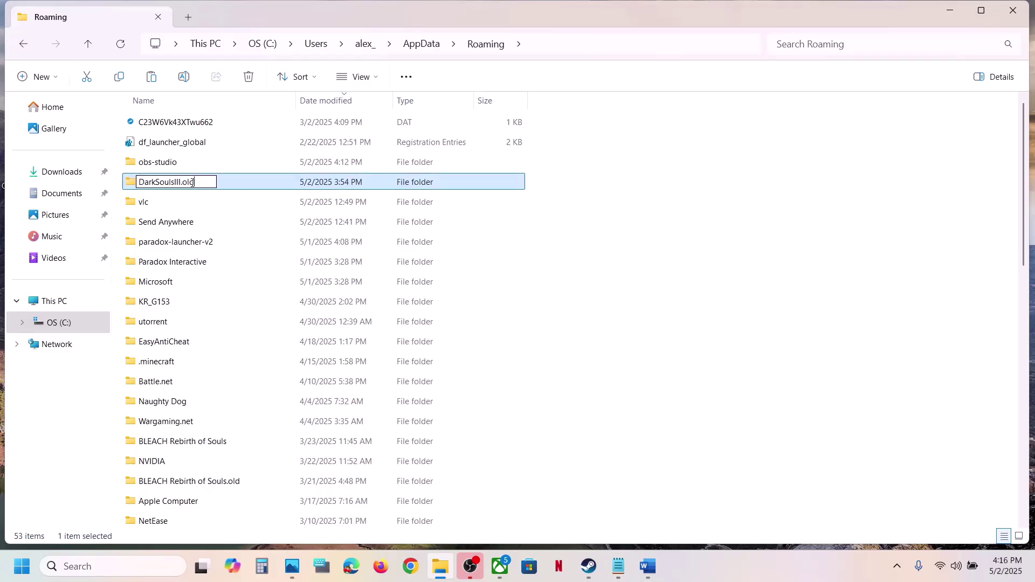
{"action": "key", "text": "Return"}
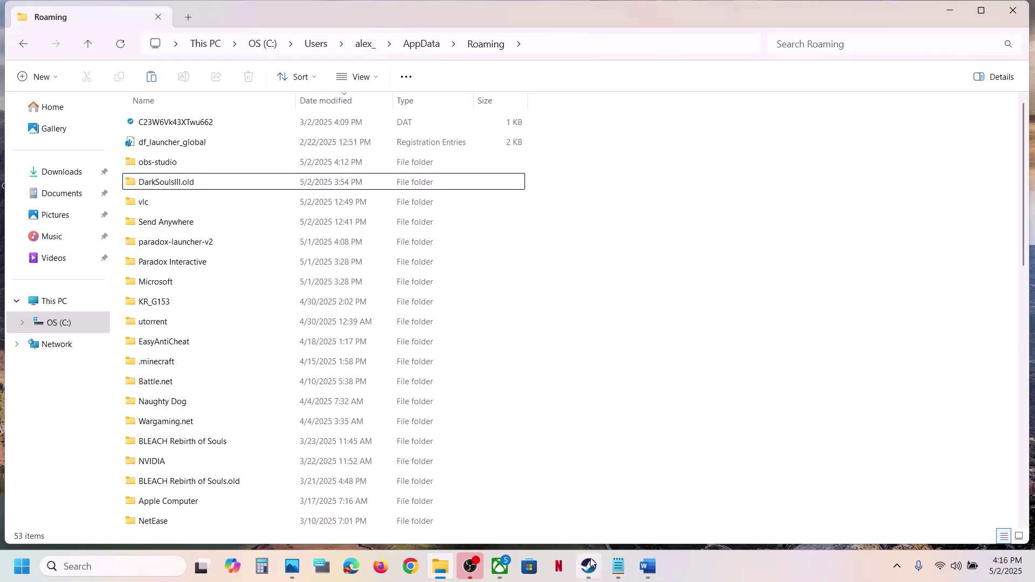
Step: Return to the Word document and read Step 4 on verifying the game files
{"action": "left_click", "coordinate": [588, 567]}
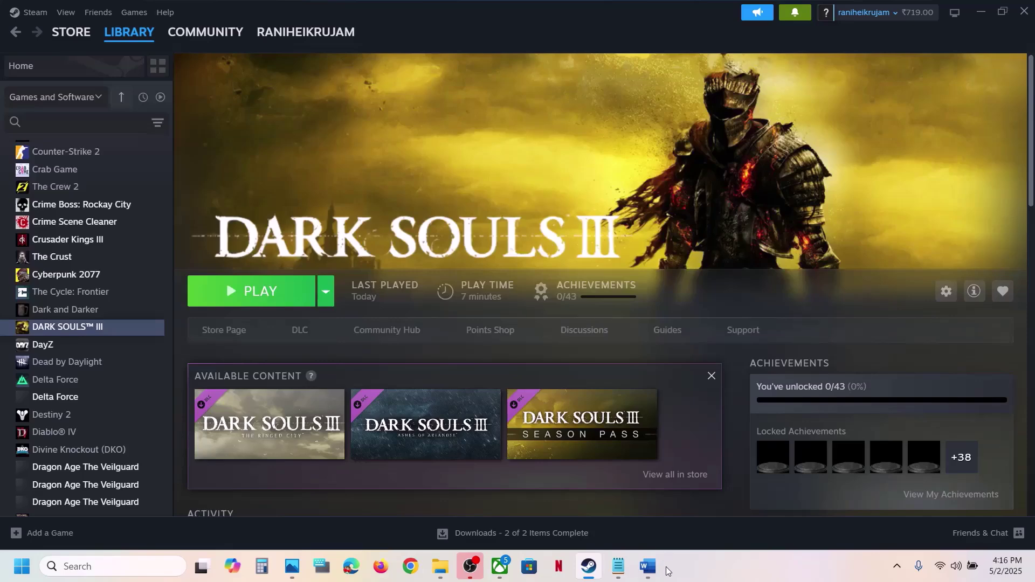
{"action": "left_click", "coordinate": [647, 566]}
{"action": "scroll", "coordinate": [446, 291], "scroll_direction": "down", "scroll_amount": 4}
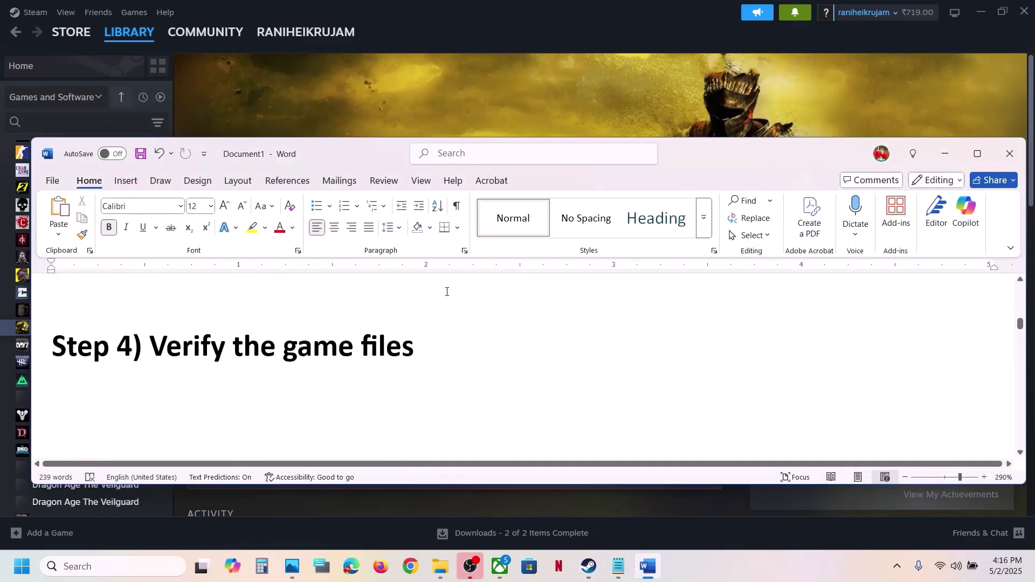
Step: In Steam, view the integrity verification option in the installed files properties of DARK SOULS III and close the properties
{"action": "left_click", "coordinate": [441, 98]}
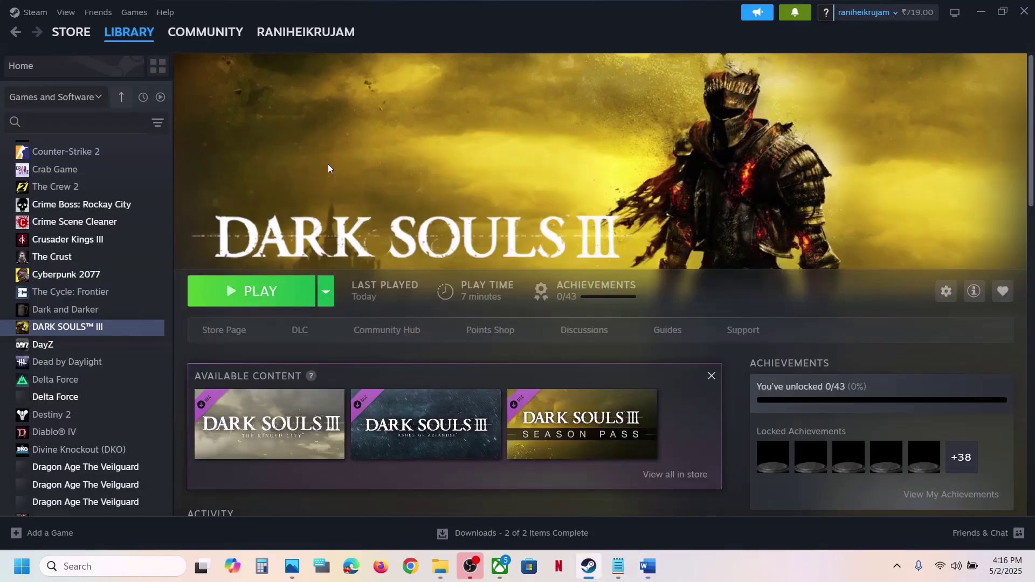
{"action": "right_click", "coordinate": [104, 328]}
{"action": "left_click", "coordinate": [139, 430]}
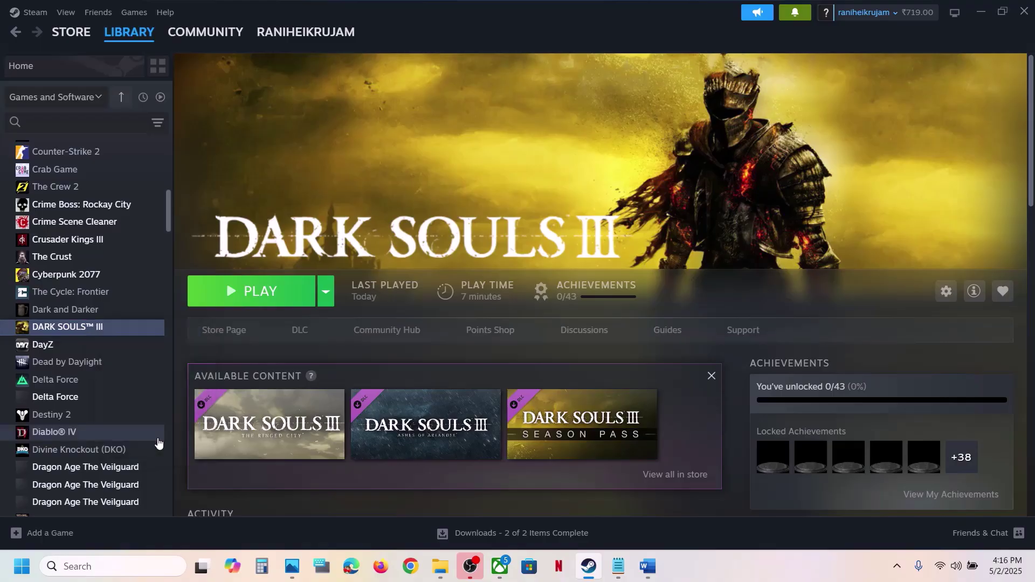
{"action": "left_click", "coordinate": [298, 194]}
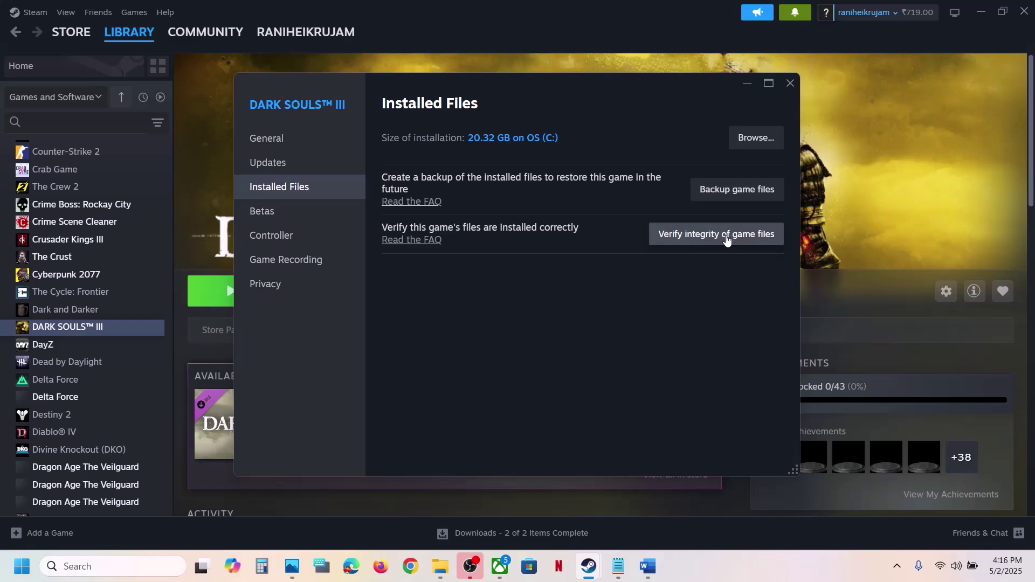
{"action": "left_click", "coordinate": [791, 83]}
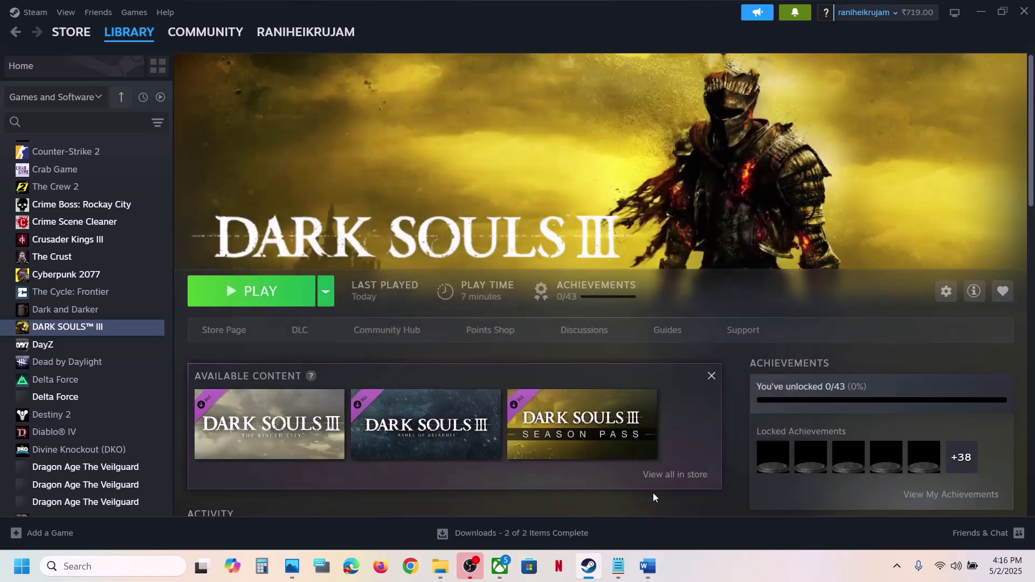
Step: In the Word document, highlight Step 5's advice on default clocks, closing overclocking applications and disabling the Steam overlay
{"action": "left_click", "coordinate": [648, 566]}
{"action": "scroll", "coordinate": [593, 420], "scroll_direction": "down", "scroll_amount": 3}
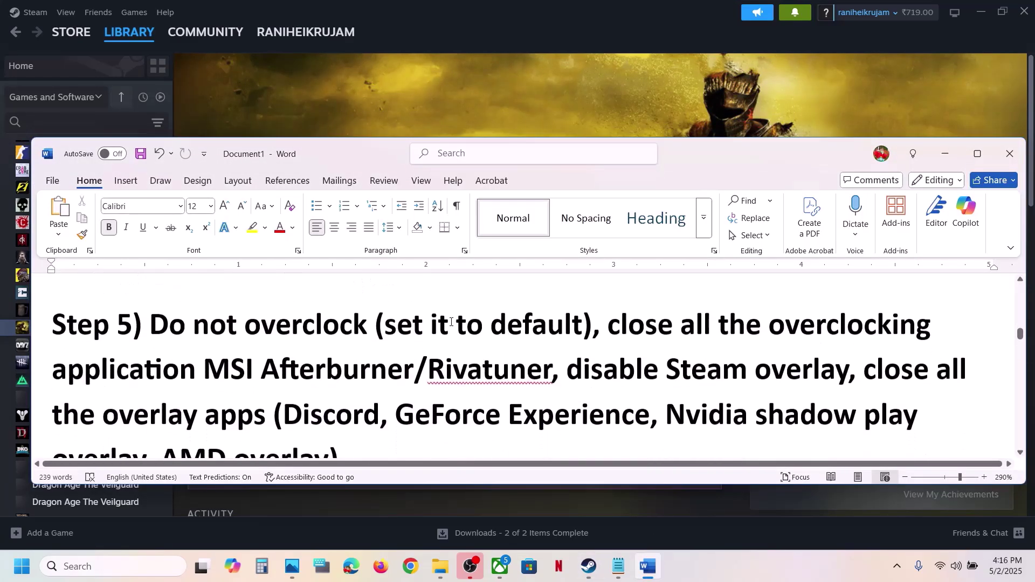
{"action": "left_click_drag", "start_coordinate": [146, 293], "coordinate": [319, 338]}
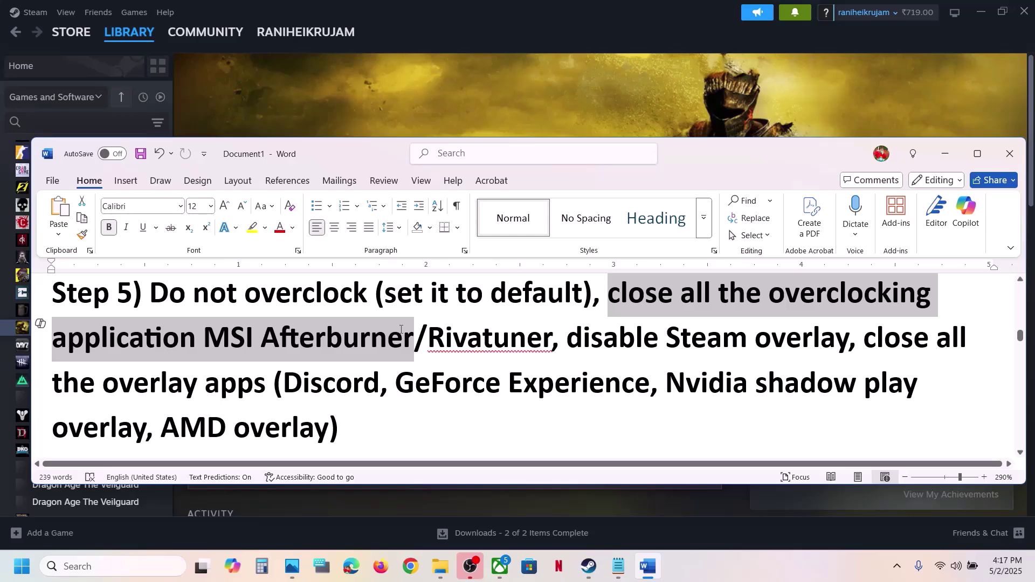
{"action": "left_click_drag", "start_coordinate": [401, 330], "coordinate": [490, 345]}
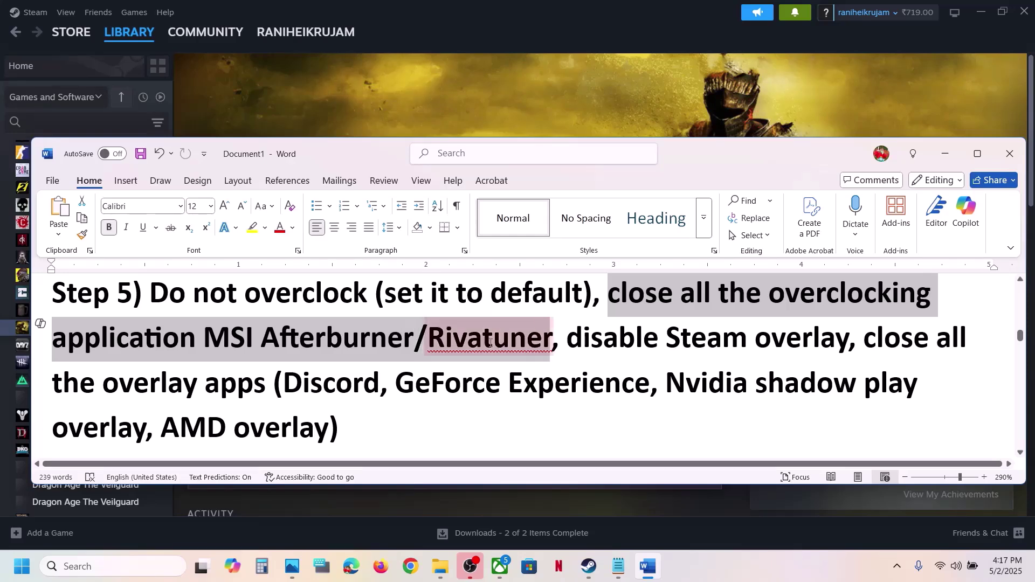
{"action": "right_click", "coordinate": [522, 346]}
{"action": "key", "text": "Escape"}
{"action": "left_click_drag", "start_coordinate": [720, 295], "coordinate": [920, 303]}
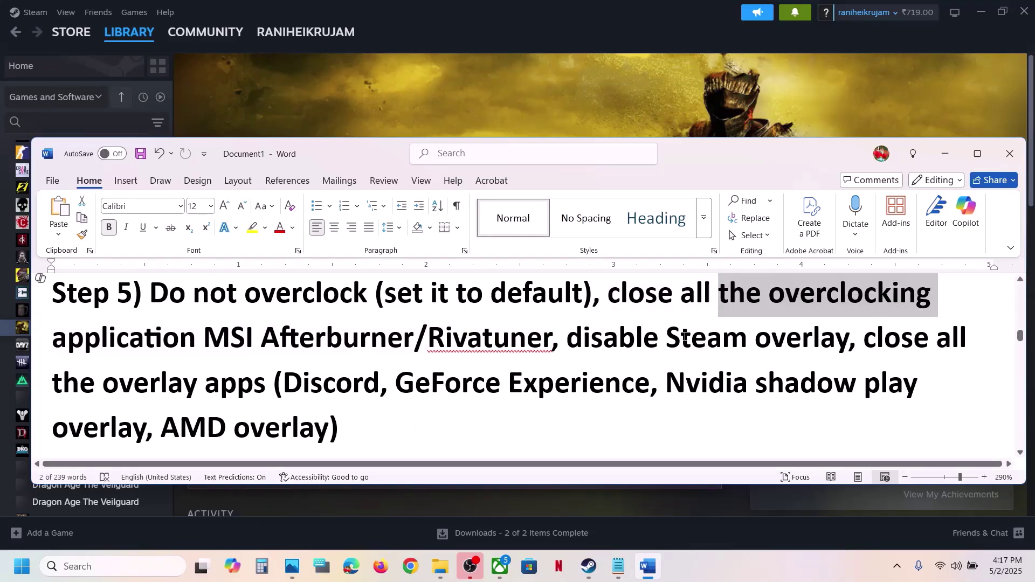
{"action": "left_click_drag", "start_coordinate": [388, 301], "coordinate": [604, 300]}
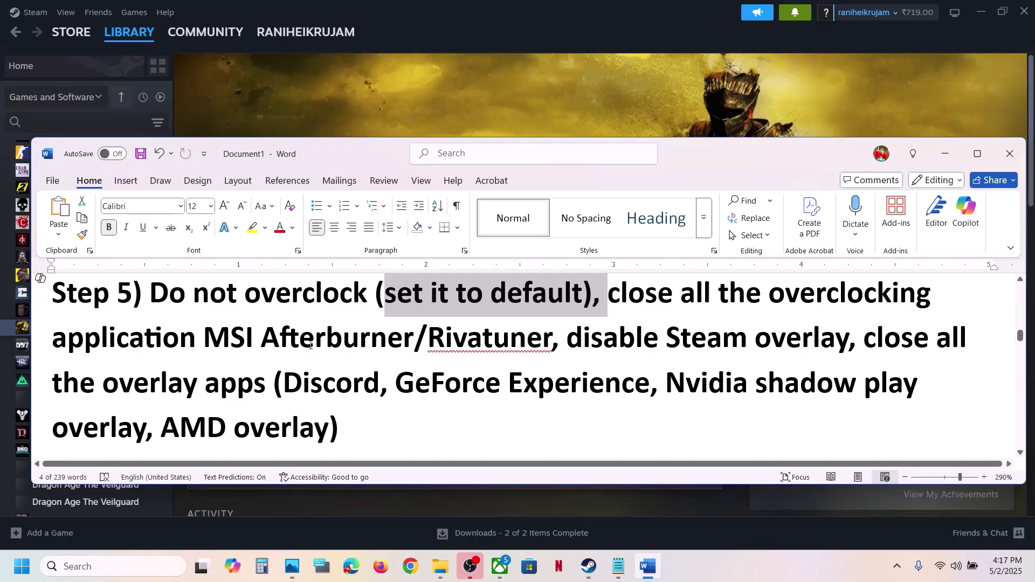
{"action": "left_click_drag", "start_coordinate": [153, 345], "coordinate": [855, 339]}
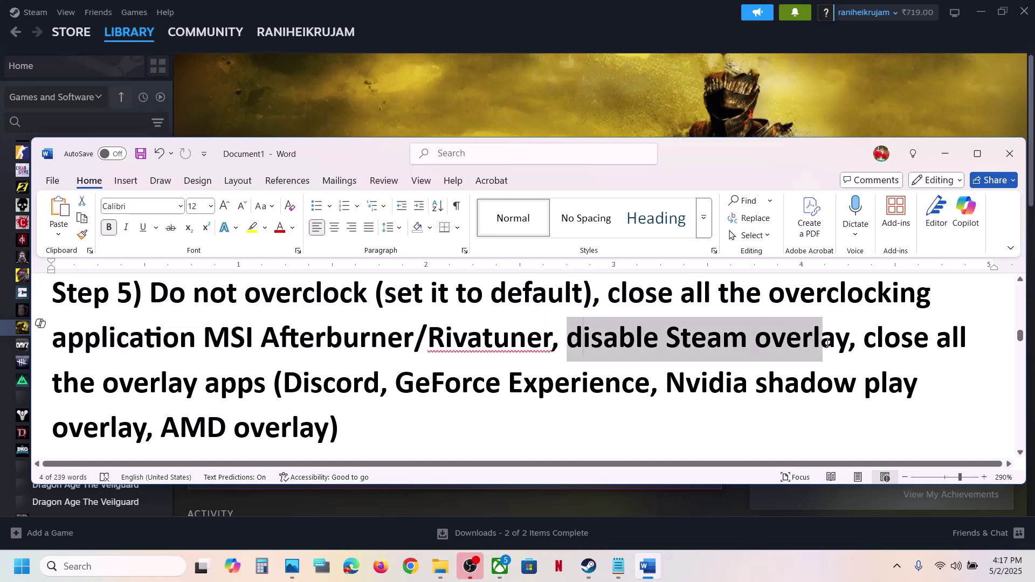
Step: Turn off the in-game Steam Overlay in the Steam properties of DARK SOULS III and close them
{"action": "left_click", "coordinate": [594, 60]}
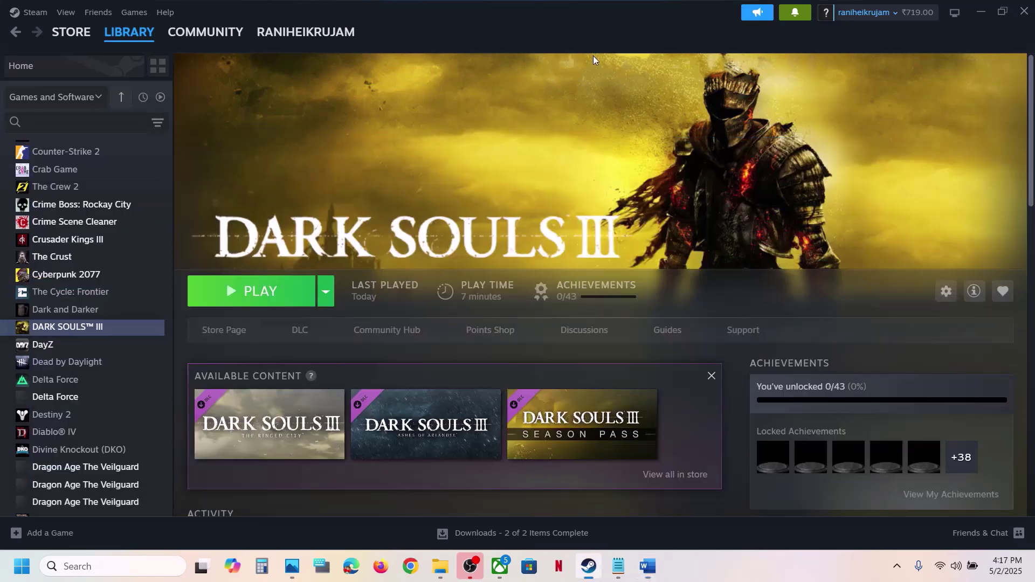
{"action": "right_click", "coordinate": [126, 330]}
{"action": "left_click", "coordinate": [162, 431]}
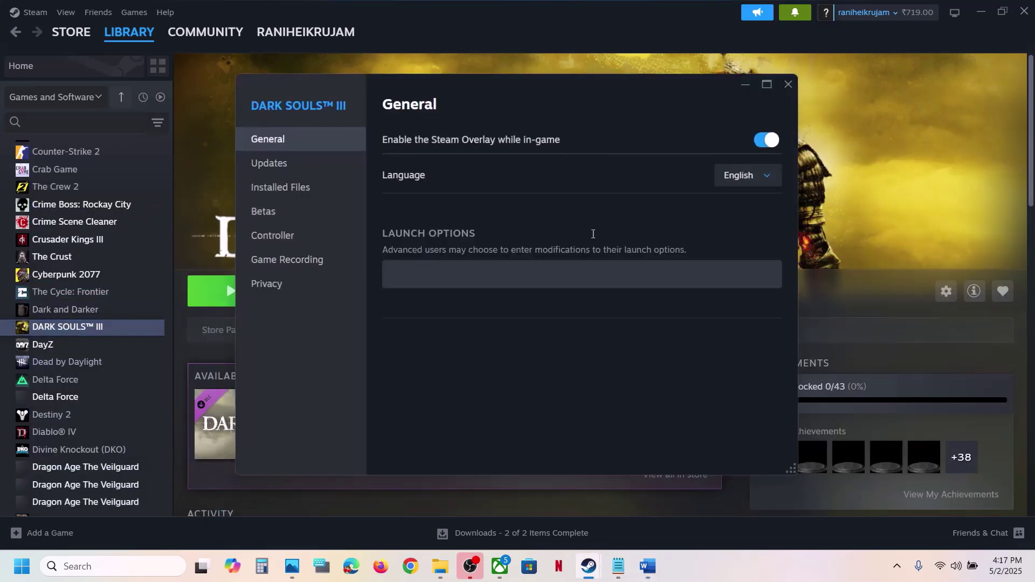
{"action": "left_click", "coordinate": [767, 140]}
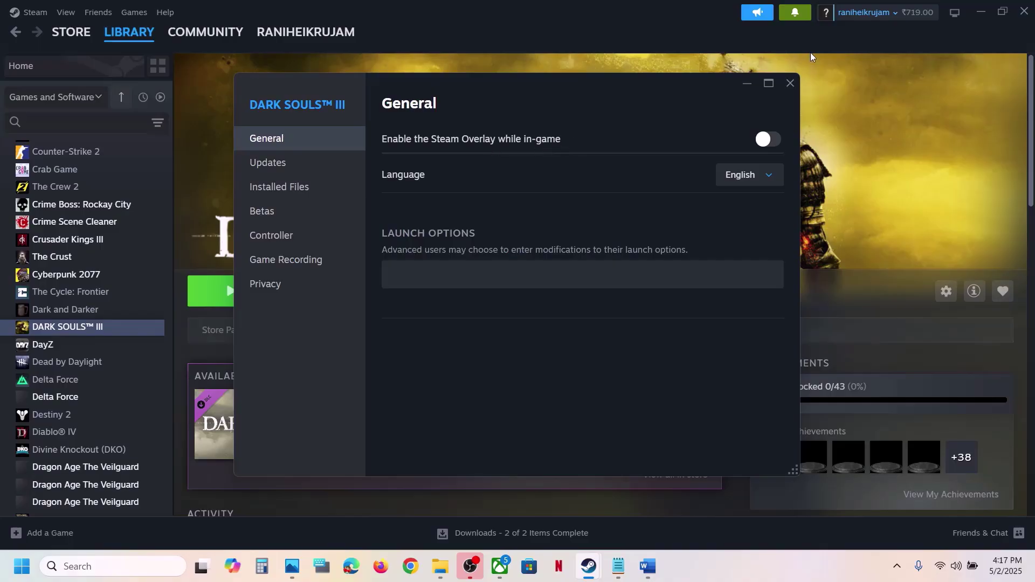
{"action": "left_click", "coordinate": [791, 83]}
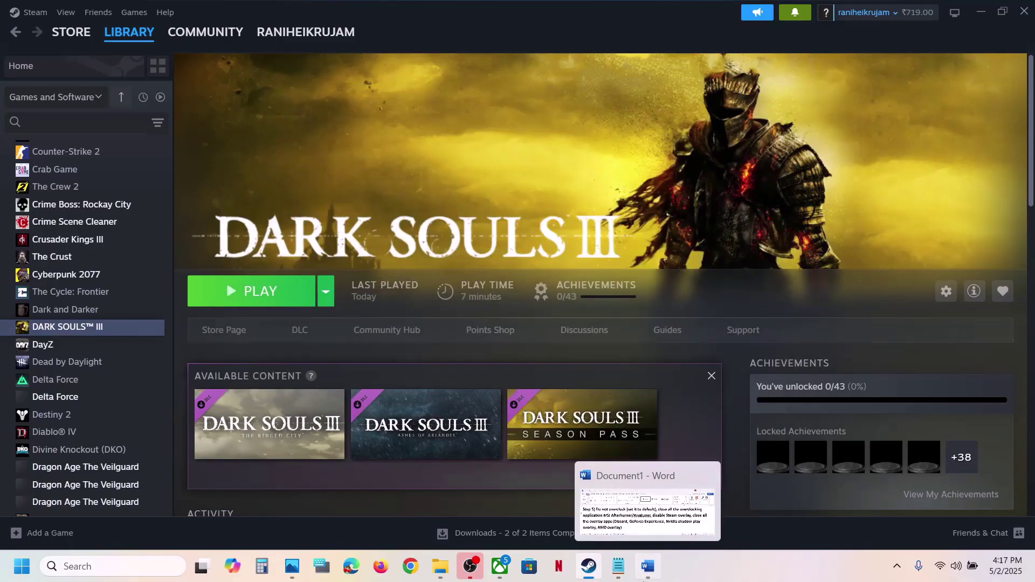
Step: Return to the Word document and highlight Discord in Step 5's list of overlay apps to close
{"action": "left_click", "coordinate": [644, 578]}
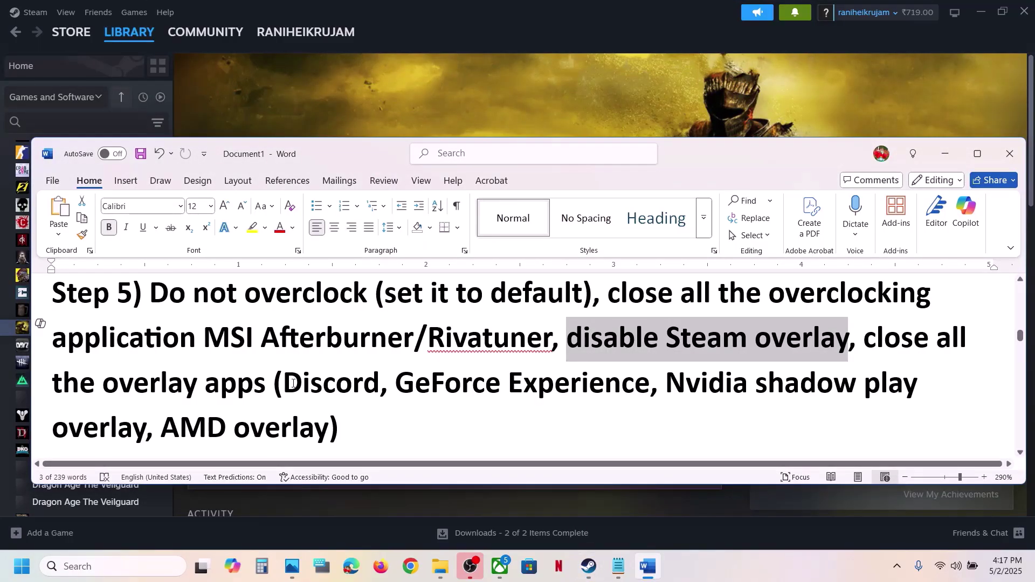
{"action": "left_click_drag", "start_coordinate": [290, 383], "coordinate": [381, 384]}
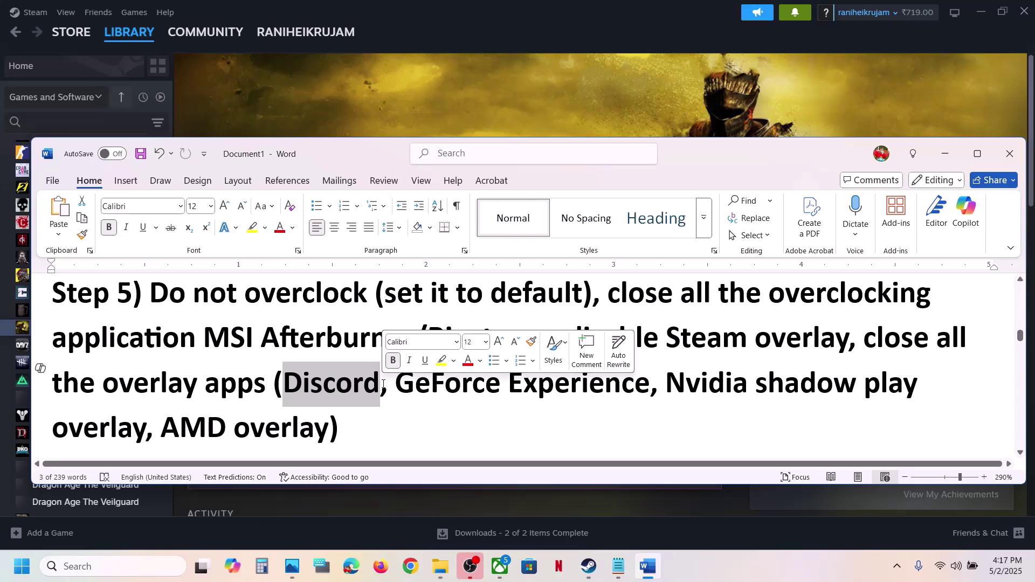
{"action": "left_click", "coordinate": [310, 384]}
{"action": "left_click_drag", "start_coordinate": [284, 384], "coordinate": [353, 384]}
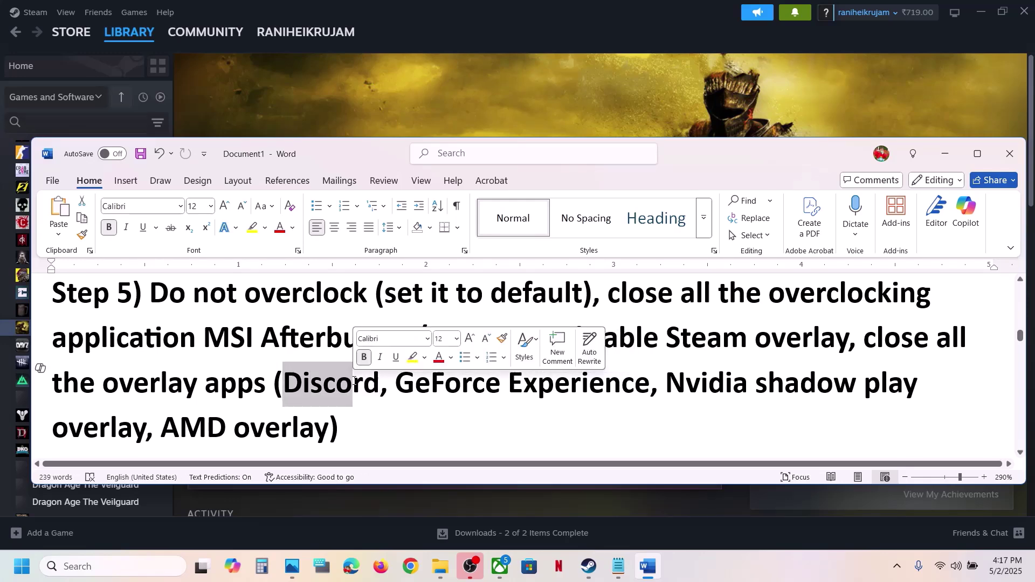
Step: Open the NVIDIA App, check the NVIDIA overlay option in its settings, and close the app
{"action": "left_click", "coordinate": [115, 565]}
{"action": "type", "text": "nvi"}
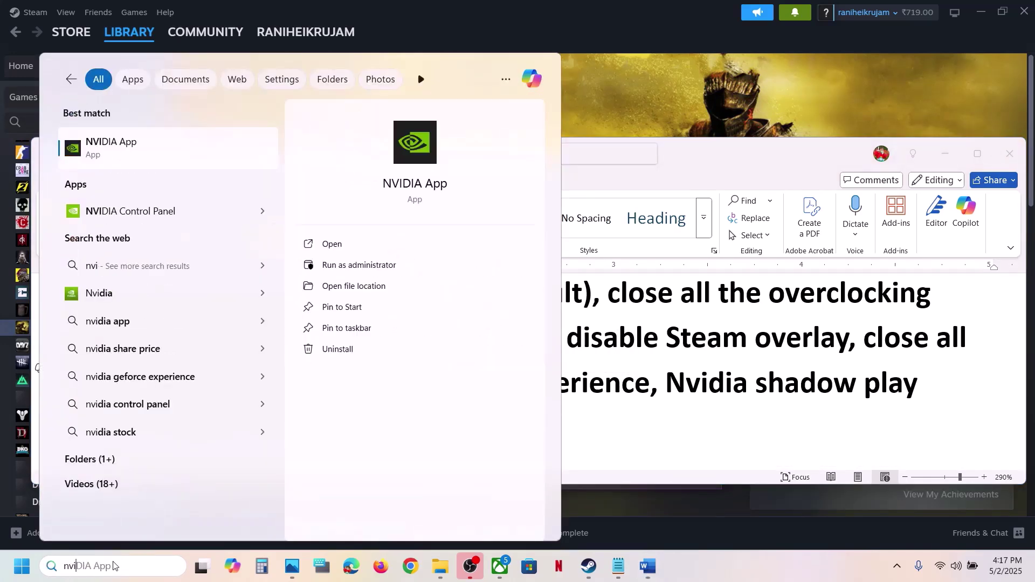
{"action": "key", "text": "Return"}
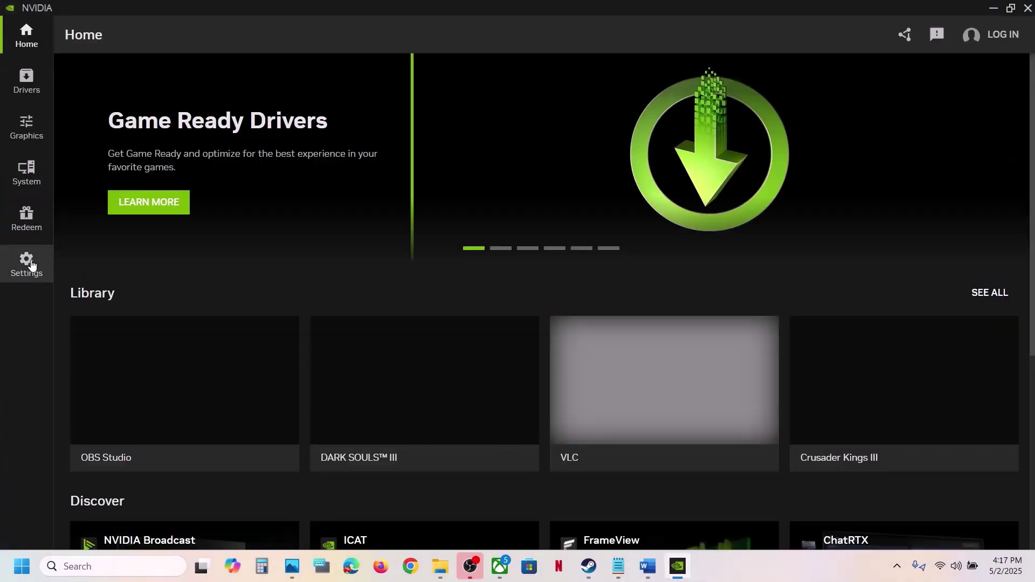
{"action": "left_click", "coordinate": [26, 263]}
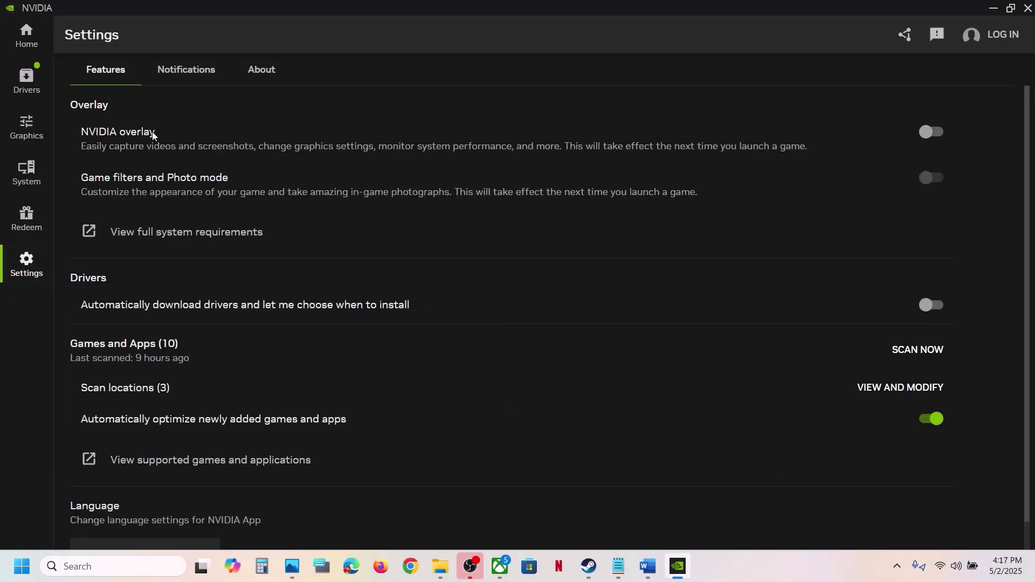
{"action": "left_click", "coordinate": [1028, 8]}
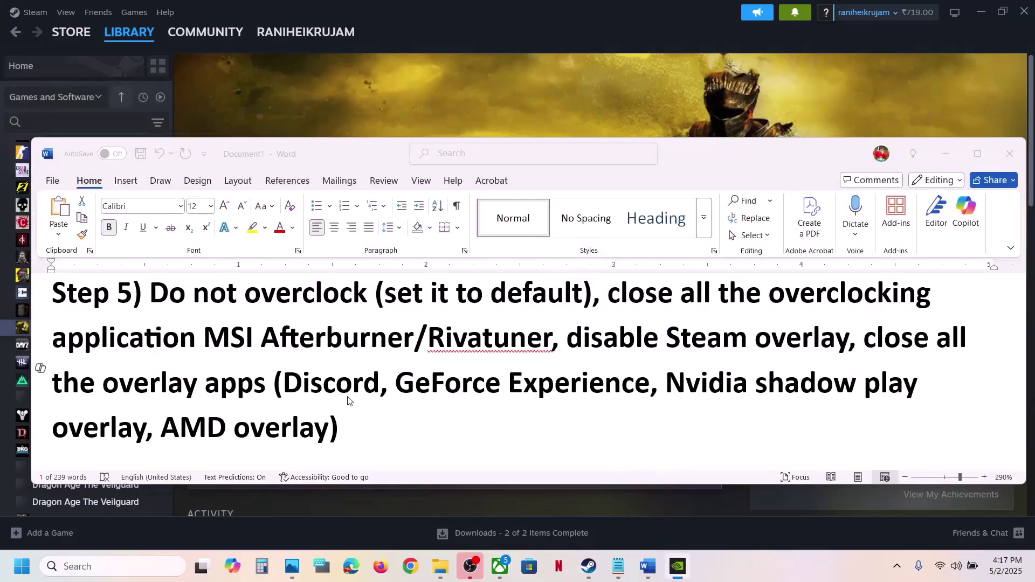
Step: Highlight "the overlay apps" in Step 5 of the Word document
{"action": "left_click", "coordinate": [115, 388]}
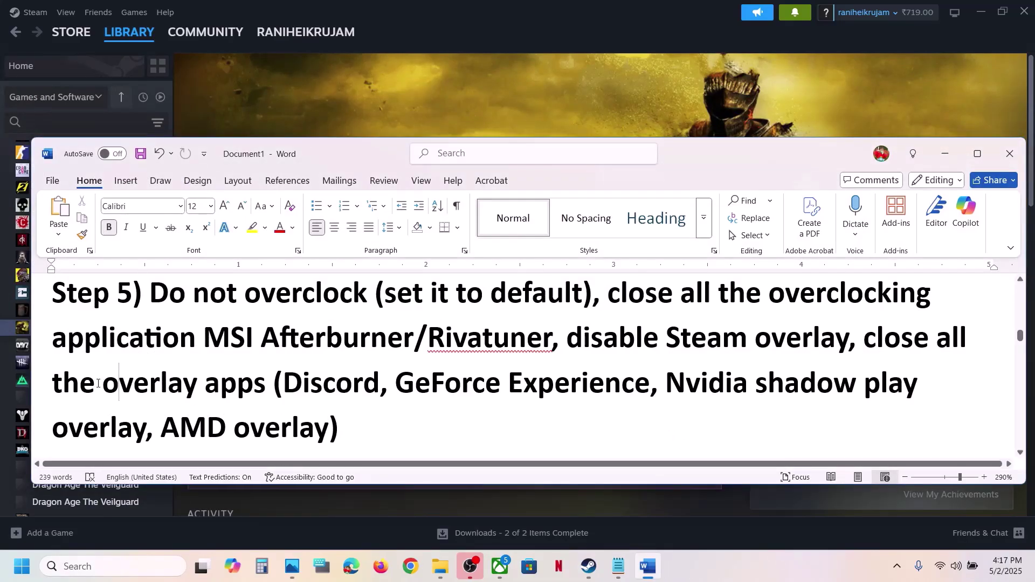
{"action": "left_click_drag", "start_coordinate": [54, 384], "coordinate": [272, 384]}
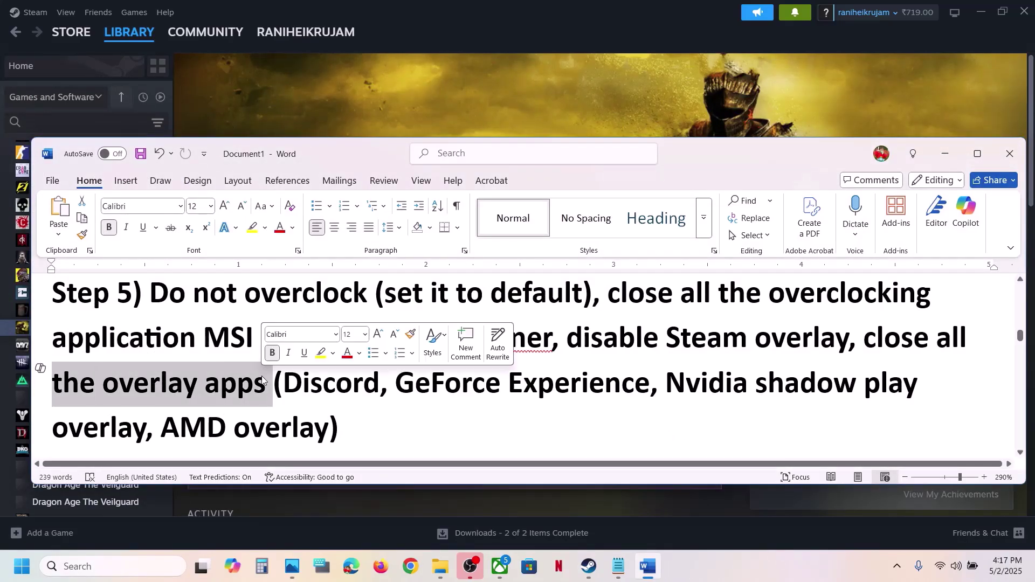
{"action": "left_click", "coordinate": [428, 448]}
Step: Read Step 6 on a clean graphics driver installation, highlighting its text and the AMD support link
{"action": "scroll", "coordinate": [428, 448], "scroll_direction": "down", "scroll_amount": 5}
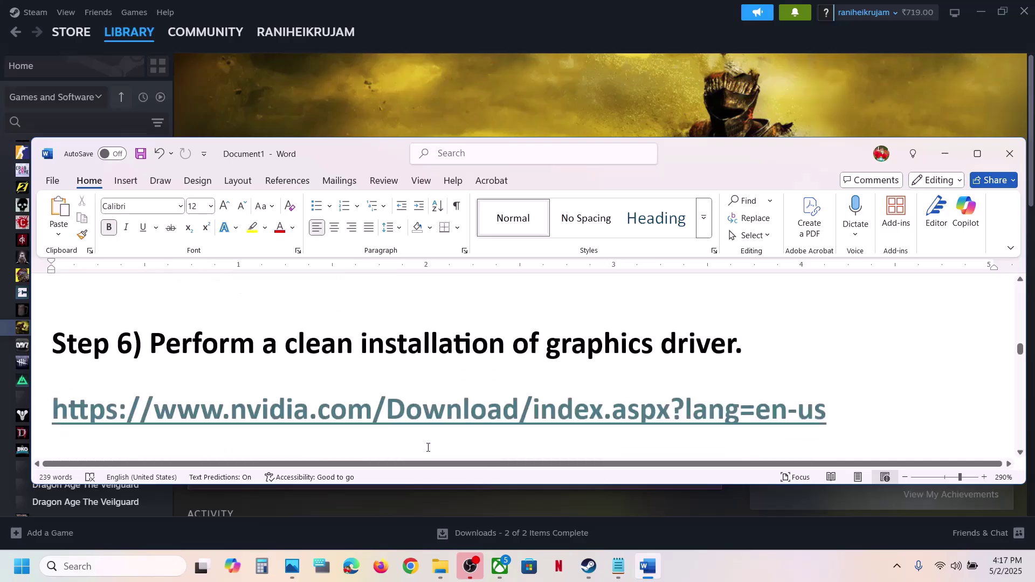
{"action": "left_click", "coordinate": [755, 327], "text": "shift"}
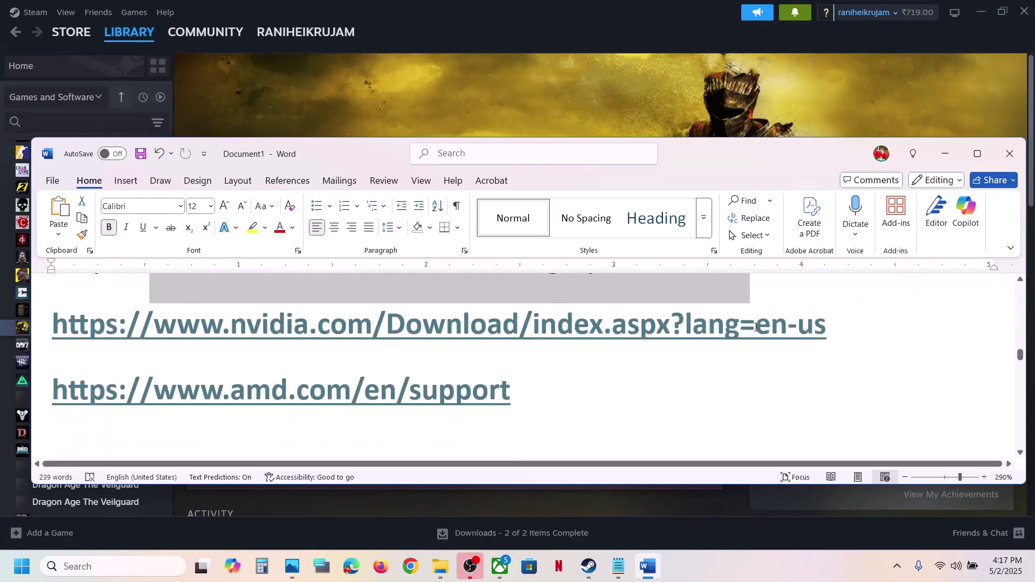
{"action": "scroll", "coordinate": [756, 328], "scroll_direction": "down", "scroll_amount": 3}
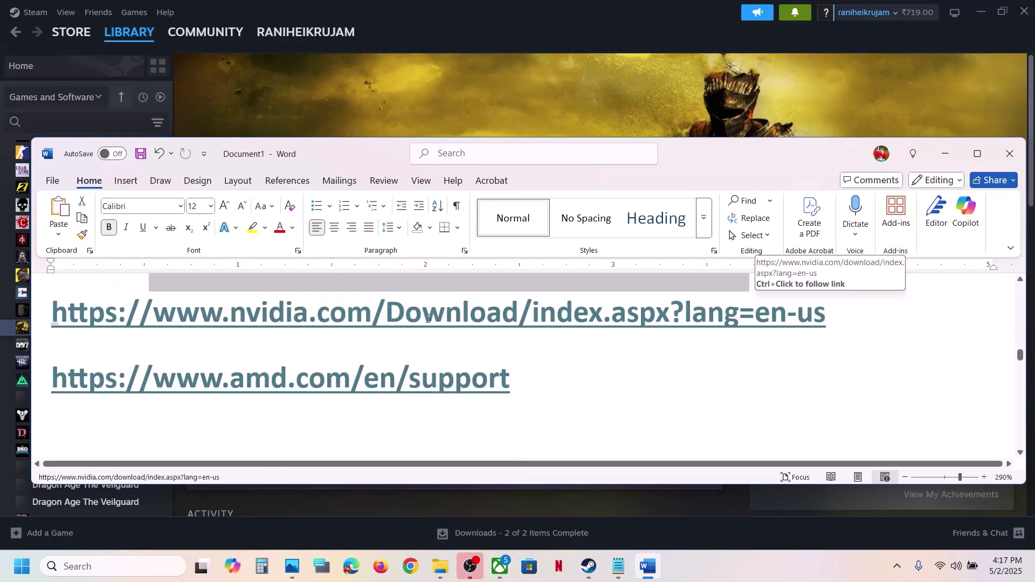
{"action": "left_click_drag", "start_coordinate": [427, 319], "coordinate": [234, 368]}
{"action": "triple_click", "coordinate": [187, 383]}
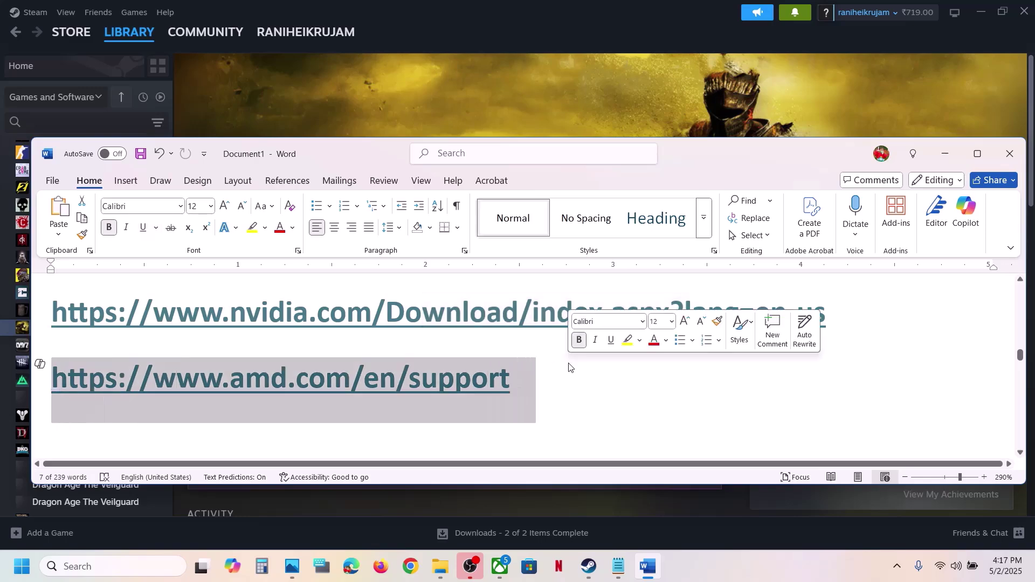
{"action": "left_click", "coordinate": [499, 101]}
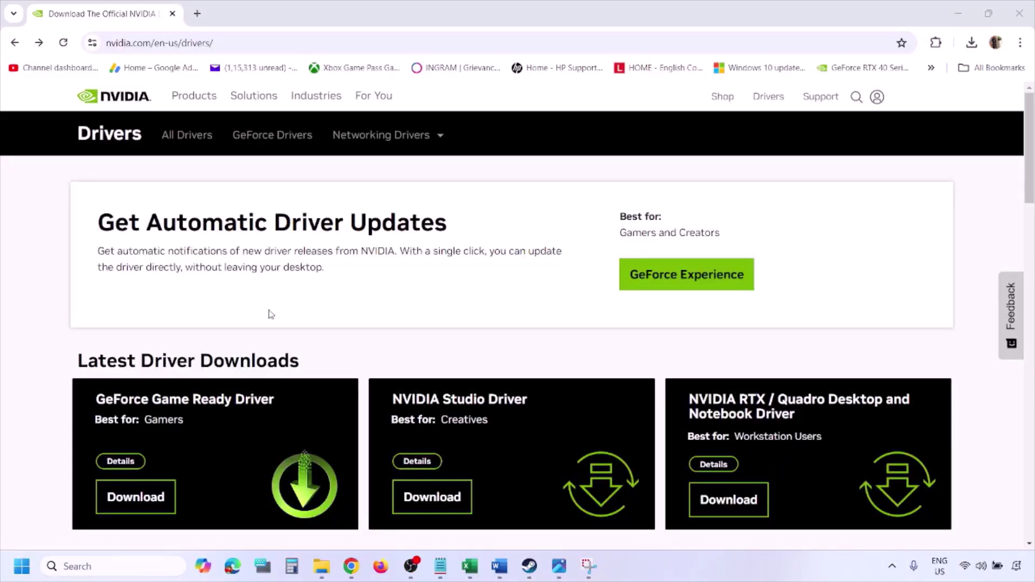
Step: On the NVIDIA drivers page in Chrome, search for GeForce RTX 3050 Laptop GPU drivers with Windows 11 and English (US)
{"action": "scroll", "coordinate": [253, 345], "scroll_direction": "down", "scroll_amount": 8}
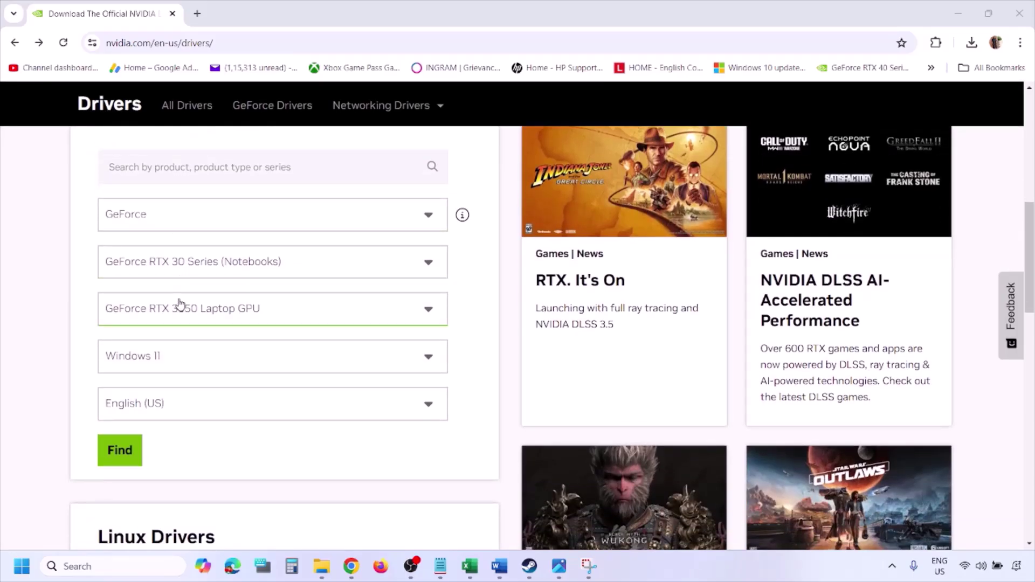
{"action": "left_click", "coordinate": [171, 361]}
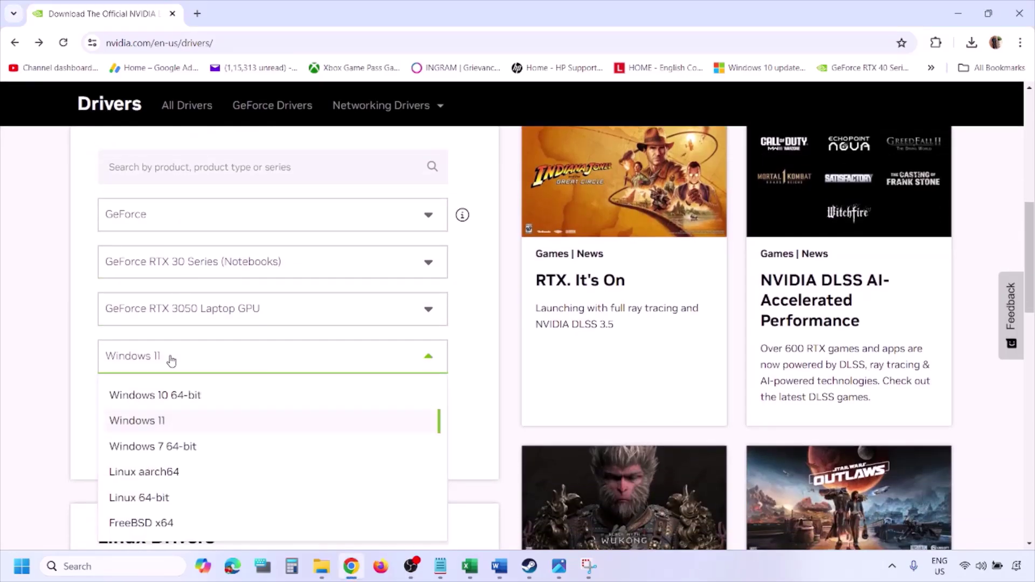
{"action": "left_click", "coordinate": [151, 420]}
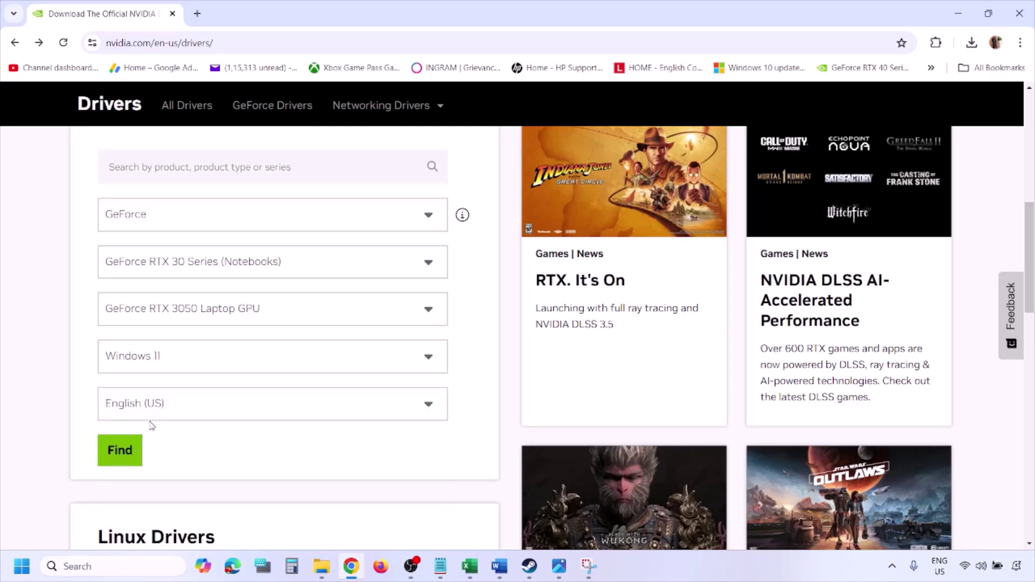
{"action": "left_click", "coordinate": [121, 450]}
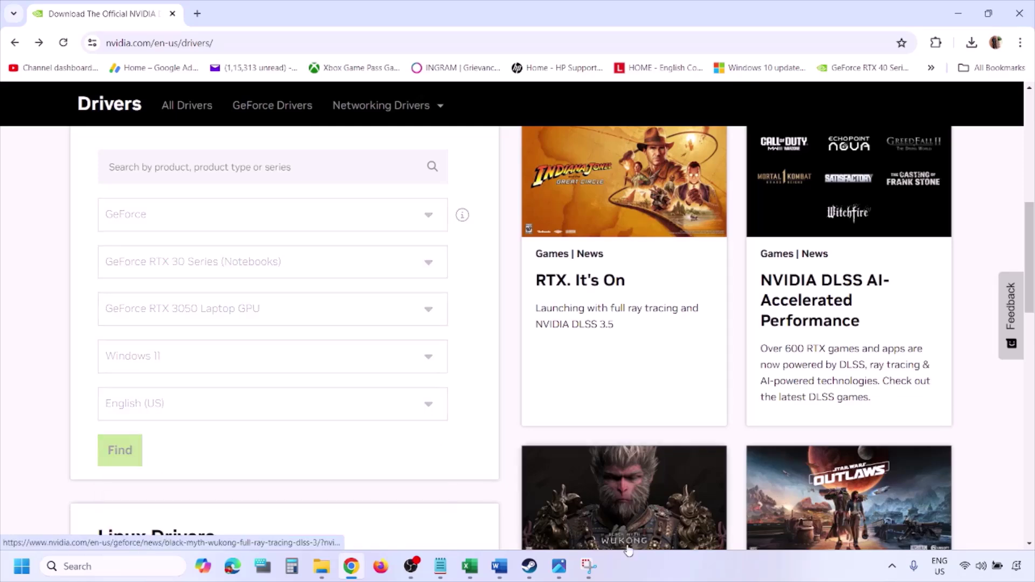
Step: In Photos, view images 1.png to 5.png showing the driver download, the Custom (Advanced) option and the clean installation setting
{"action": "left_click", "coordinate": [560, 566]}
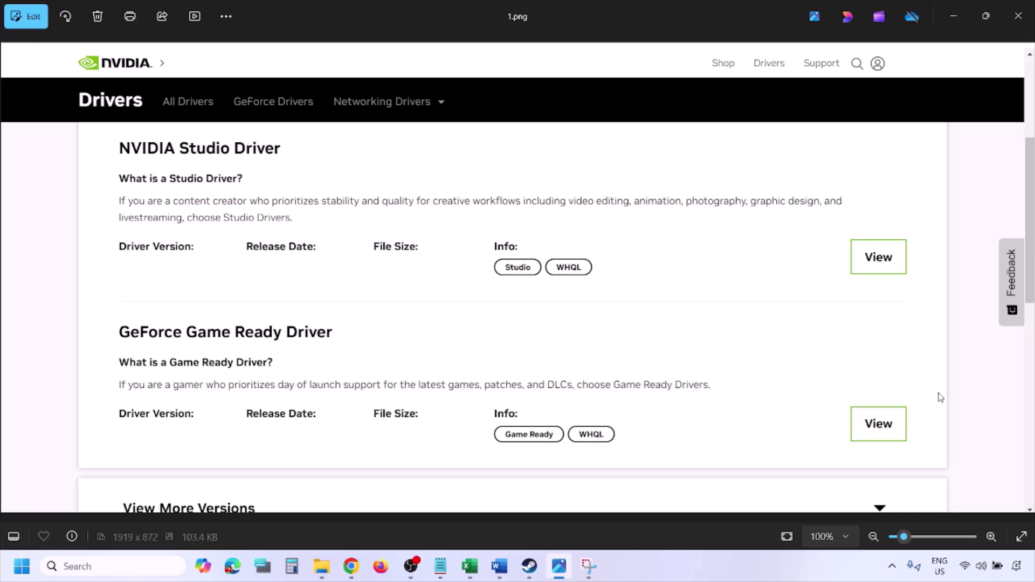
{"action": "key", "text": "Right"}
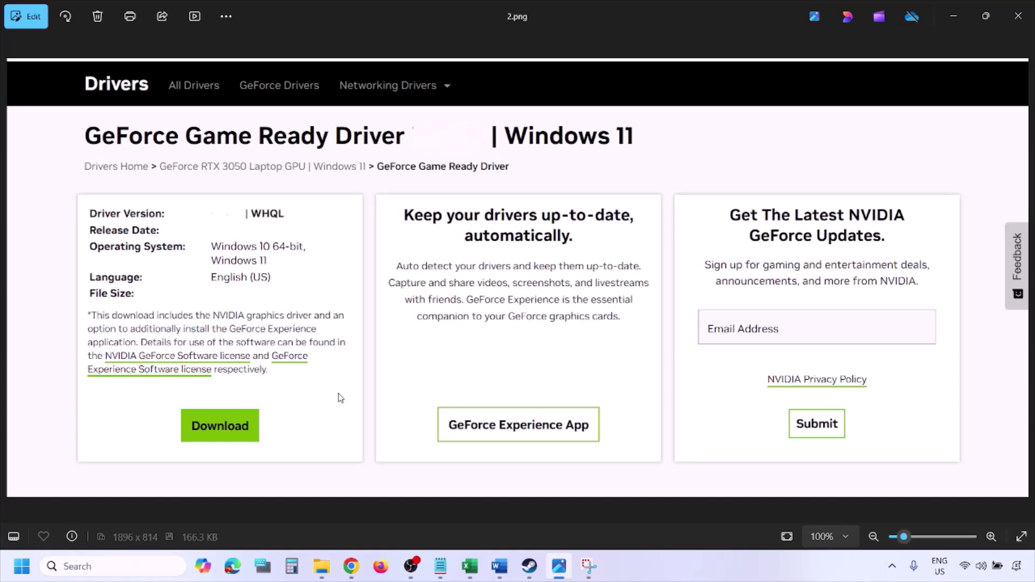
{"action": "key", "text": "Right"}
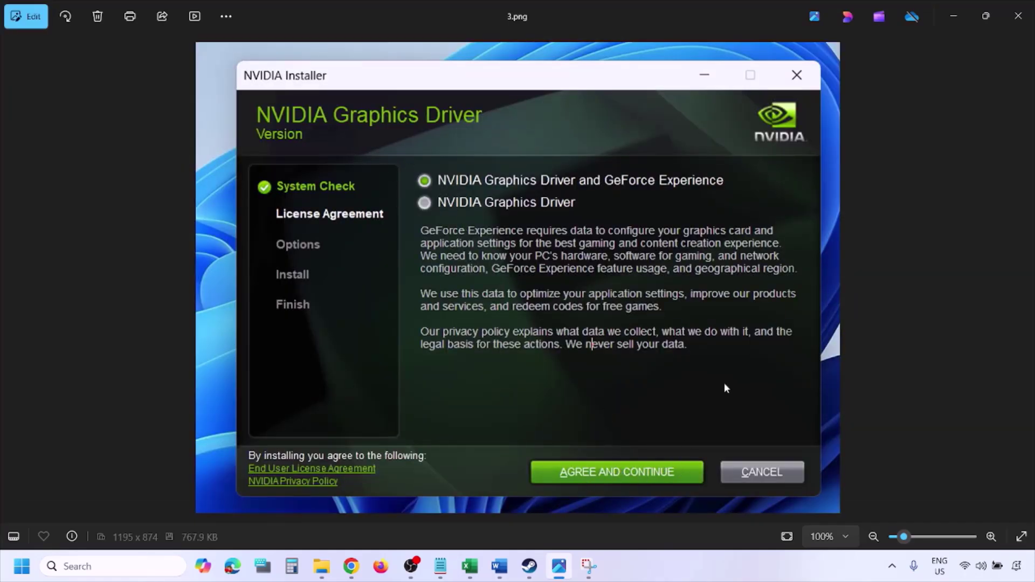
{"action": "key", "text": "Right"}
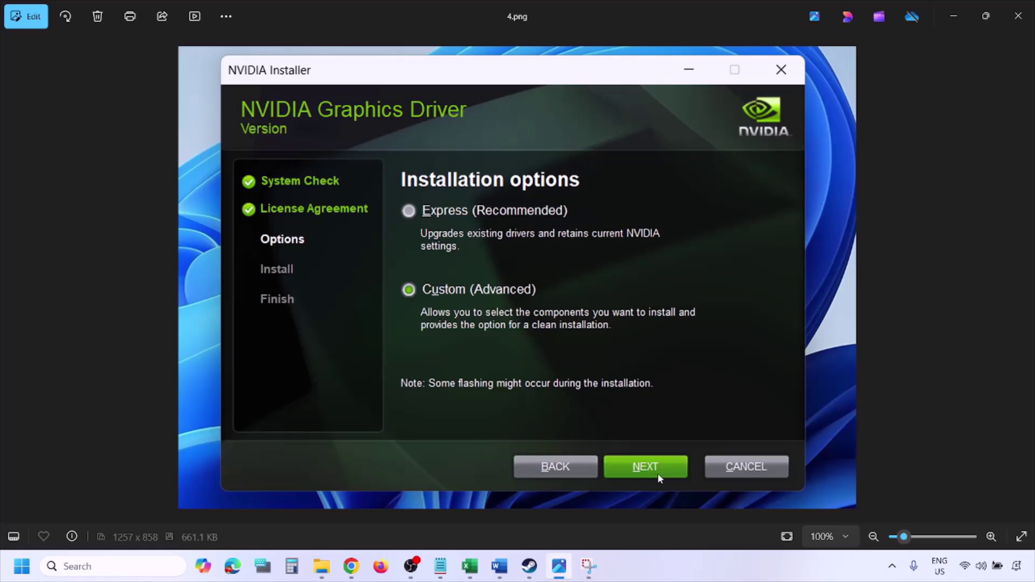
{"action": "key", "text": "Right"}
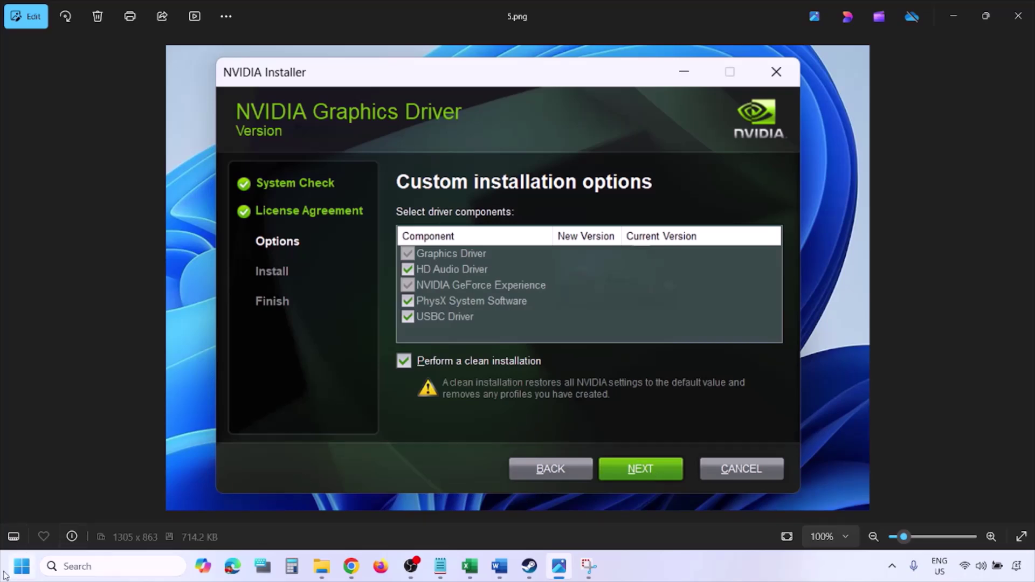
Step: Show the Windows power options containing Restart, without choosing one
{"action": "left_click", "coordinate": [21, 566]}
{"action": "left_click", "coordinate": [392, 520]}
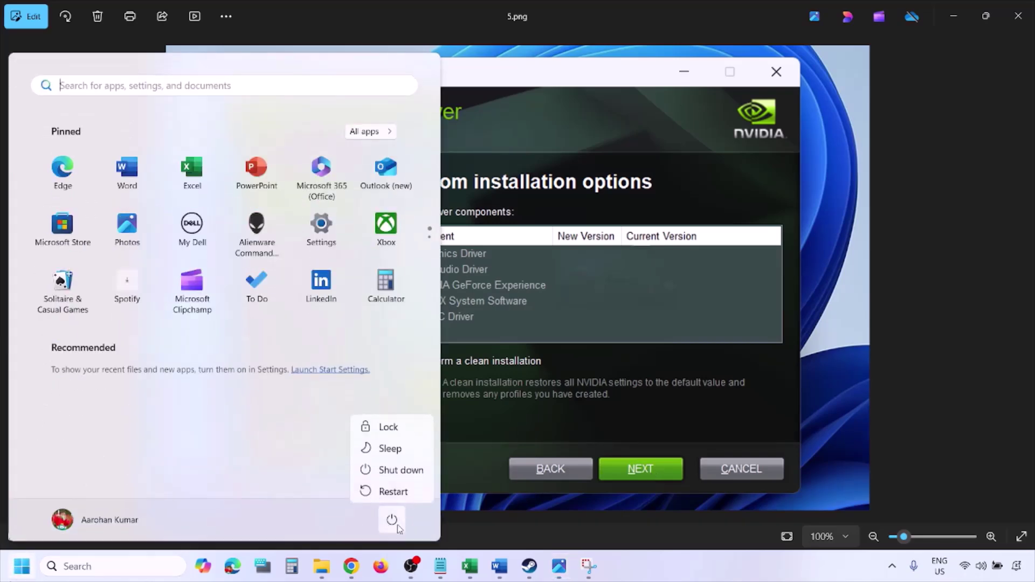
{"action": "left_click", "coordinate": [705, 579]}
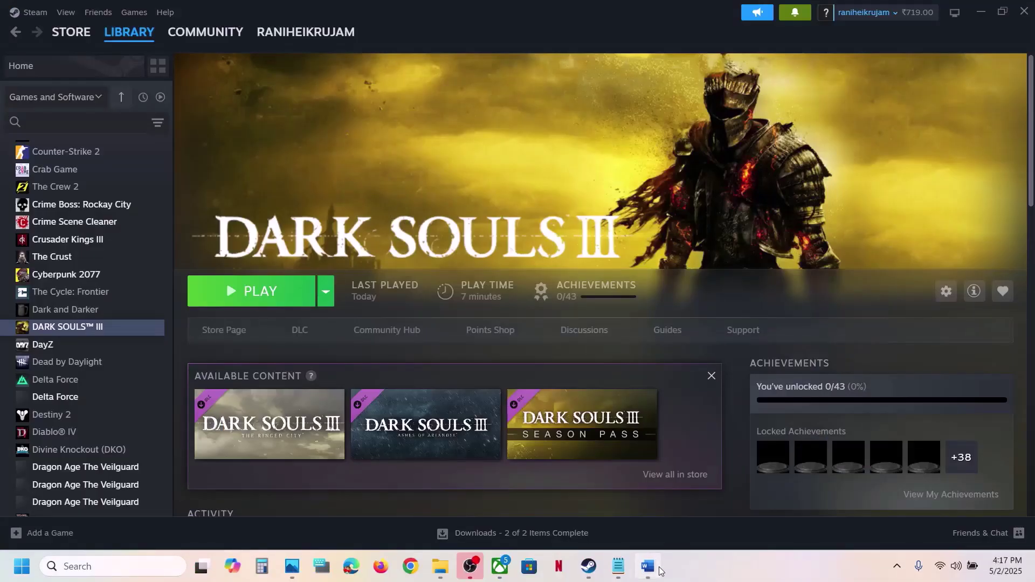
Step: Return to the Word document, read Step 7 on running the game on the dedicated graphics card, and leave the document
{"action": "left_click", "coordinate": [660, 564]}
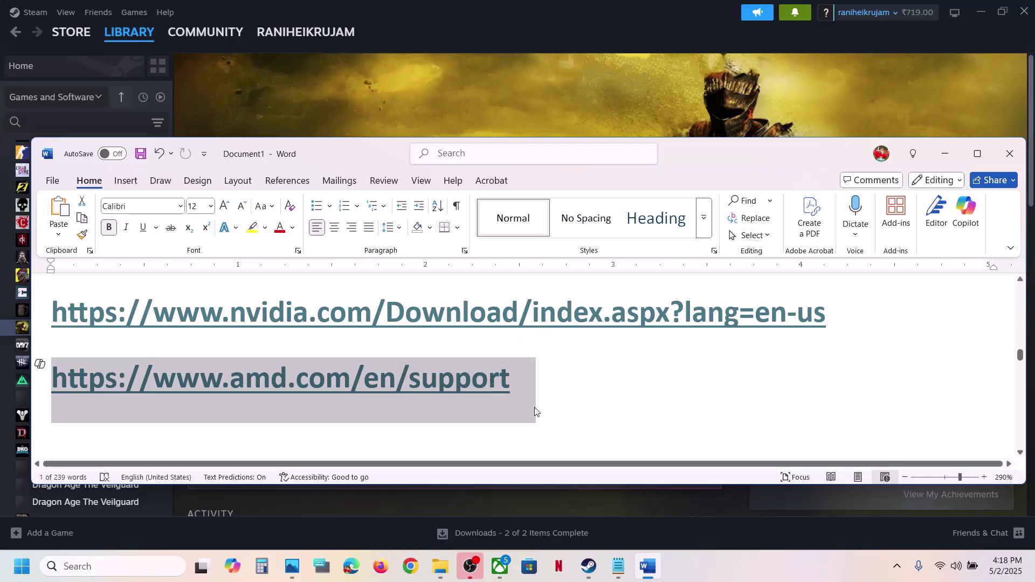
{"action": "scroll", "coordinate": [515, 380], "scroll_direction": "down", "scroll_amount": 3}
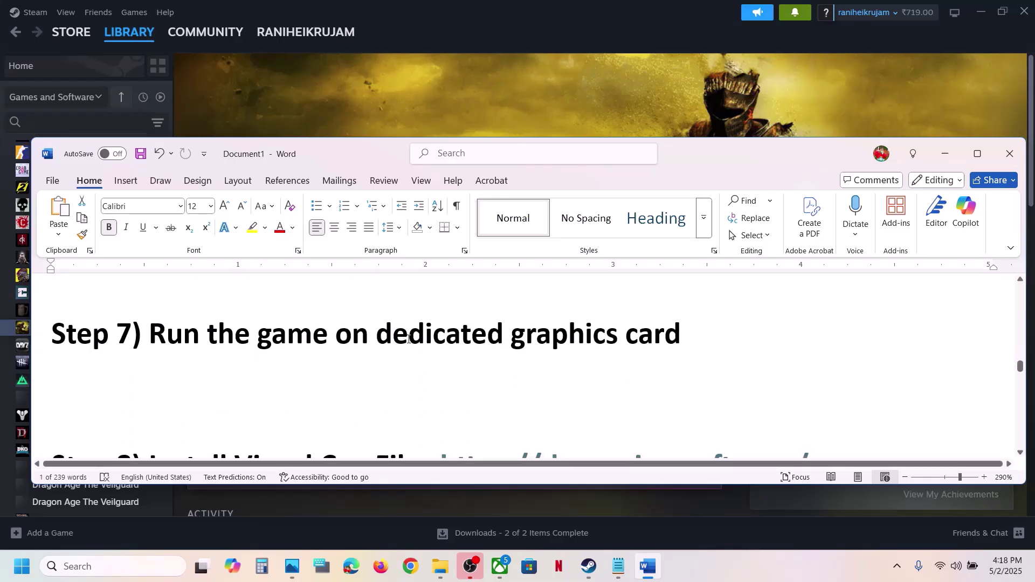
{"action": "double_click", "coordinate": [548, 341]}
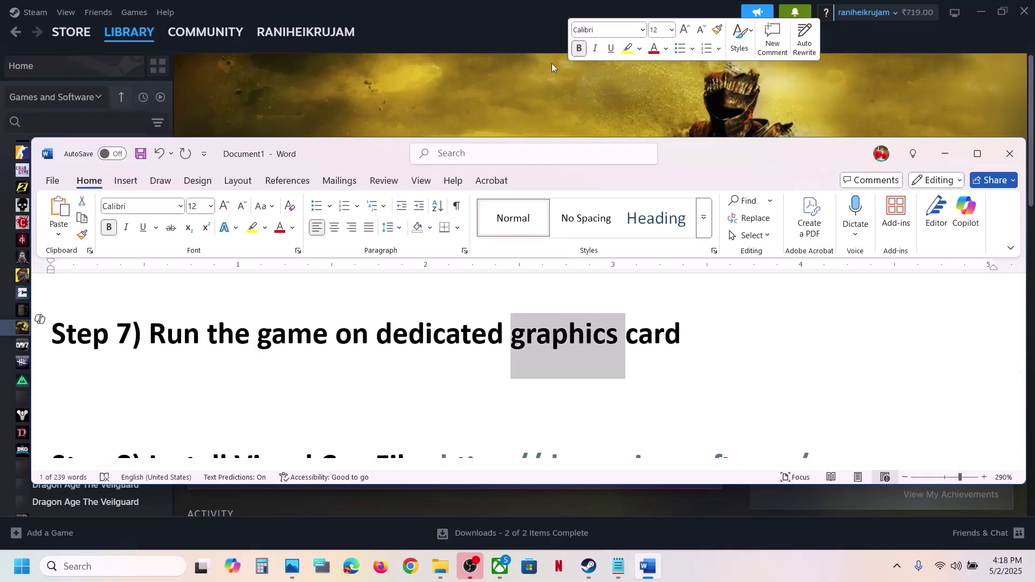
{"action": "left_click", "coordinate": [548, 84]}
Step: Search Windows for "graphics settings", open the Graphics settings page, and start adding a desktop app
{"action": "left_click", "coordinate": [109, 567]}
{"action": "type", "text": "graphics settings"}
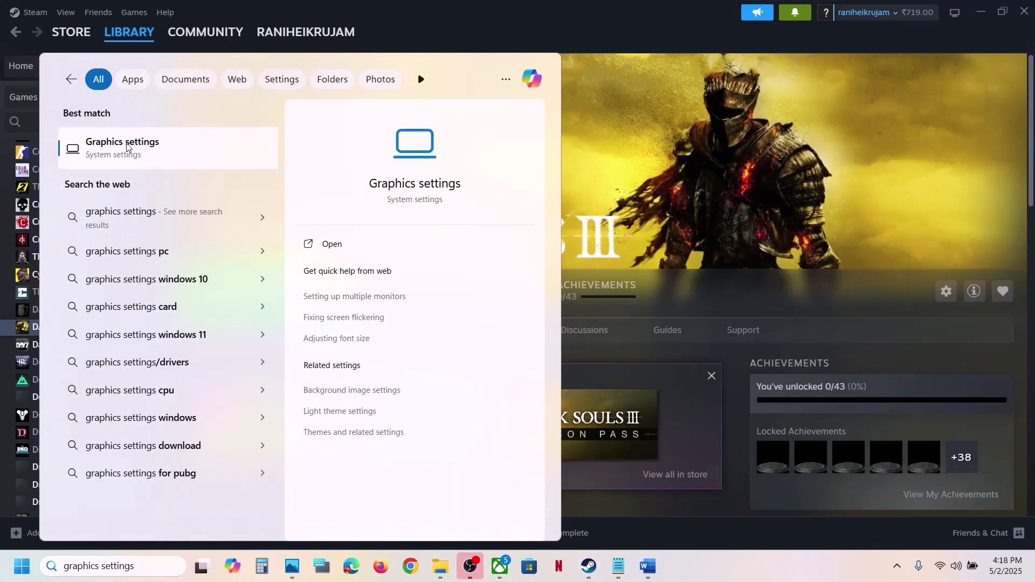
{"action": "left_click", "coordinate": [419, 155]}
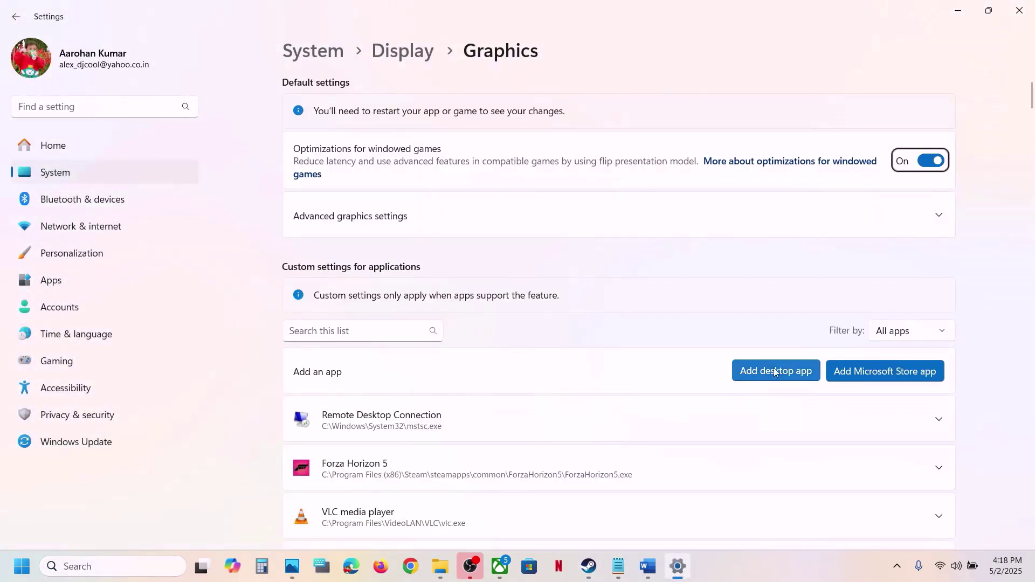
{"action": "left_click", "coordinate": [760, 380]}
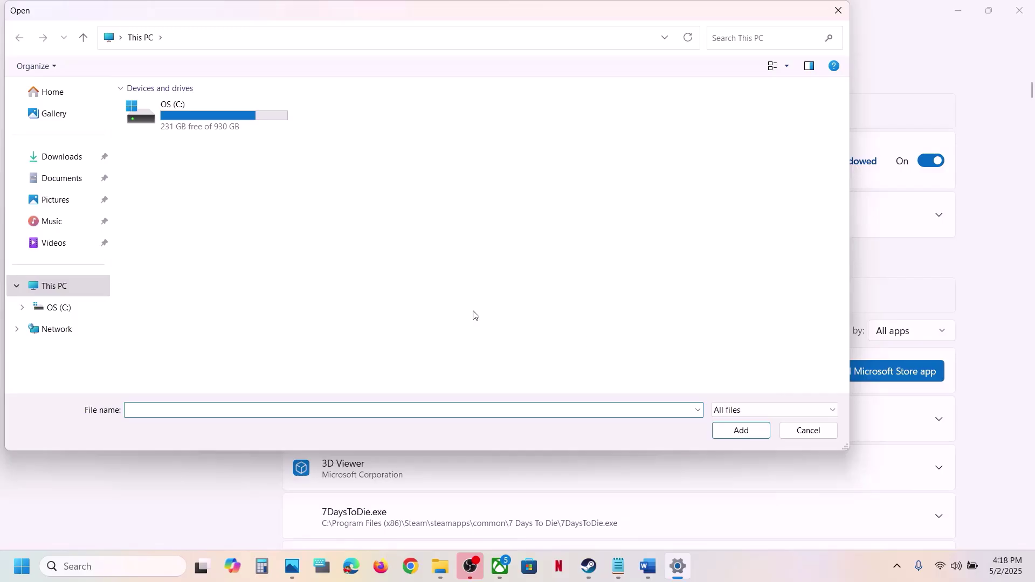
Step: Browse to the C:\Program Files (x86)\Steam\steamapps\common folder for the desktop app being added
{"action": "double_click", "coordinate": [198, 115]}
{"action": "scroll", "coordinate": [293, 233], "scroll_direction": "down", "scroll_amount": 4}
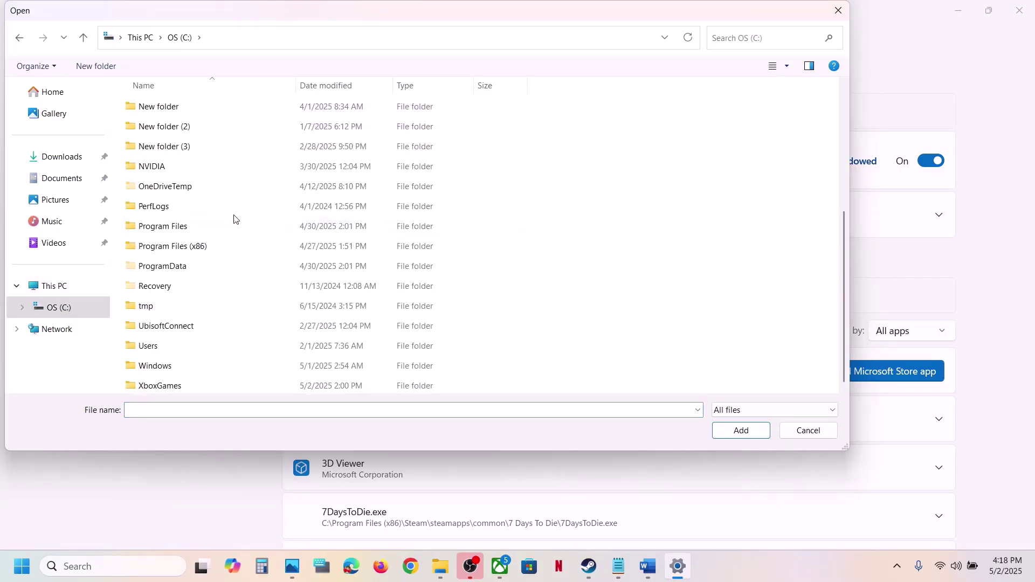
{"action": "double_click", "coordinate": [195, 246]}
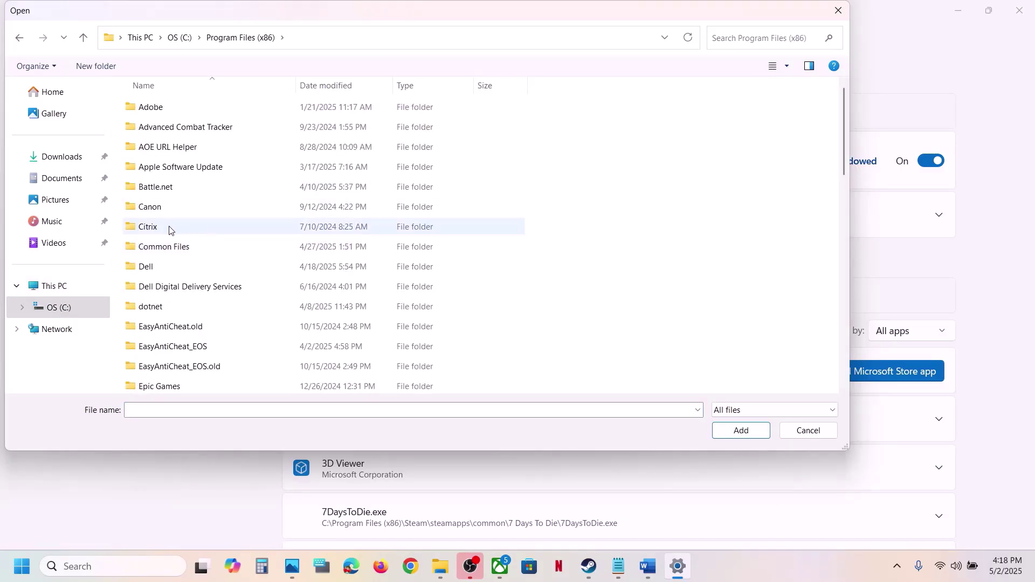
{"action": "scroll", "coordinate": [169, 228], "scroll_direction": "down", "scroll_amount": 10}
{"action": "double_click", "coordinate": [150, 143]}
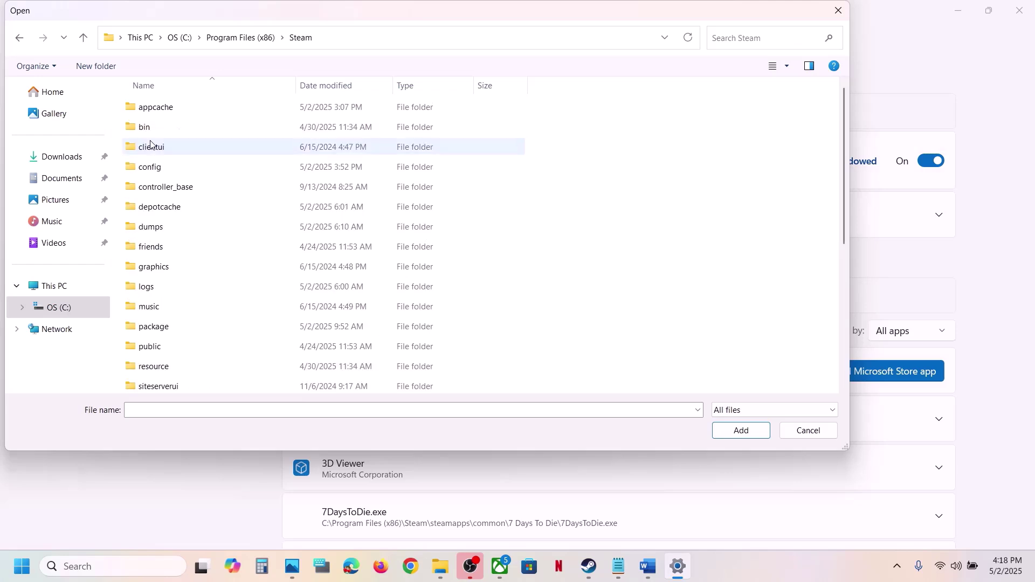
{"action": "scroll", "coordinate": [156, 183], "scroll_direction": "down", "scroll_amount": 5}
{"action": "left_click", "coordinate": [151, 165]}
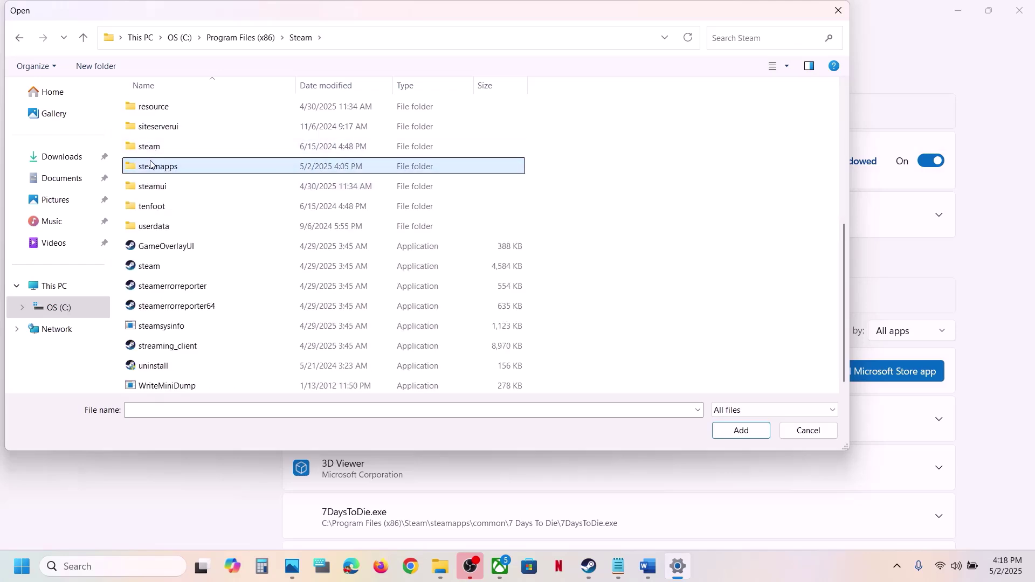
{"action": "double_click", "coordinate": [151, 164]}
{"action": "double_click", "coordinate": [163, 112]}
Step: Add the DarkSoulsIII application from the DARK SOULS III\Game folder to the custom graphics settings
{"action": "left_click", "coordinate": [178, 110]}
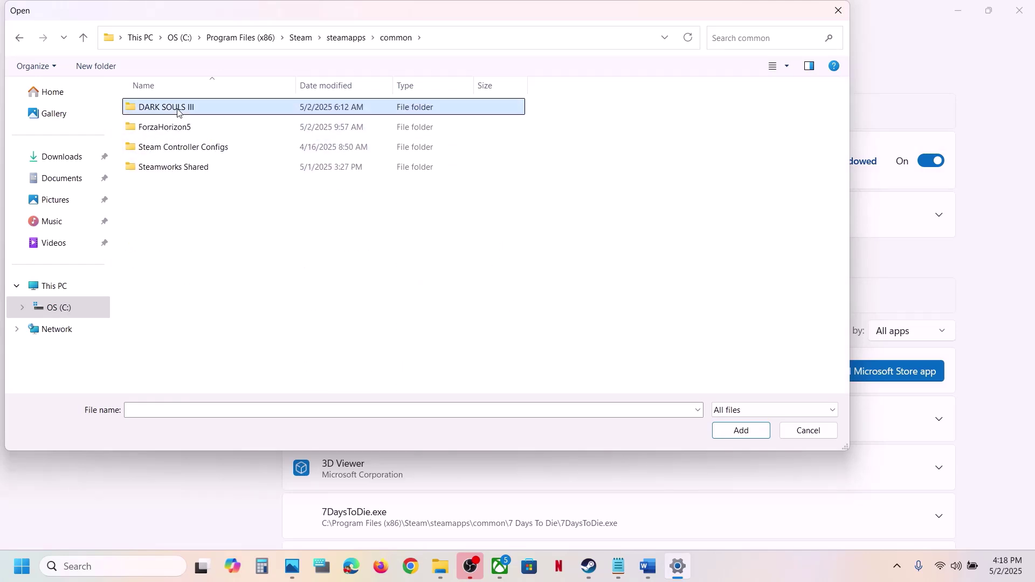
{"action": "double_click", "coordinate": [177, 110]}
{"action": "double_click", "coordinate": [180, 111]}
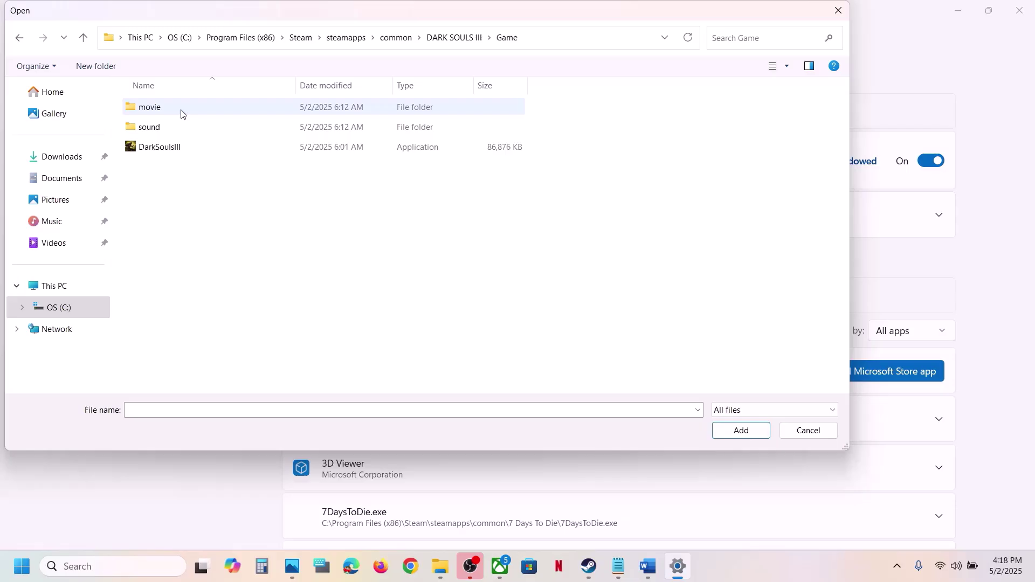
{"action": "left_click", "coordinate": [171, 146]}
{"action": "left_click", "coordinate": [722, 431]}
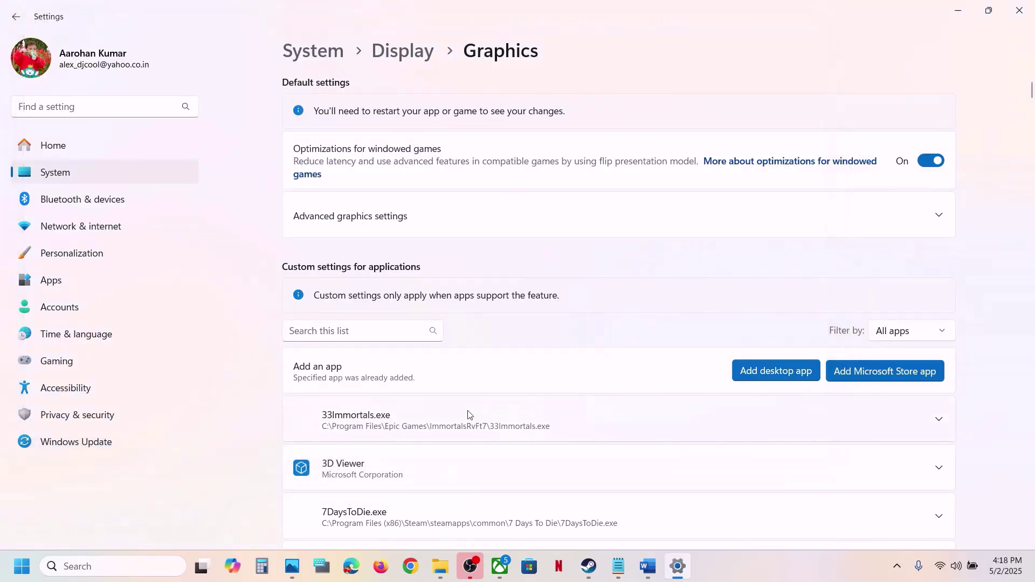
Step: Set the GPU preference of DARK SOULS III to High Performance (NVIDIA GeForce RTX 3050 Laptop GPU) and close Settings
{"action": "scroll", "coordinate": [467, 415], "scroll_direction": "down", "scroll_amount": 20}
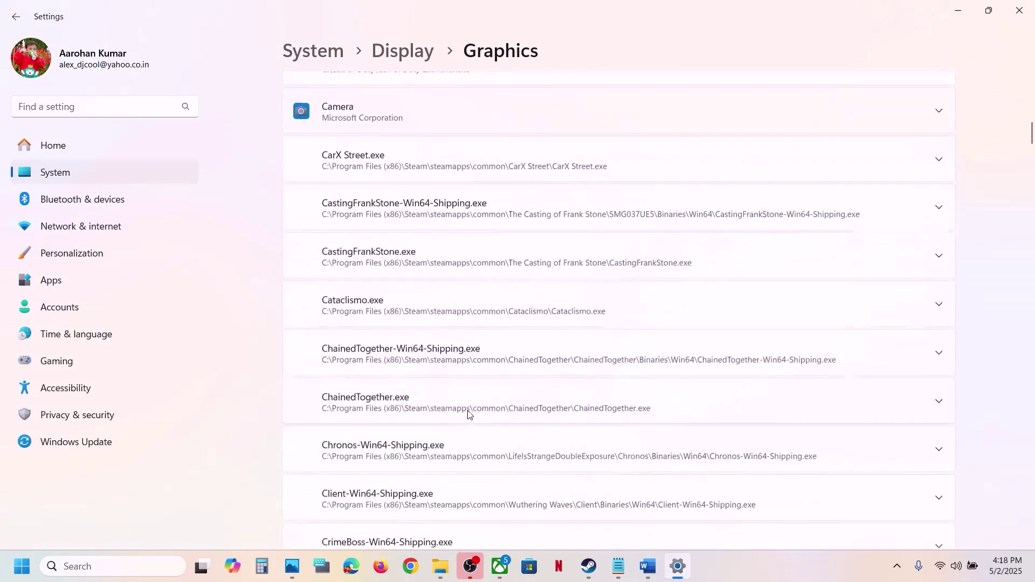
{"action": "scroll", "coordinate": [468, 415], "scroll_direction": "down", "scroll_amount": 7}
{"action": "left_click", "coordinate": [506, 346]}
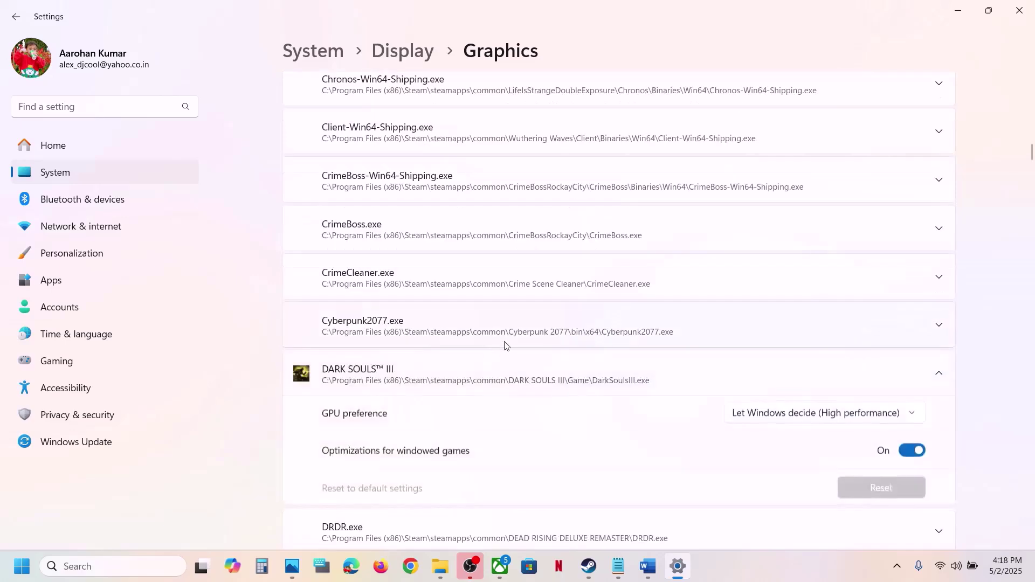
{"action": "scroll", "coordinate": [505, 345], "scroll_direction": "down", "scroll_amount": 5}
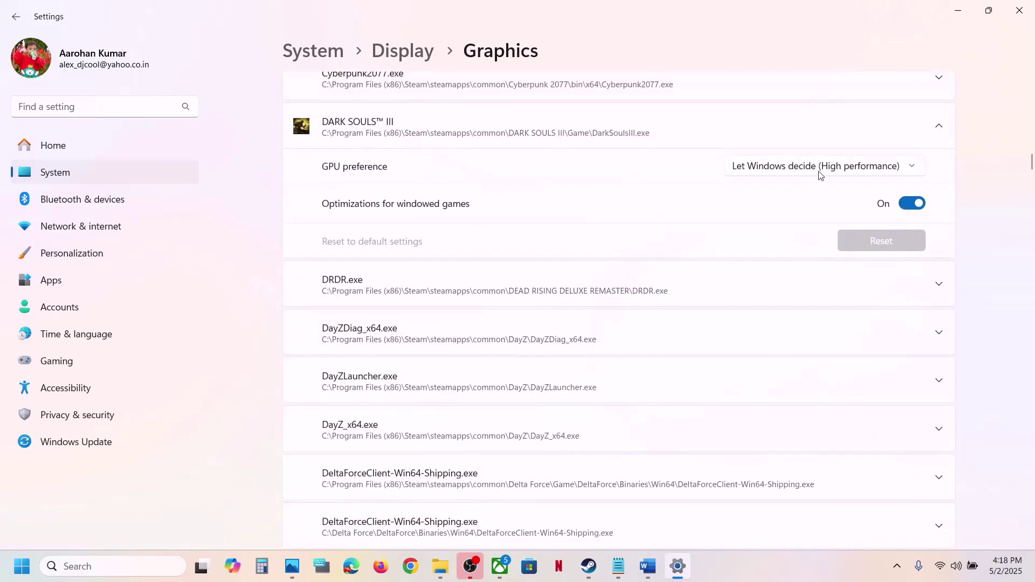
{"action": "left_click", "coordinate": [819, 172]}
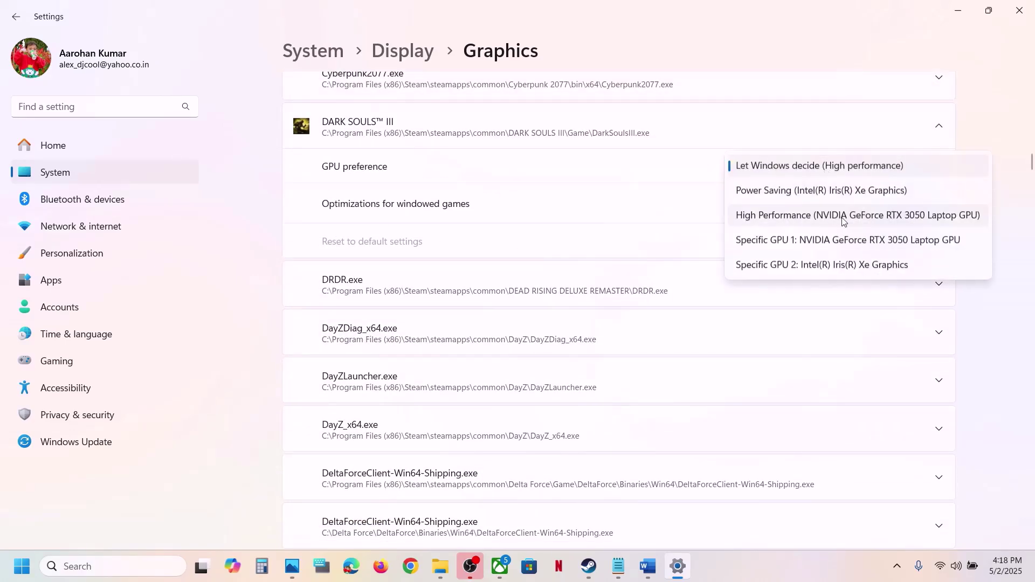
{"action": "left_click", "coordinate": [858, 215]}
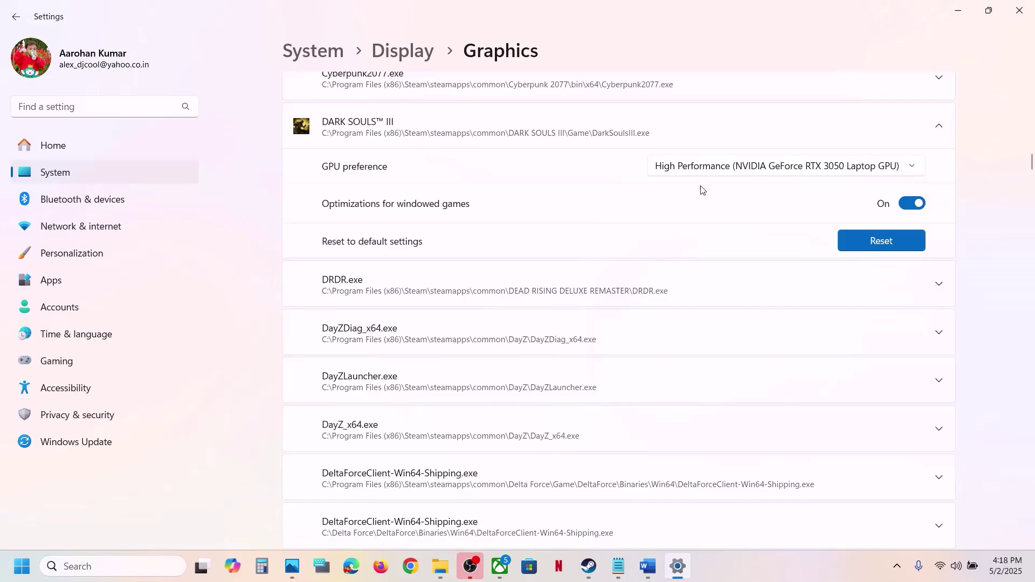
{"action": "left_click", "coordinate": [1020, 10]}
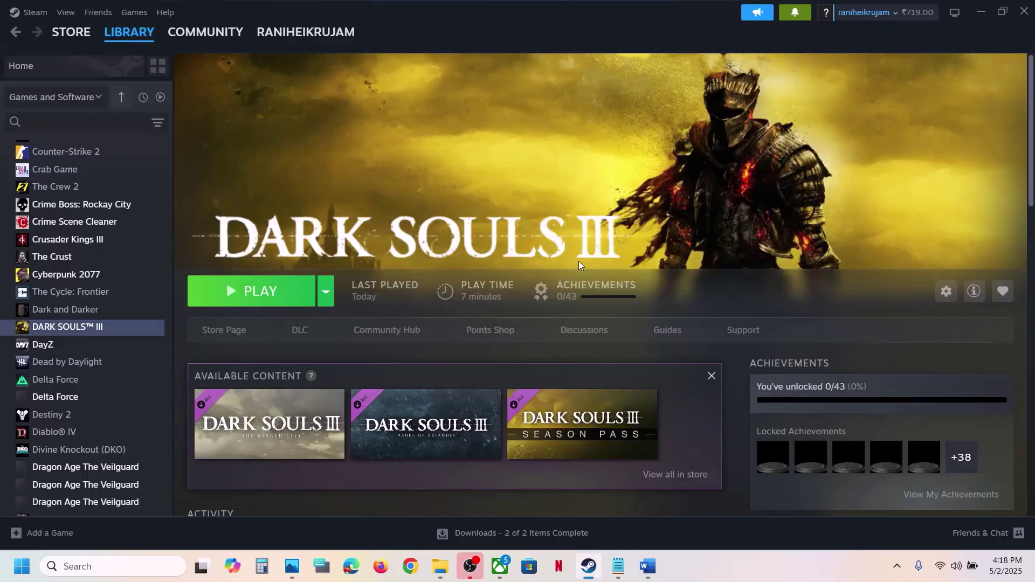
Step: Copy the Visual C++ download link from Step 8 of the Word document and leave the document
{"action": "left_click", "coordinate": [648, 566]}
{"action": "scroll", "coordinate": [420, 350], "scroll_direction": "down", "scroll_amount": 5}
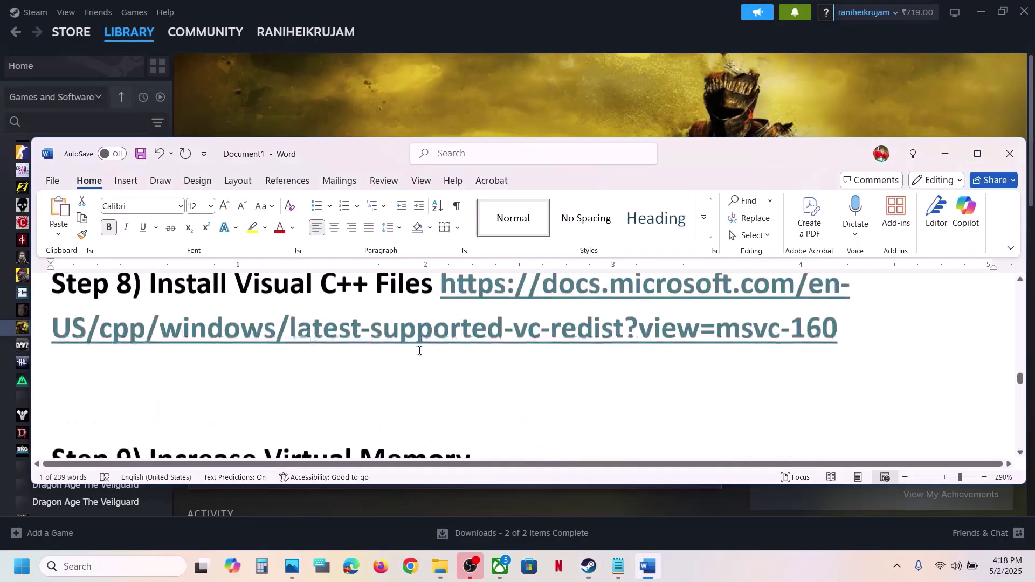
{"action": "scroll", "coordinate": [419, 351], "scroll_direction": "up", "scroll_amount": 1}
{"action": "left_click_drag", "start_coordinate": [839, 355], "coordinate": [438, 330]}
{"action": "key", "text": "ctrl+c"}
{"action": "left_click", "coordinate": [626, 94]}
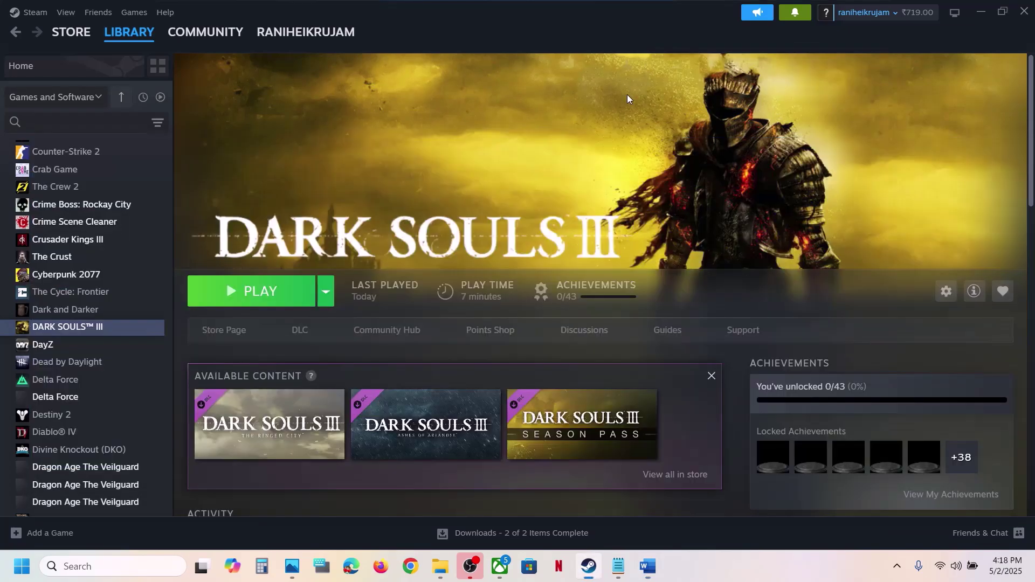
Step: Open the copied link in Chrome and go to the table of latest Visual C++ Redistributable downloads
{"action": "left_click", "coordinate": [411, 566]}
{"action": "key", "text": "ctrl+v"}
{"action": "key", "text": "Return"}
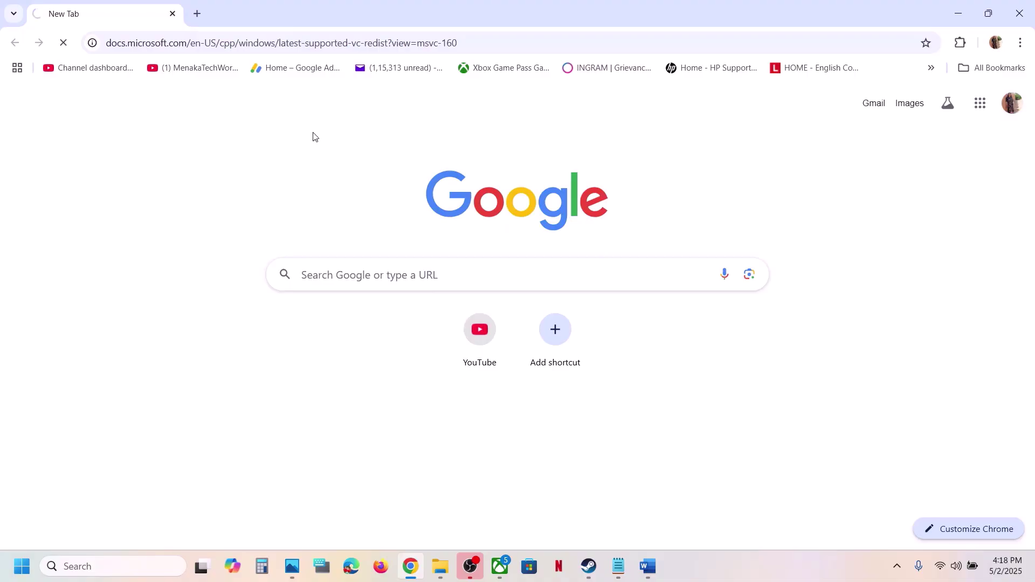
{"action": "scroll", "coordinate": [430, 335], "scroll_direction": "down", "scroll_amount": 10}
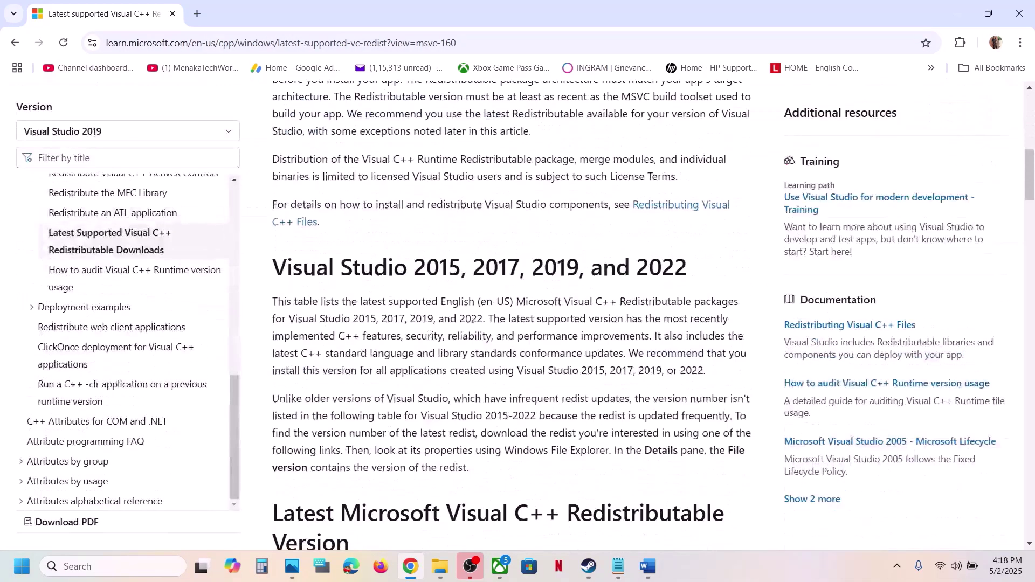
{"action": "left_click_drag", "start_coordinate": [316, 267], "coordinate": [659, 268]}
{"action": "scroll", "coordinate": [658, 276], "scroll_direction": "down", "scroll_amount": 5}
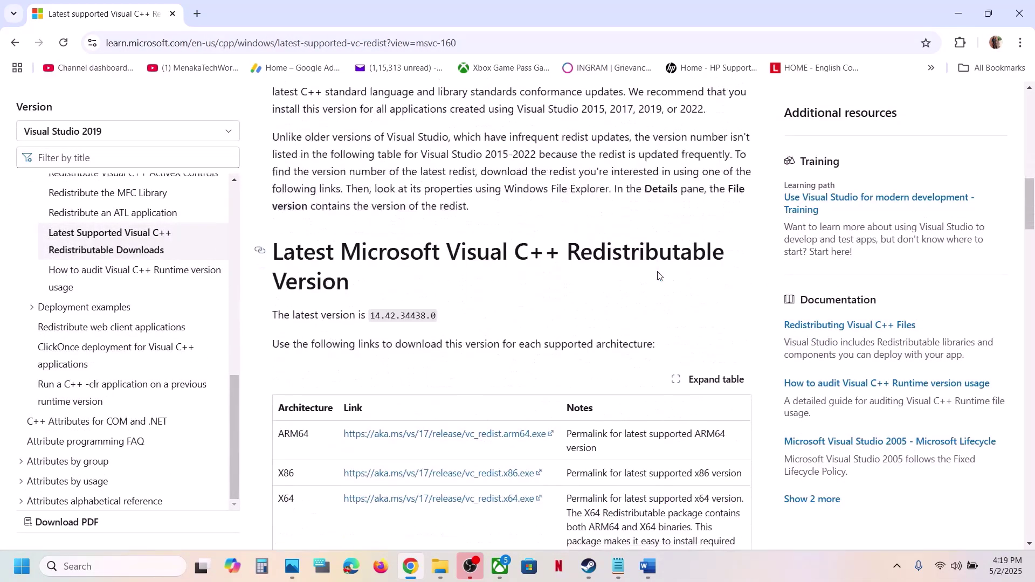
{"action": "scroll", "coordinate": [658, 276], "scroll_direction": "down", "scroll_amount": 3}
Step: Download the X86 Visual C++ Redistributable and run its setup repair
{"action": "double_click", "coordinate": [280, 315]}
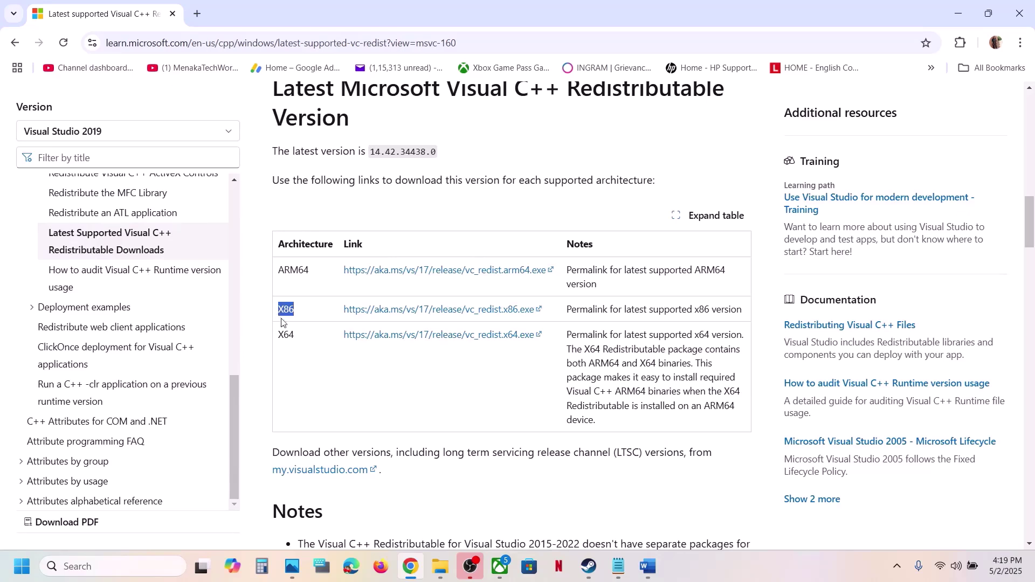
{"action": "double_click", "coordinate": [285, 330]}
{"action": "double_click", "coordinate": [284, 309]}
{"action": "left_click", "coordinate": [419, 310]}
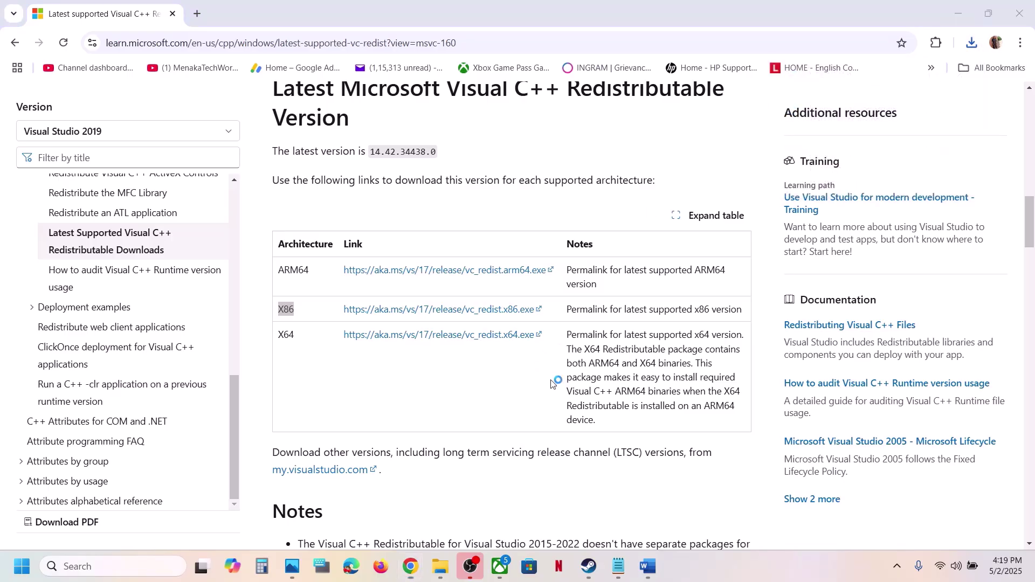
{"action": "left_click", "coordinate": [536, 358]}
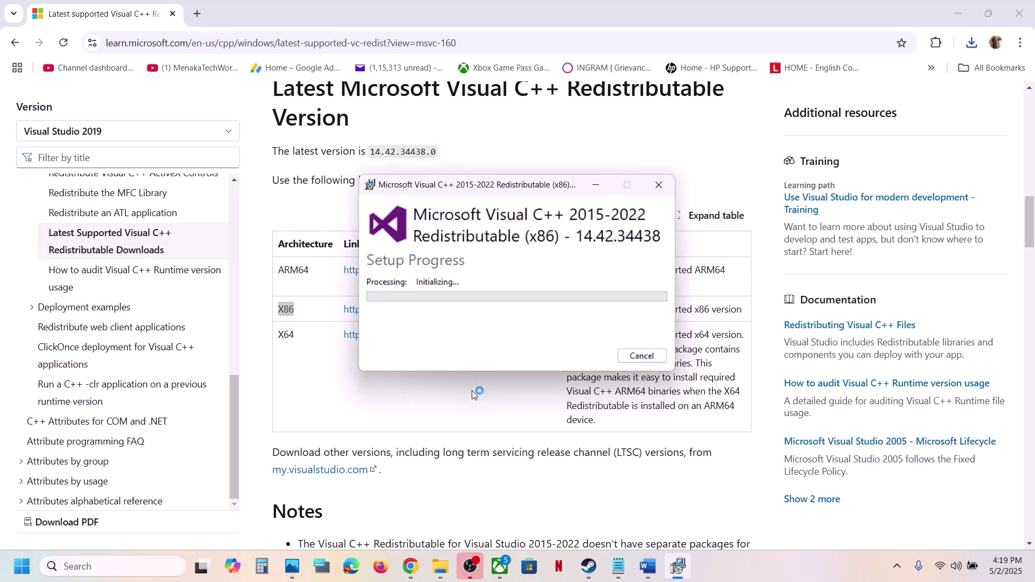
Step: Download the X64 Visual C++ Redistributable, launch VC_redist.x64.exe, and start its repair
{"action": "double_click", "coordinate": [286, 335]}
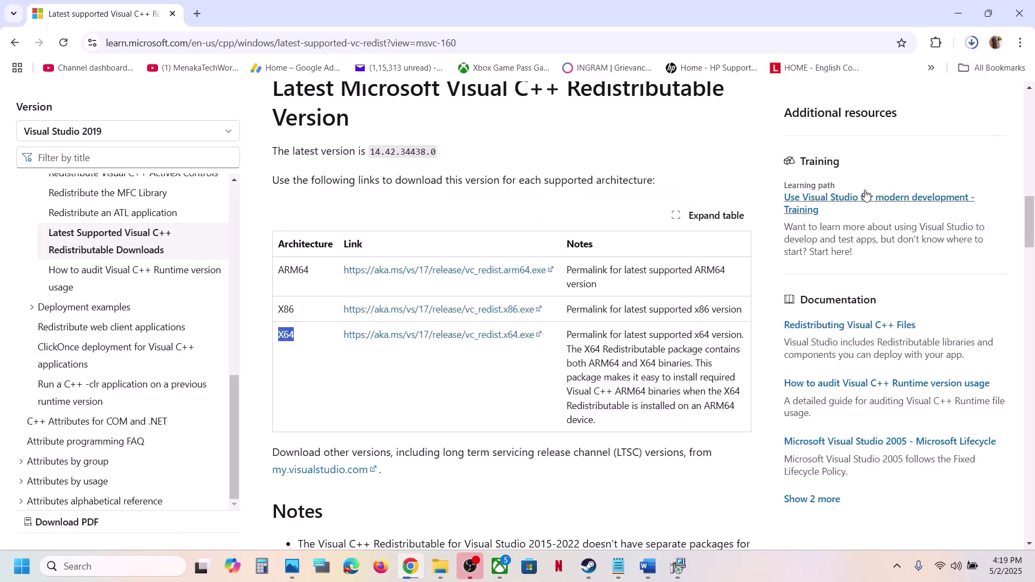
{"action": "left_click", "coordinate": [971, 43]}
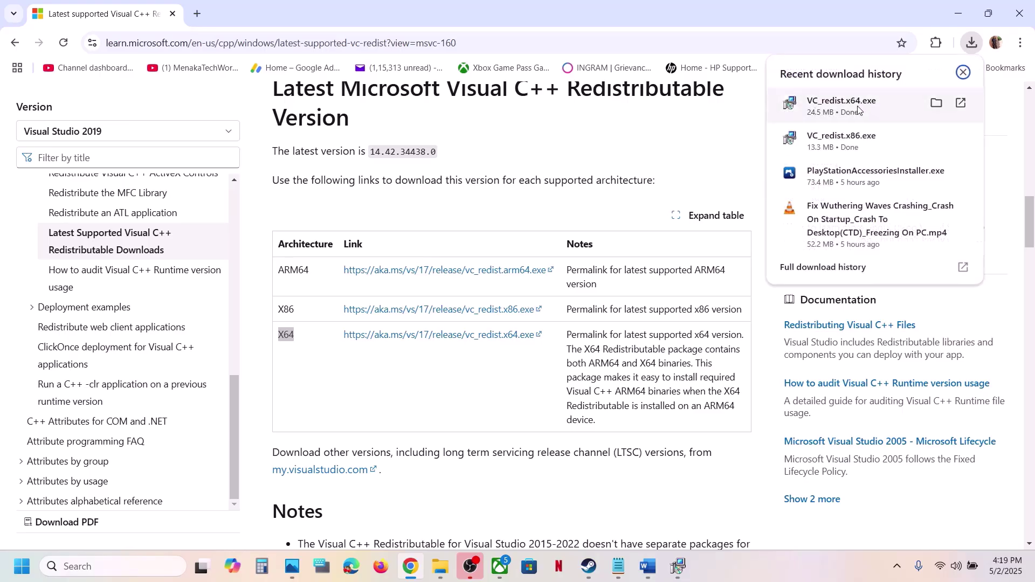
{"action": "left_click", "coordinate": [825, 103]}
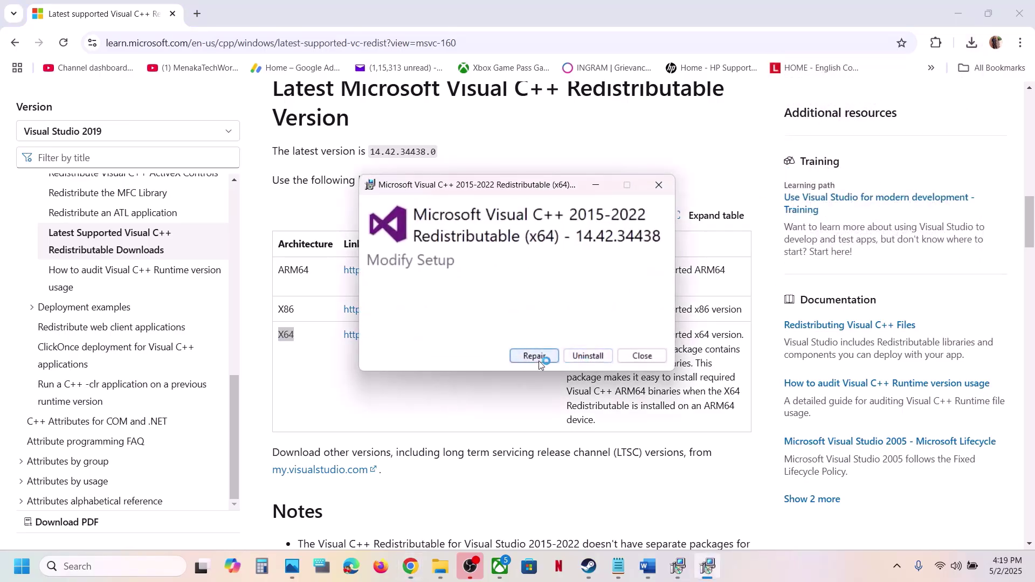
{"action": "left_click", "coordinate": [536, 359]}
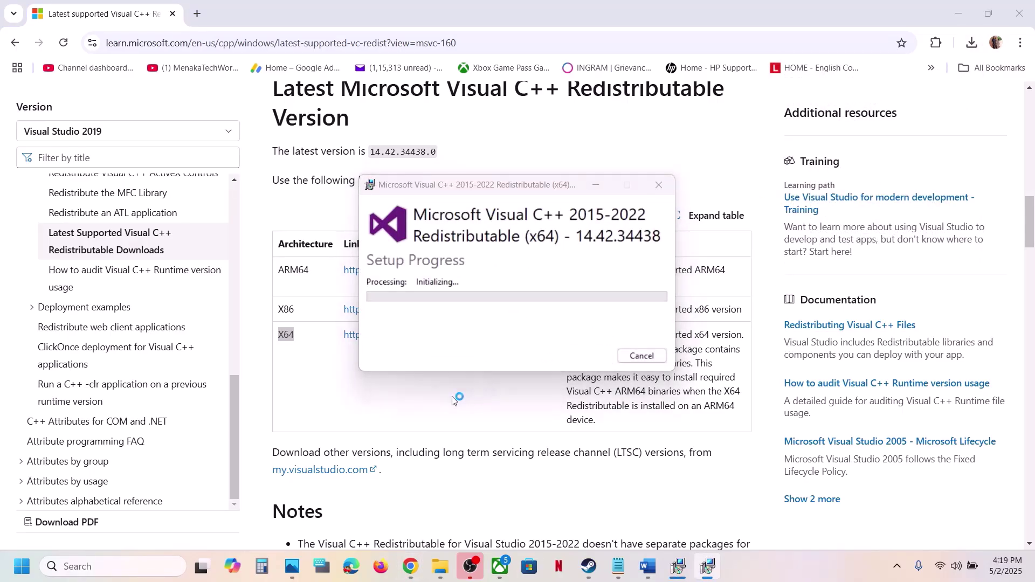
Step: Place the x86 and x64 redistributable setup windows side by side to check both installations, then return to the web page
{"action": "left_click", "coordinate": [678, 566]}
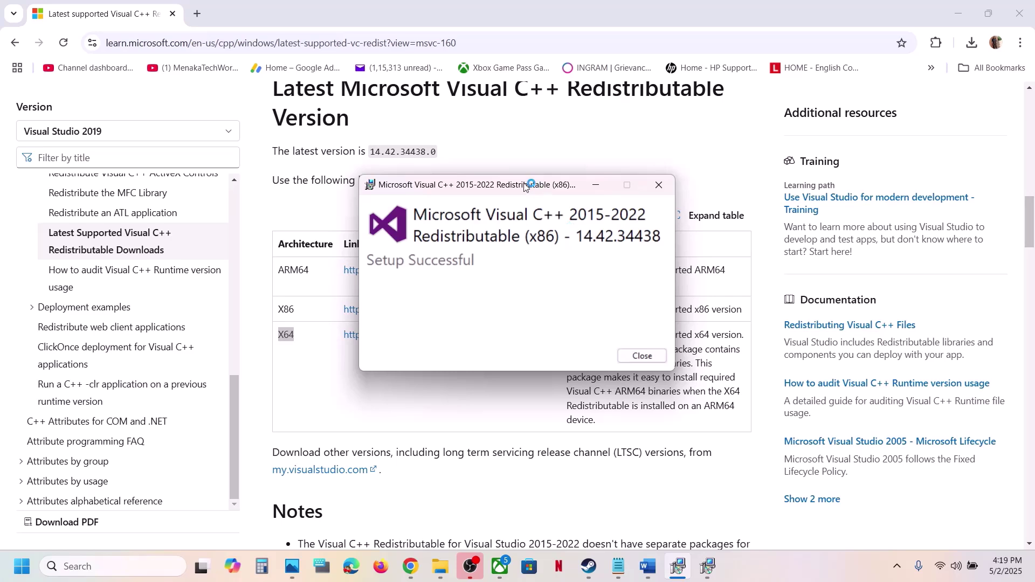
{"action": "left_click_drag", "start_coordinate": [526, 186], "coordinate": [290, 218]}
{"action": "left_click_drag", "start_coordinate": [508, 188], "coordinate": [703, 223]}
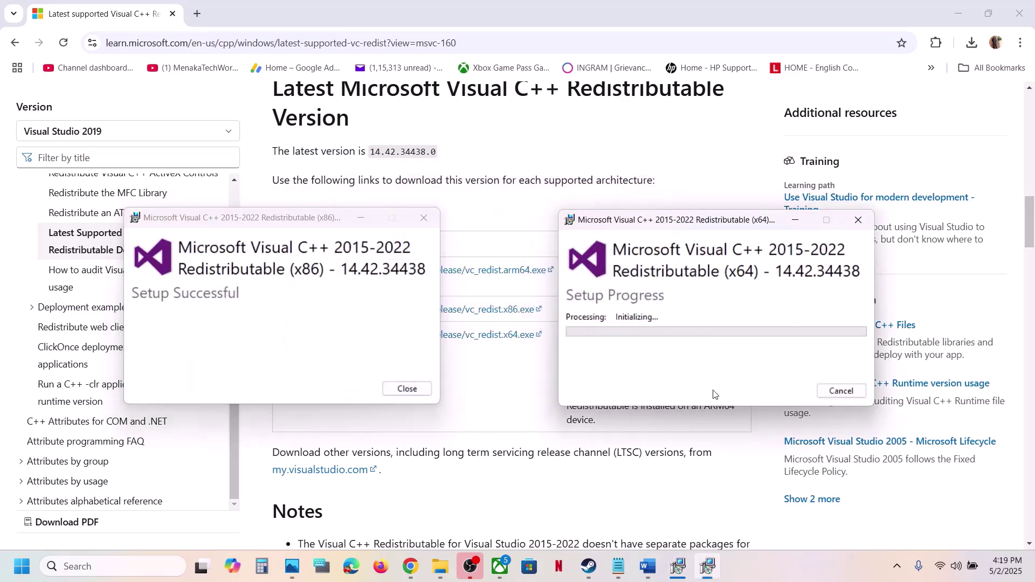
{"action": "left_click", "coordinate": [451, 496]}
Step: Show the Windows power options with Restart without choosing one, and switch to Steam
{"action": "left_click", "coordinate": [22, 567]}
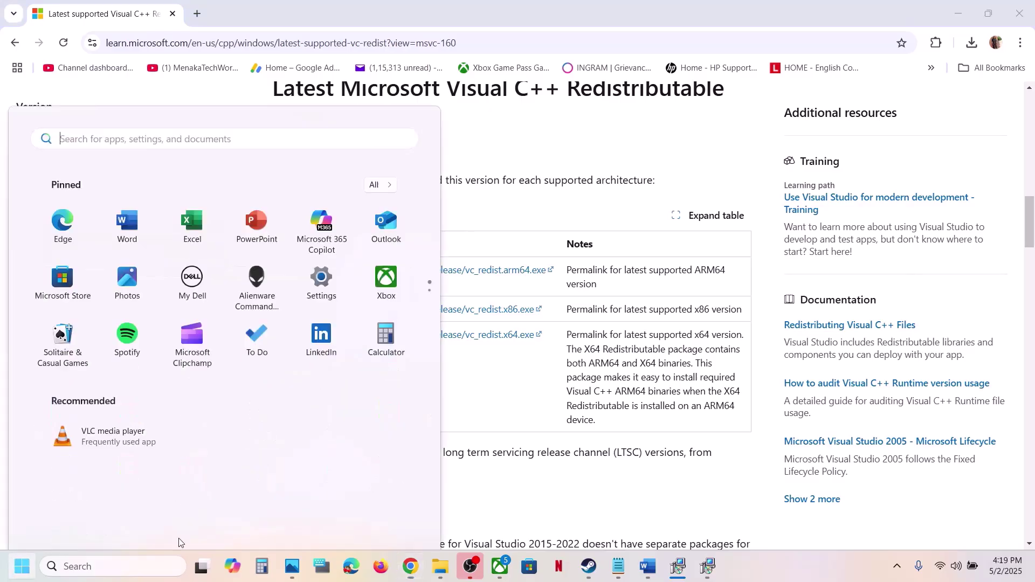
{"action": "left_click", "coordinate": [392, 519]}
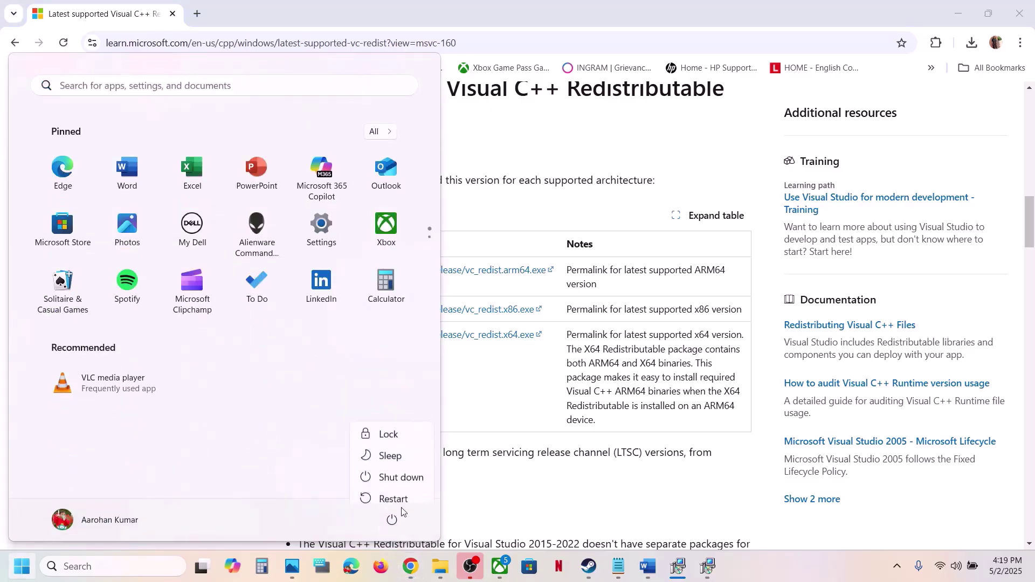
{"action": "left_click", "coordinate": [550, 497]}
{"action": "left_click", "coordinate": [593, 566]}
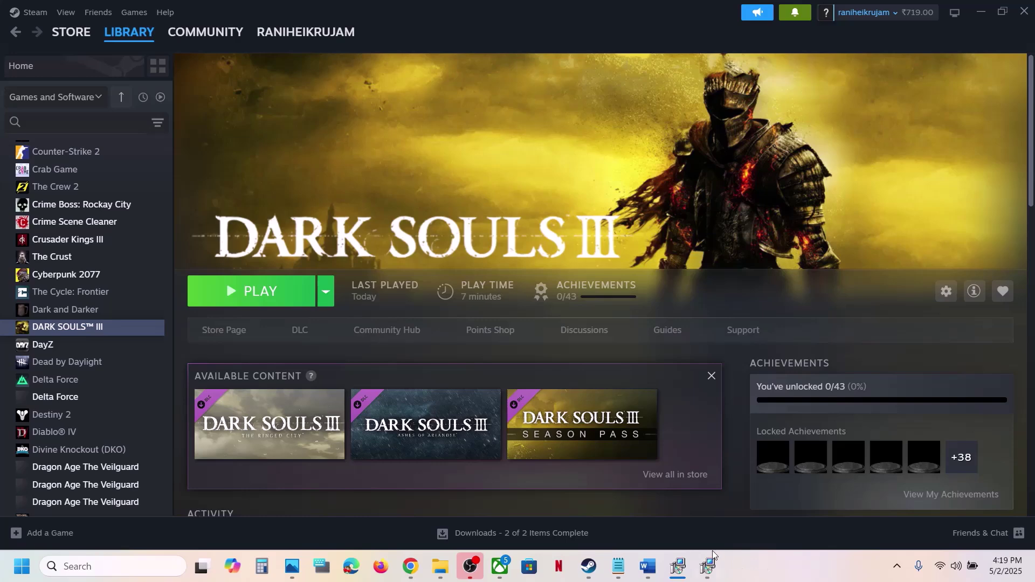
Step: Return to the Word document, read Step 9 on increasing virtual memory, and leave the document
{"action": "left_click", "coordinate": [648, 566]}
{"action": "scroll", "coordinate": [458, 340], "scroll_direction": "down", "scroll_amount": 5}
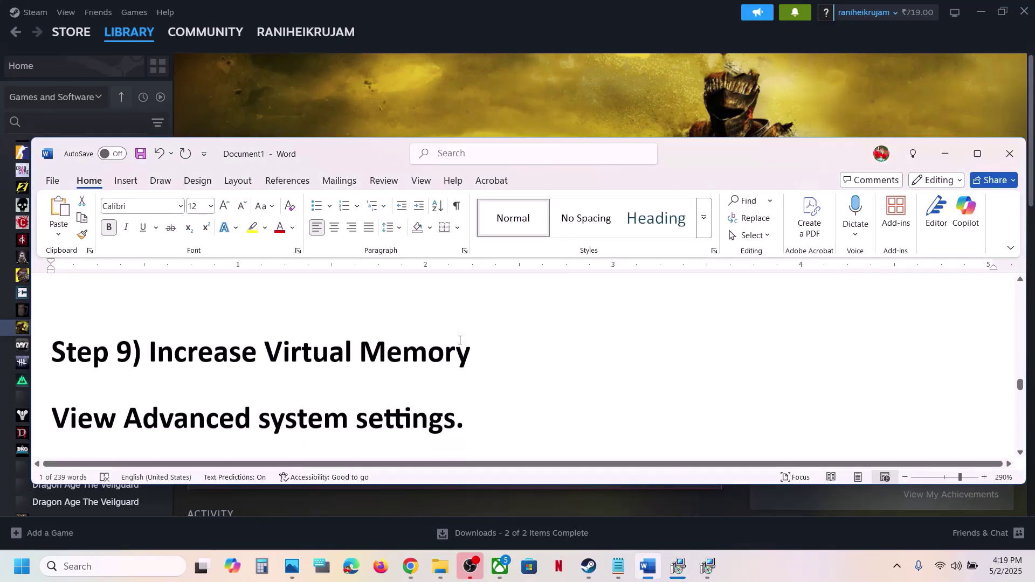
{"action": "left_click", "coordinate": [555, 121]}
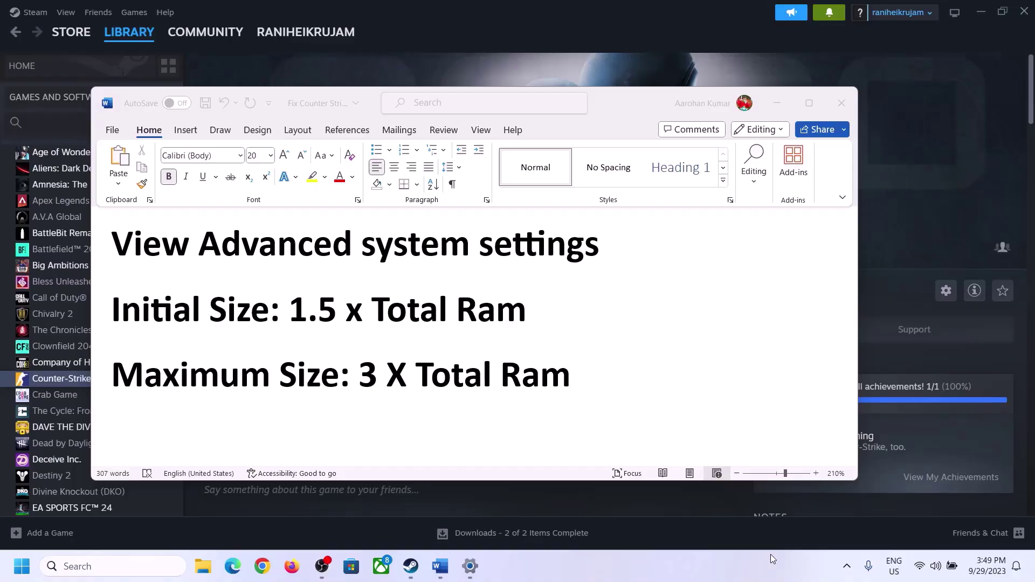
Step: Copy the line "View Advanced system settings" from the Word document and search Windows for it
{"action": "left_click", "coordinate": [156, 251]}
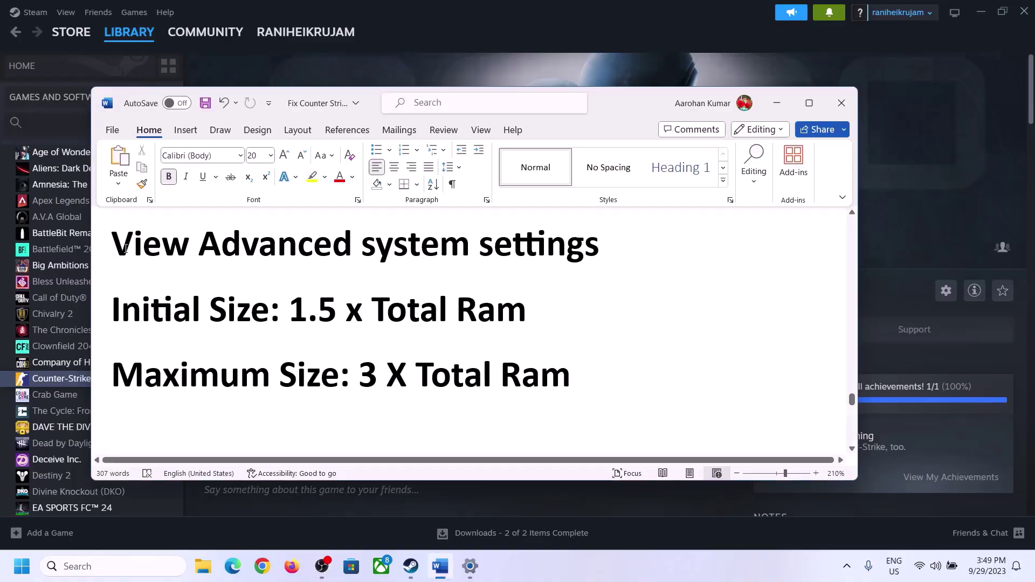
{"action": "left_click_drag", "start_coordinate": [124, 249], "coordinate": [582, 251]}
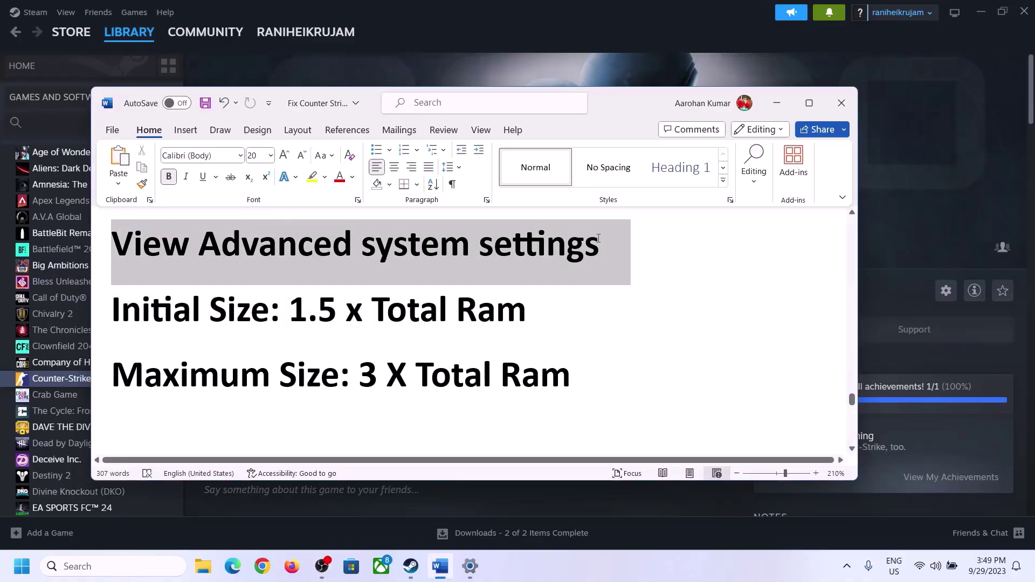
{"action": "key", "text": "ctrl+c"}
{"action": "left_click", "coordinate": [123, 566]}
{"action": "key", "text": "ctrl+v"}
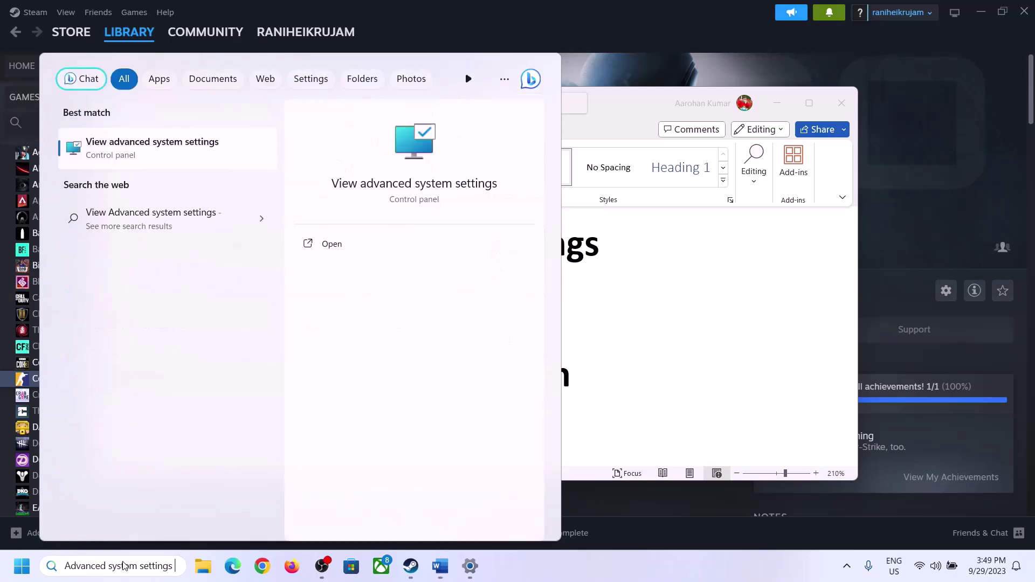
Step: Open View advanced system settings and go through the advanced performance options to the Virtual Memory settings
{"action": "left_click", "coordinate": [144, 156]}
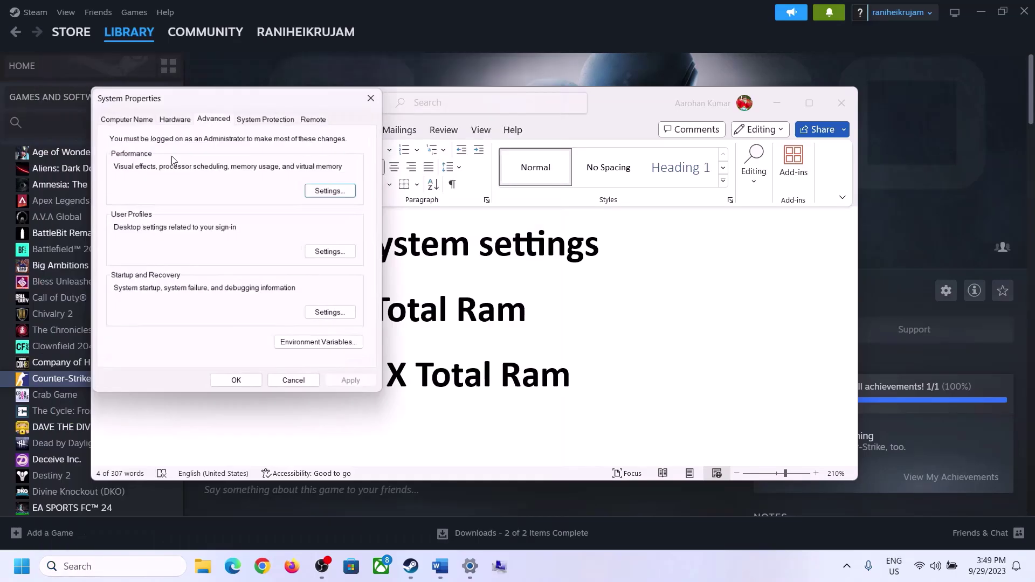
{"action": "left_click_drag", "start_coordinate": [215, 104], "coordinate": [461, 185]}
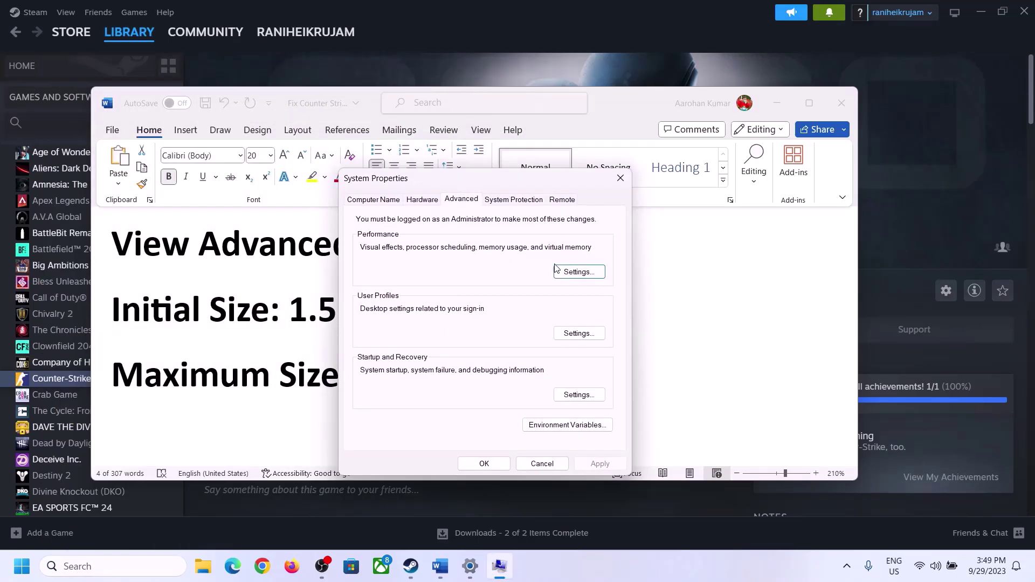
{"action": "left_click", "coordinate": [582, 275]}
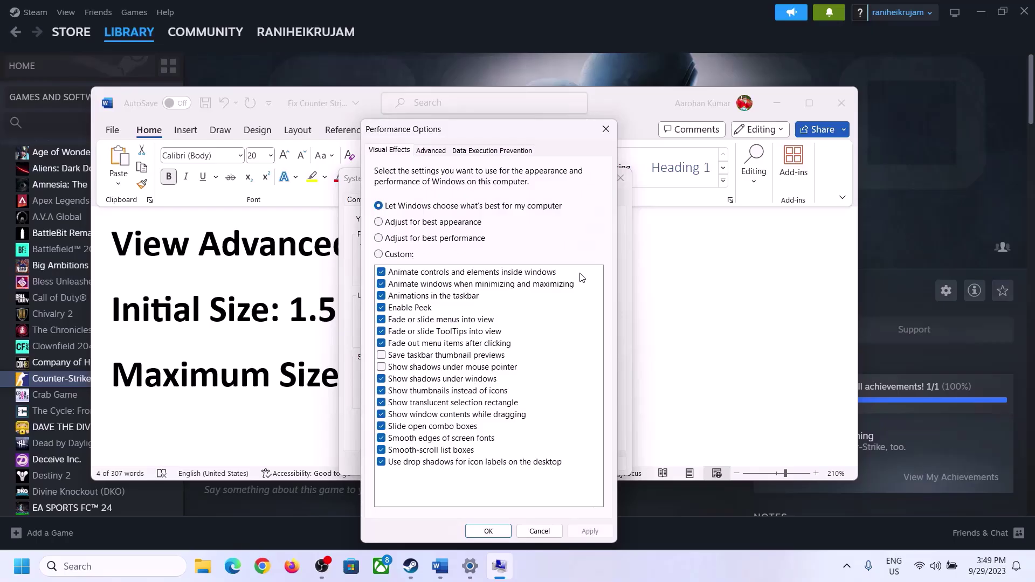
{"action": "left_click", "coordinate": [431, 151]}
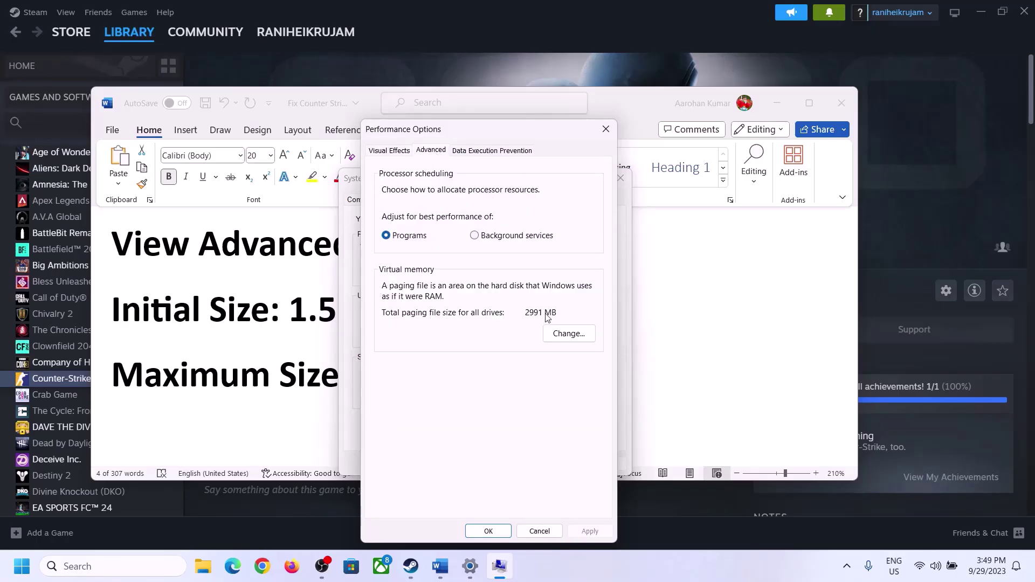
{"action": "left_click", "coordinate": [573, 334]}
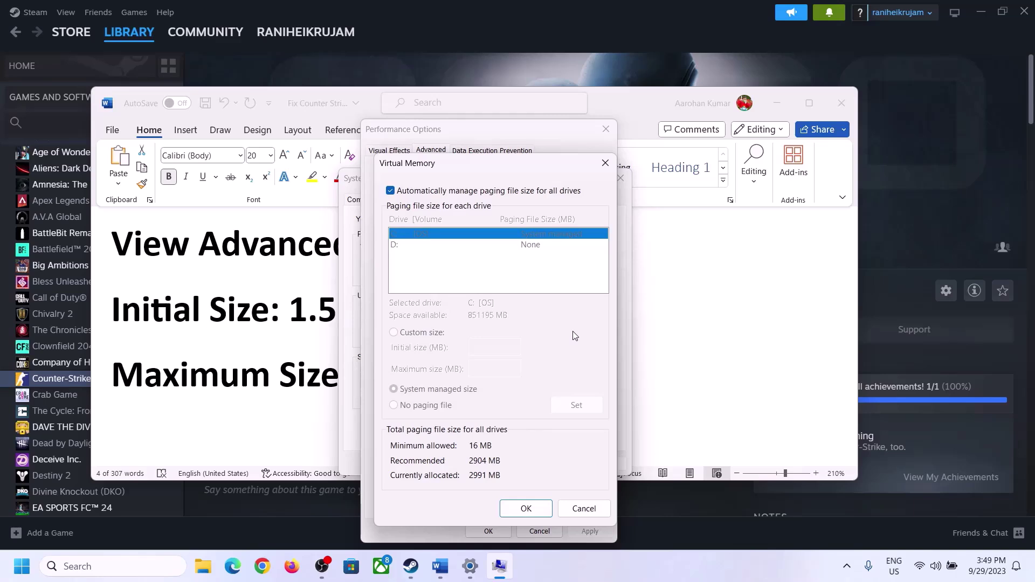
Step: Turn off automatic paging file management and choose a custom size for drive C:
{"action": "left_click", "coordinate": [390, 191]}
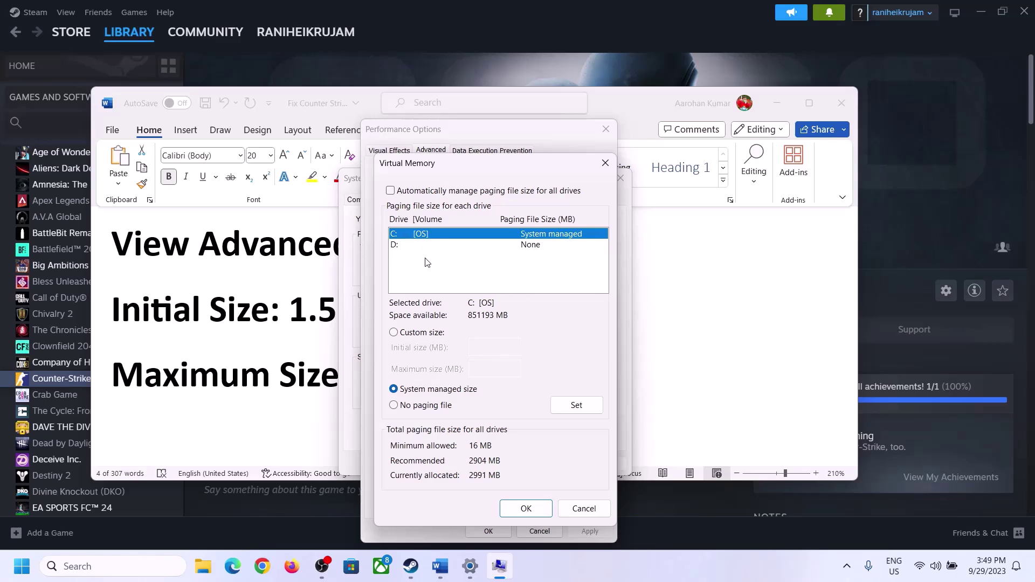
{"action": "left_click", "coordinate": [394, 333]}
{"action": "left_click", "coordinate": [491, 348]}
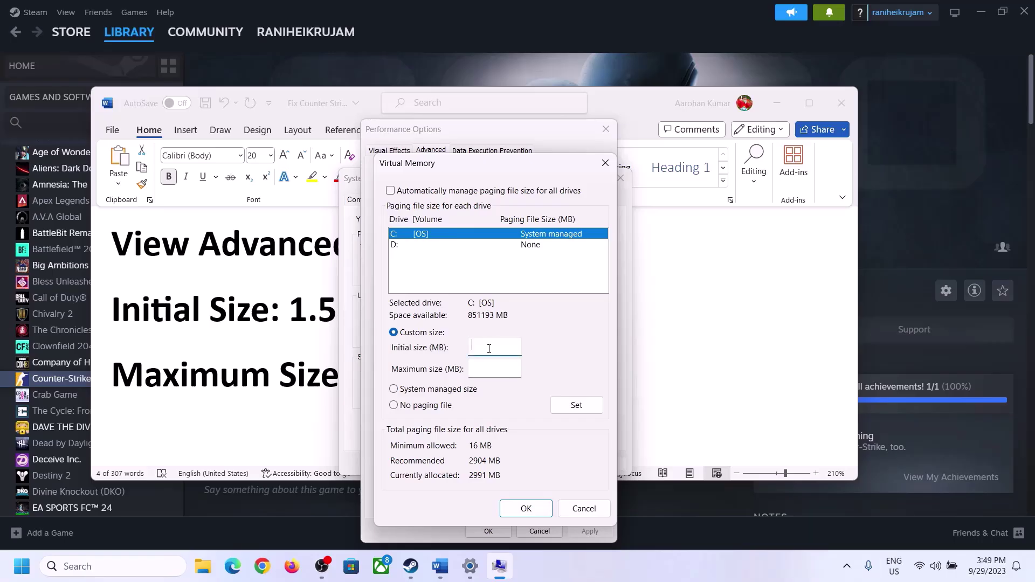
Step: Highlight the "1.5 x Total Ram" rule in the Word document and look up the installed RAM in the Windows device specifications
{"action": "left_click", "coordinate": [280, 321]}
{"action": "left_click_drag", "start_coordinate": [297, 310], "coordinate": [481, 322]}
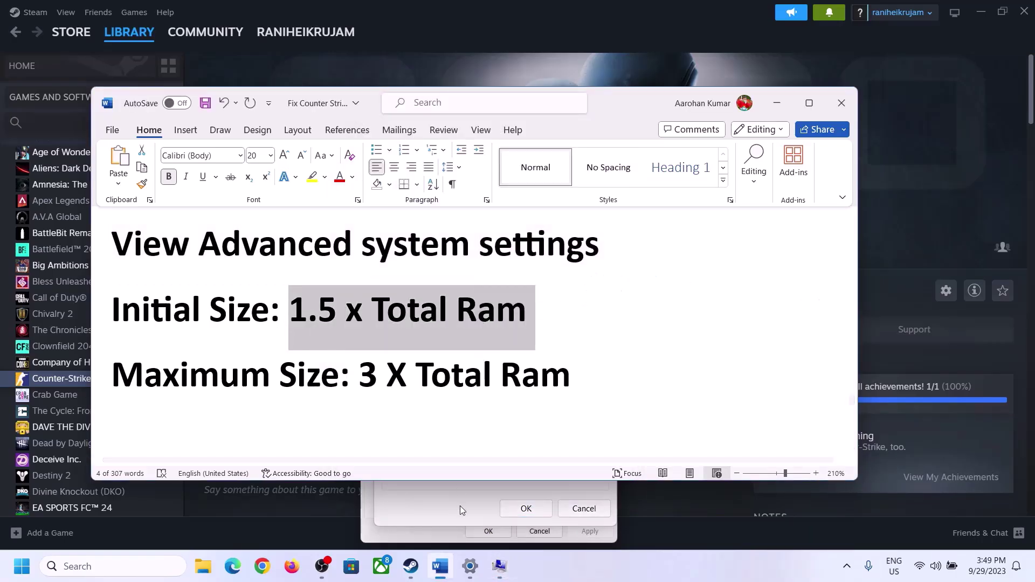
{"action": "left_click", "coordinate": [471, 569]}
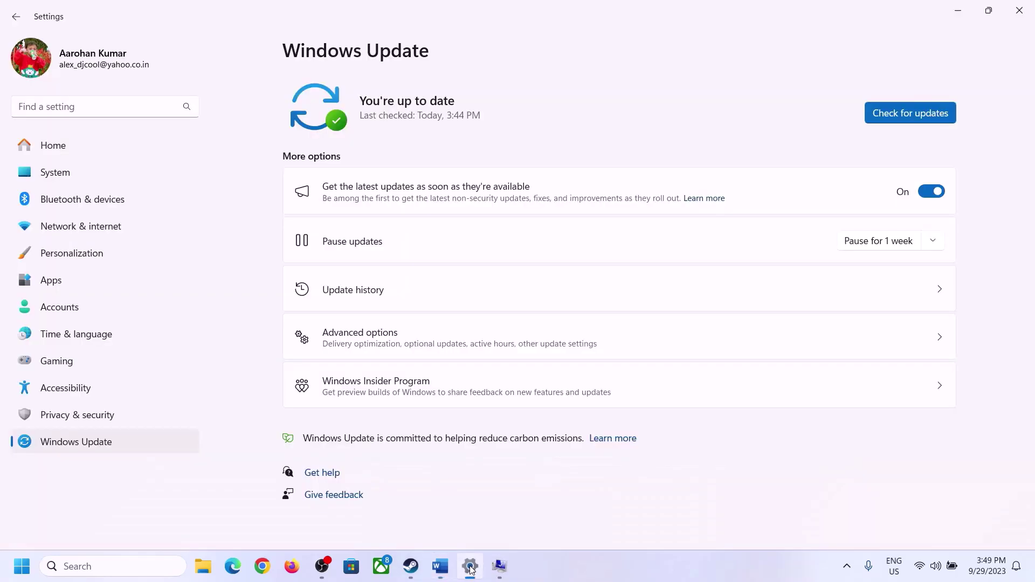
{"action": "left_click", "coordinate": [53, 173]}
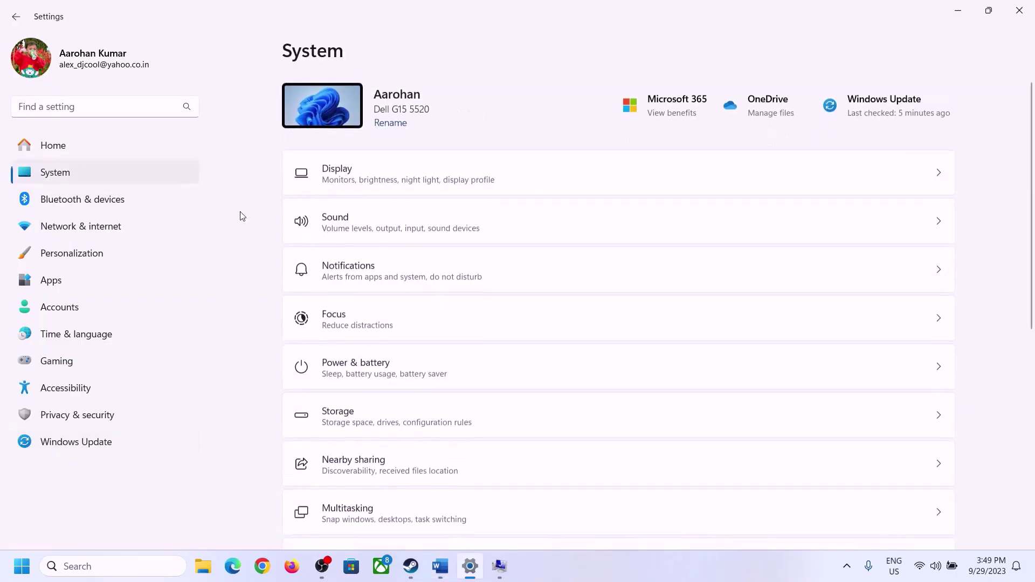
{"action": "scroll", "coordinate": [380, 393], "scroll_direction": "down", "scroll_amount": 5}
{"action": "scroll", "coordinate": [381, 393], "scroll_direction": "down", "scroll_amount": 2}
{"action": "left_click", "coordinate": [341, 510]}
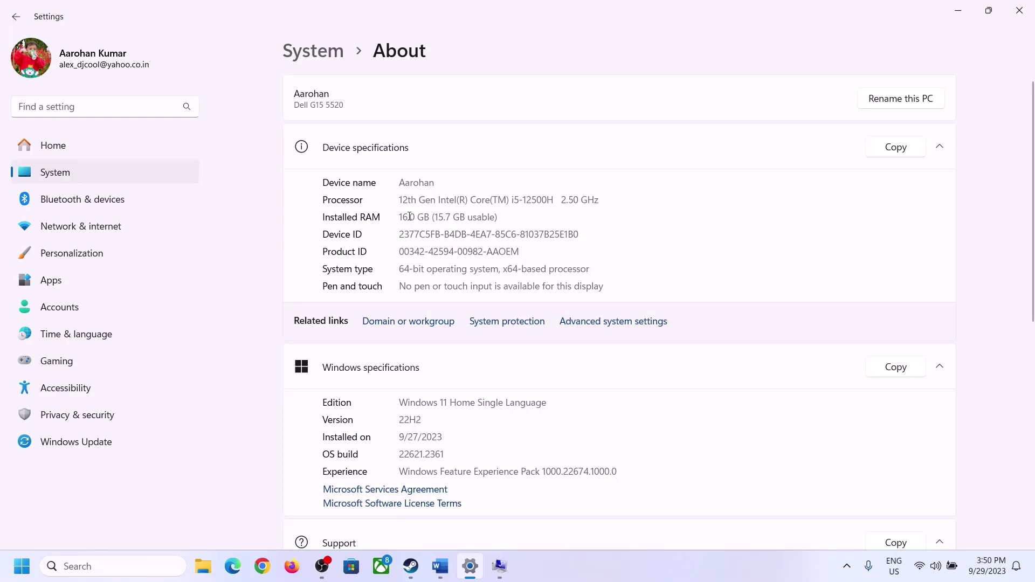
{"action": "left_click_drag", "start_coordinate": [410, 216], "coordinate": [394, 216]}
{"action": "left_click", "coordinate": [408, 217]}
{"action": "left_click_drag", "start_coordinate": [413, 218], "coordinate": [403, 211]}
Step: Launch Calculator with the Run command calc, place it beside the Virtual Memory dialog, and show it alongside the Word sizing rules
{"action": "left_click", "coordinate": [498, 565]}
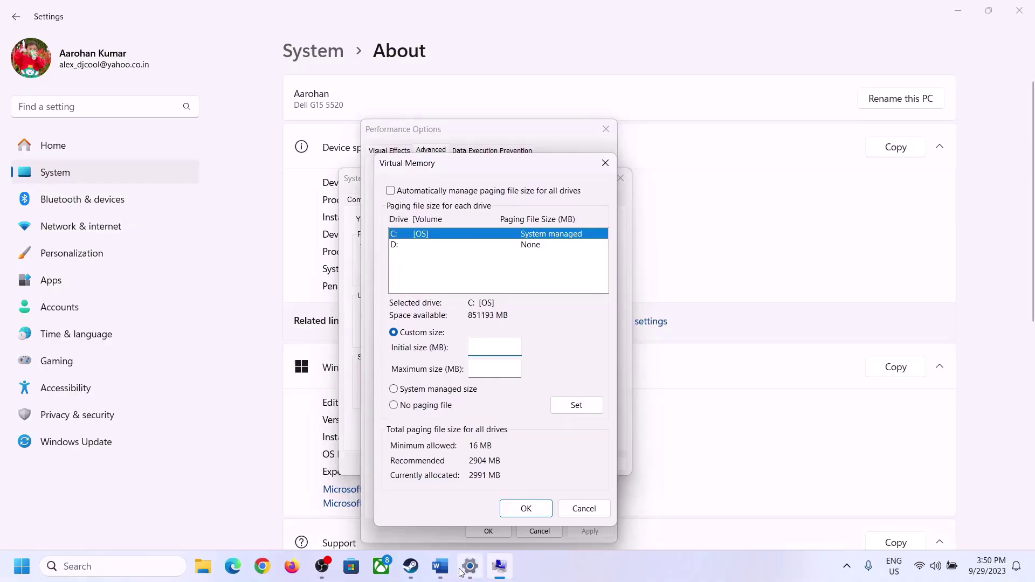
{"action": "mouse_move", "coordinate": [463, 571]}
{"action": "key", "text": "super+r"}
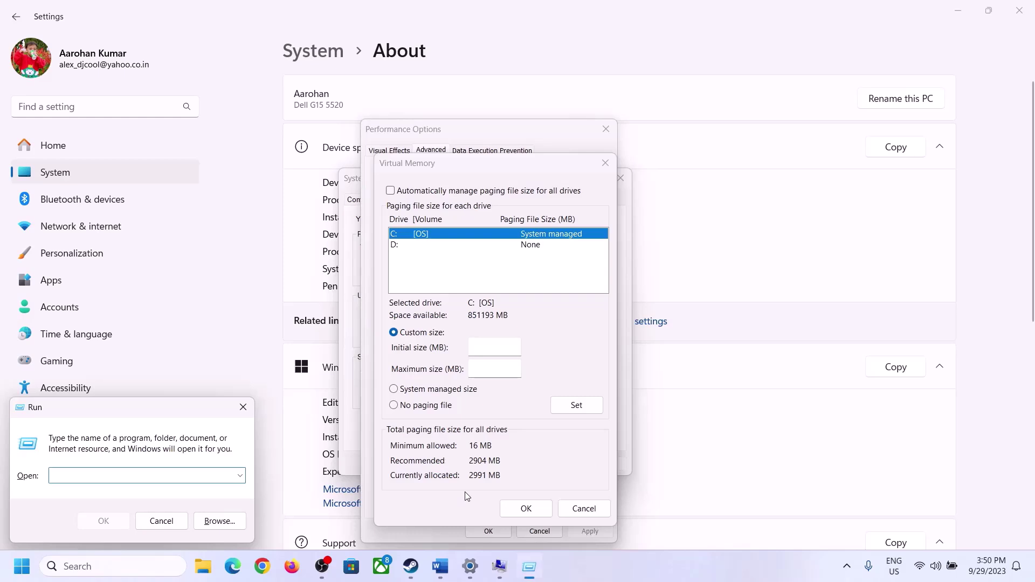
{"action": "type", "text": "cal"}
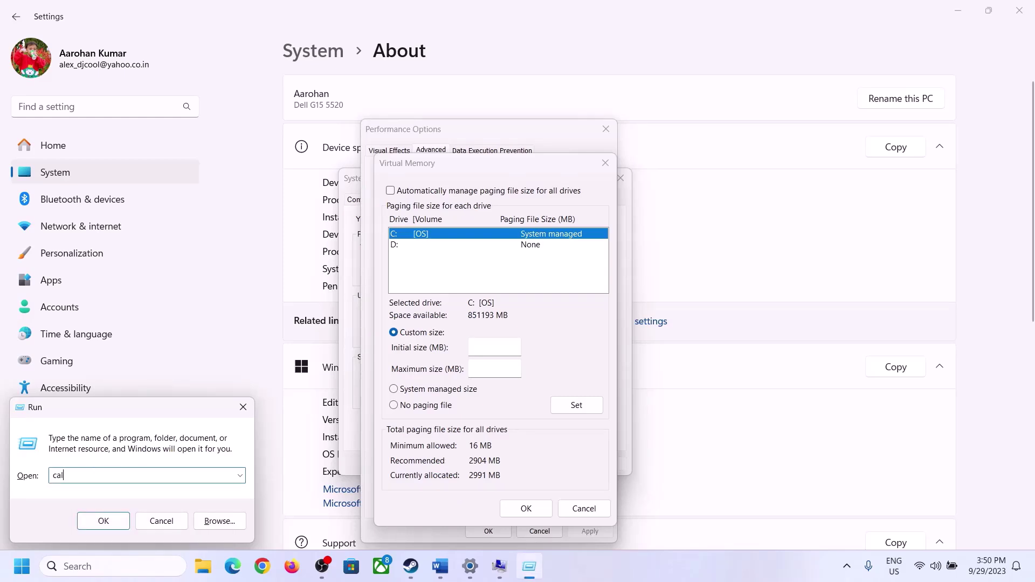
{"action": "type", "text": "c"}
{"action": "left_click", "coordinate": [100, 521]}
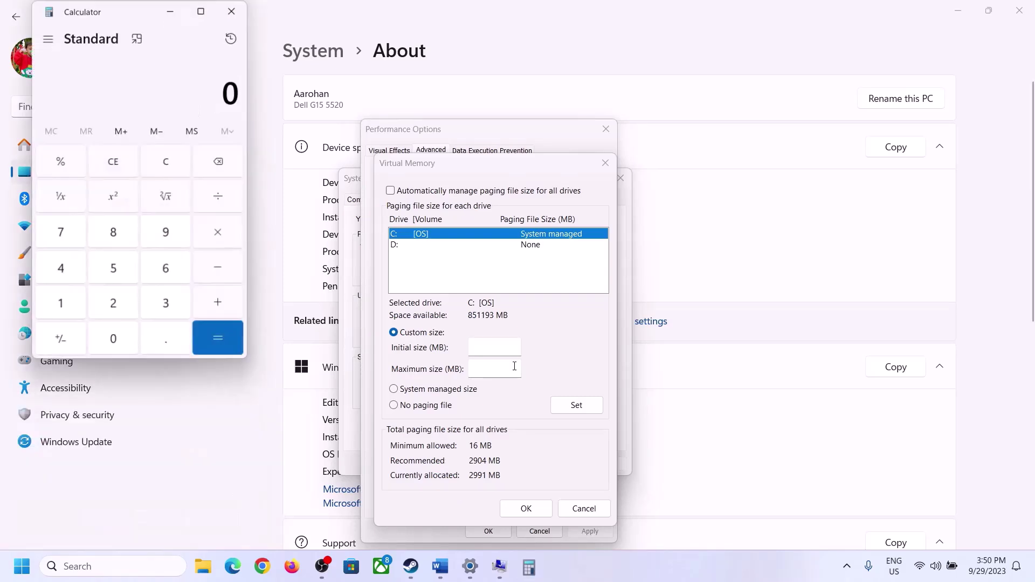
{"action": "left_click_drag", "start_coordinate": [127, 14], "coordinate": [754, 172]}
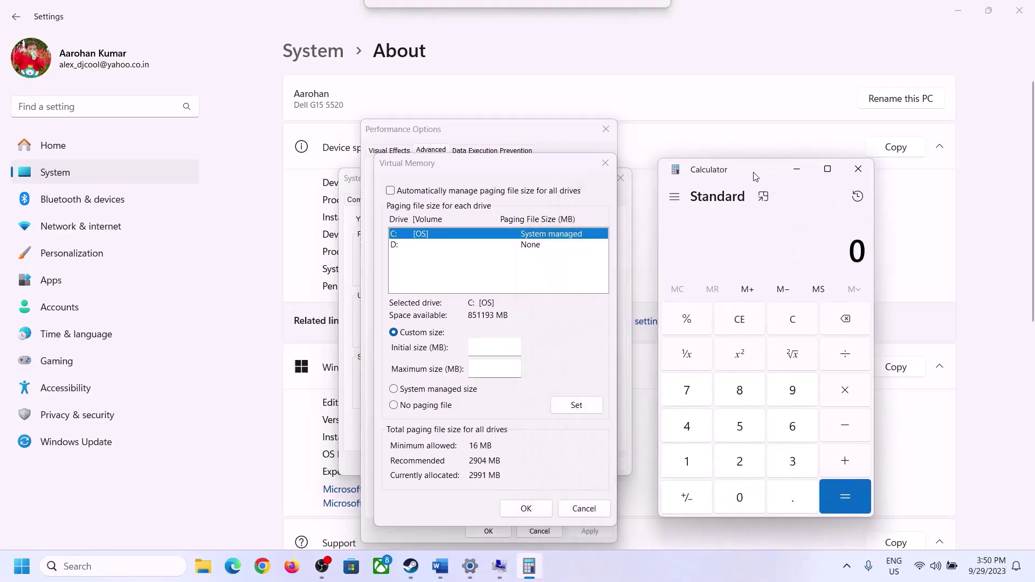
{"action": "left_click", "coordinate": [440, 576]}
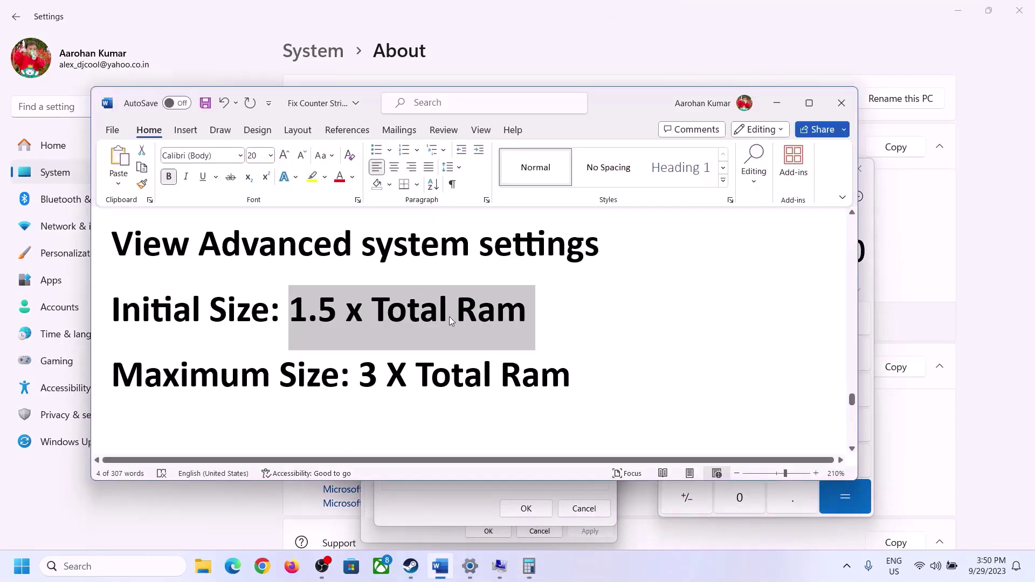
{"action": "left_click", "coordinate": [529, 566]}
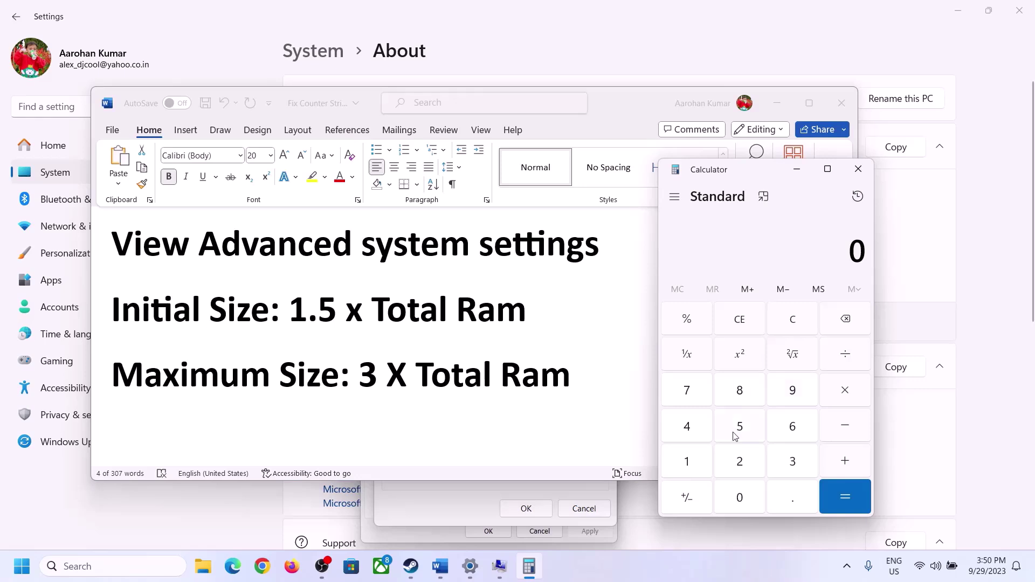
{"action": "left_click", "coordinate": [689, 463]}
{"action": "left_click", "coordinate": [790, 429]}
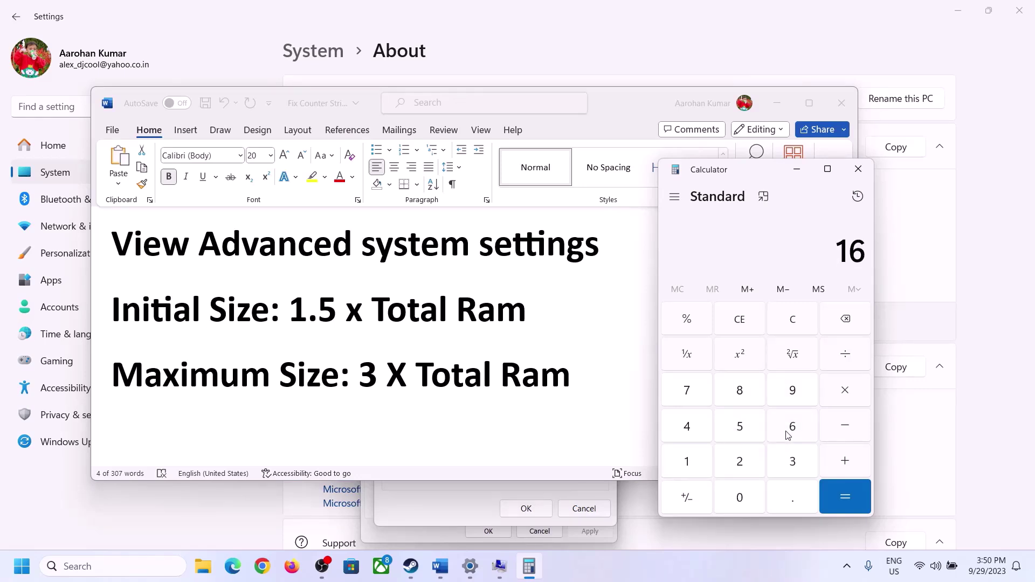
{"action": "left_click", "coordinate": [794, 329]}
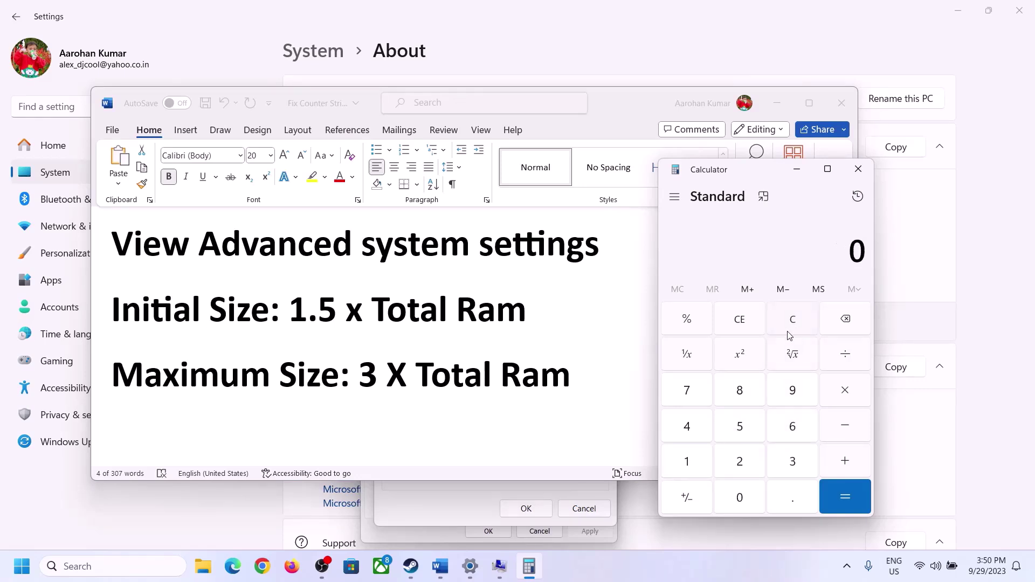
Step: Calculate 16 × 1024 in Calculator to convert the installed RAM from GB to MB
{"action": "left_click", "coordinate": [694, 463]}
{"action": "left_click", "coordinate": [792, 428]}
{"action": "left_click", "coordinate": [845, 399]}
{"action": "left_click", "coordinate": [688, 463]}
{"action": "left_click", "coordinate": [749, 506]}
{"action": "left_click", "coordinate": [742, 465]}
{"action": "left_click", "coordinate": [695, 433]}
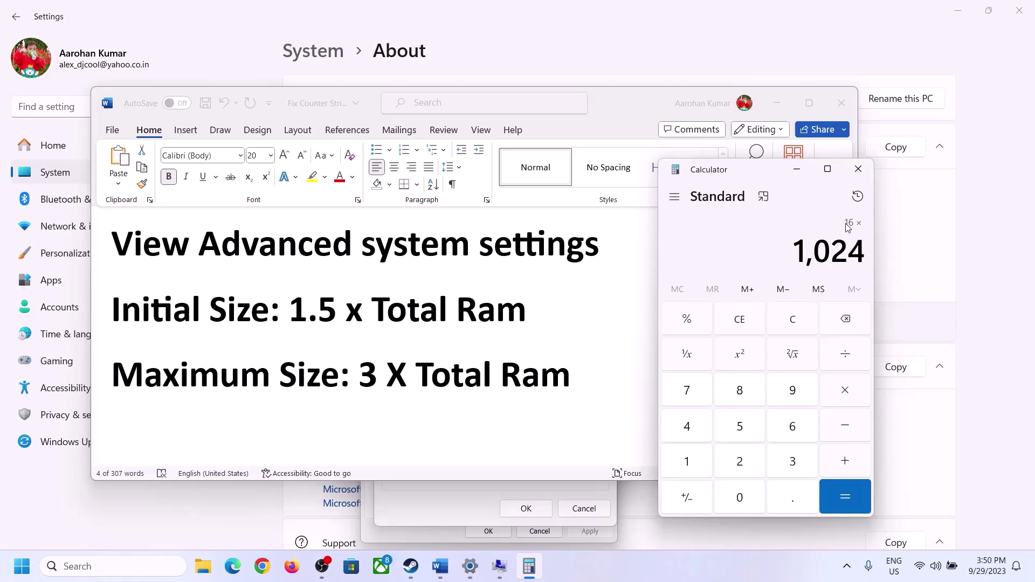
{"action": "left_click", "coordinate": [845, 500]}
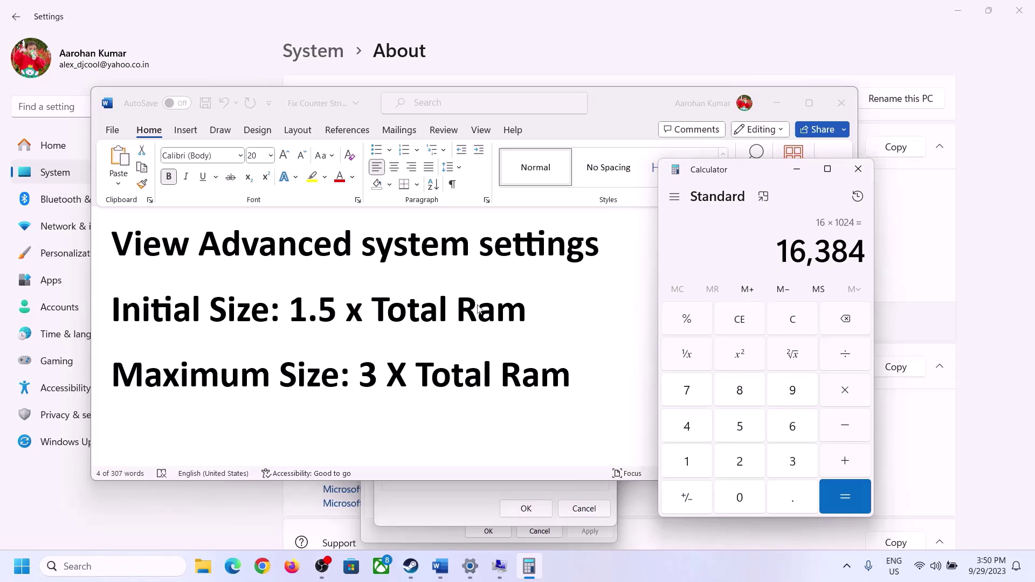
Step: Multiply the RAM in MB by 1.5 and enter 24576 as the initial paging file size
{"action": "left_click", "coordinate": [848, 396]}
{"action": "left_click", "coordinate": [700, 465]}
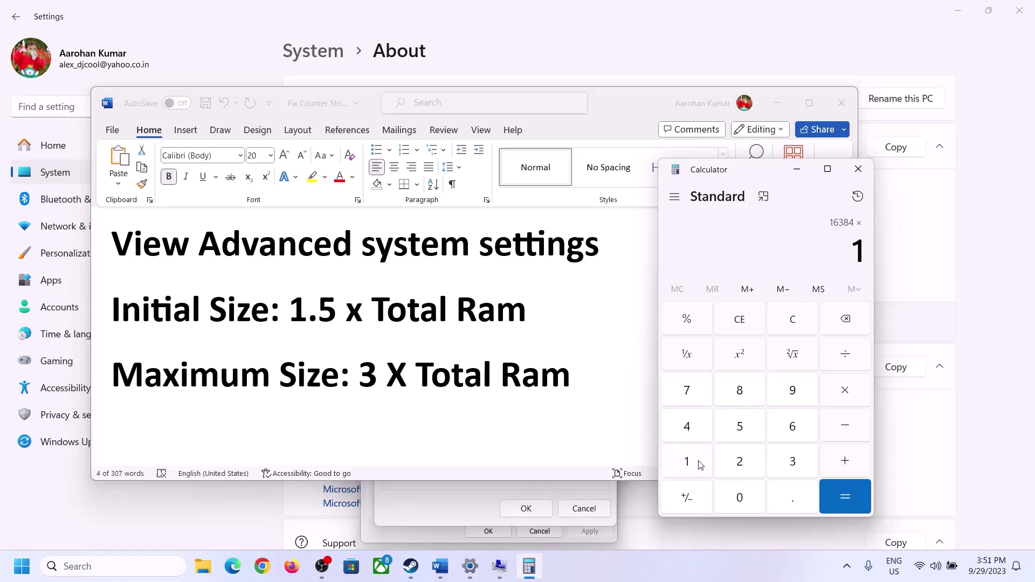
{"action": "left_click", "coordinate": [789, 508]}
{"action": "left_click", "coordinate": [749, 432]}
{"action": "left_click", "coordinate": [845, 492]}
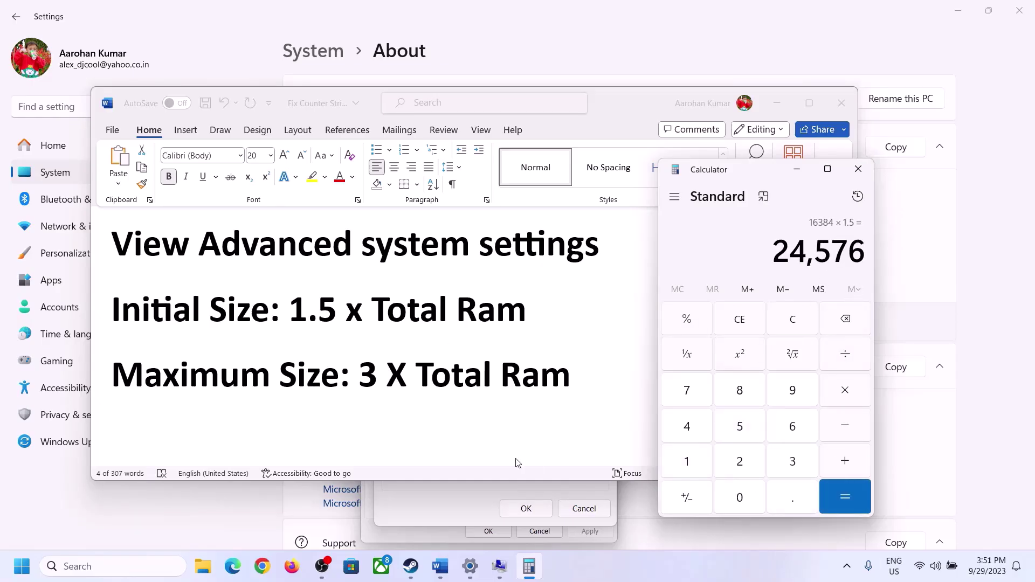
{"action": "left_click", "coordinate": [456, 507]}
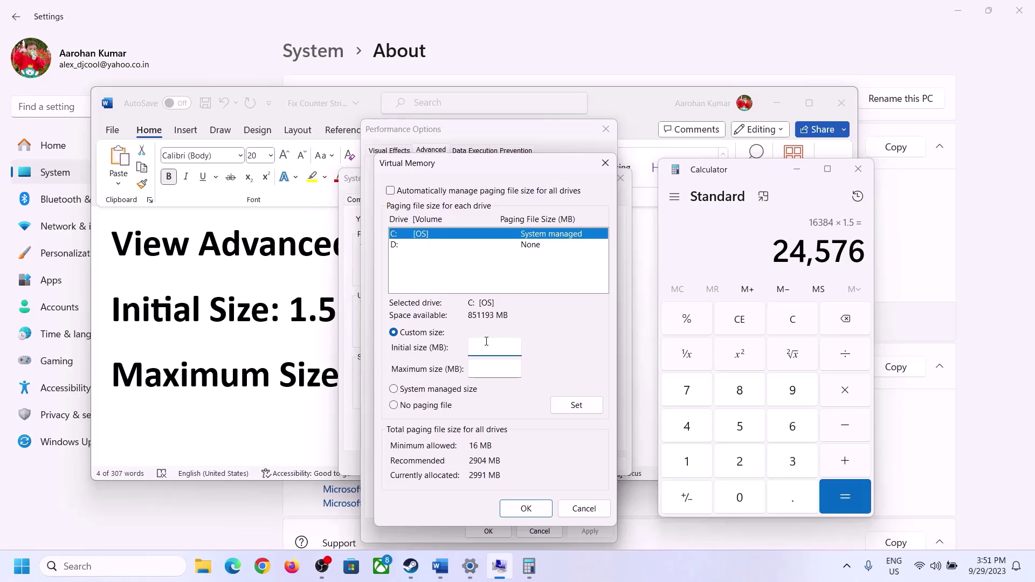
{"action": "type", "text": "24576"}
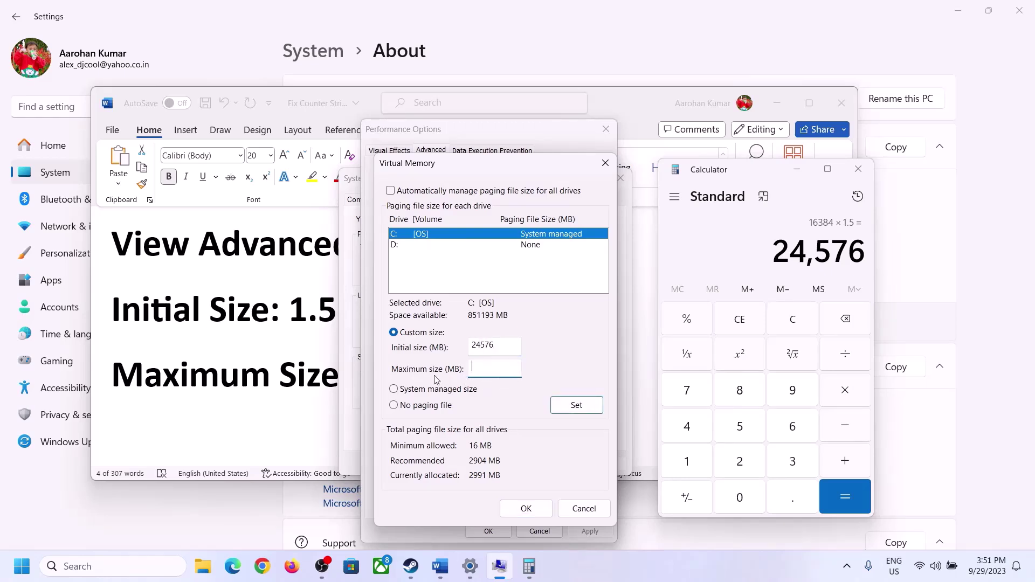
Step: Read the maximum size rule in the Word document, clear the calculation, and recheck the installed RAM in Settings
{"action": "left_click", "coordinate": [298, 380]}
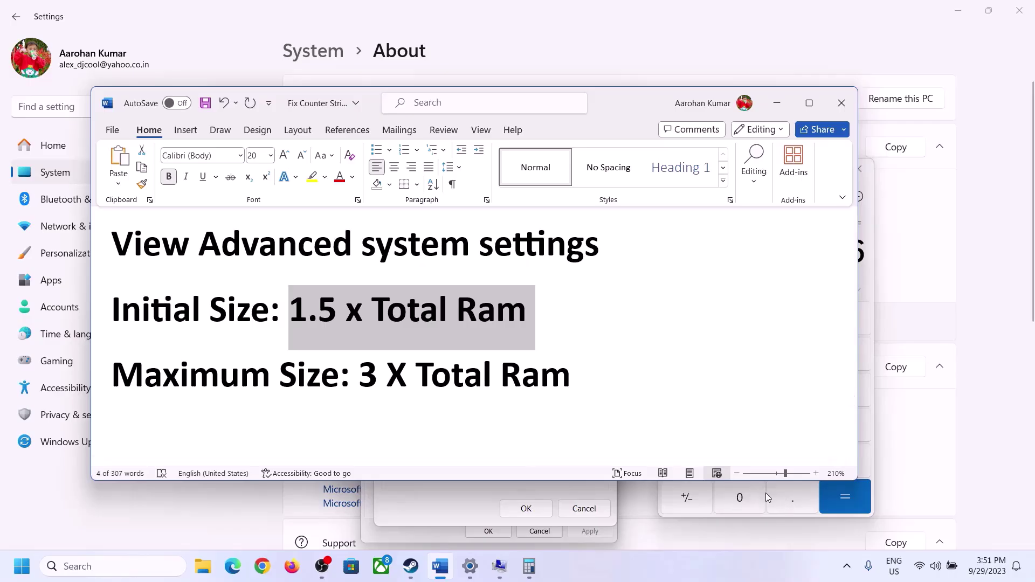
{"action": "left_click", "coordinate": [869, 279]}
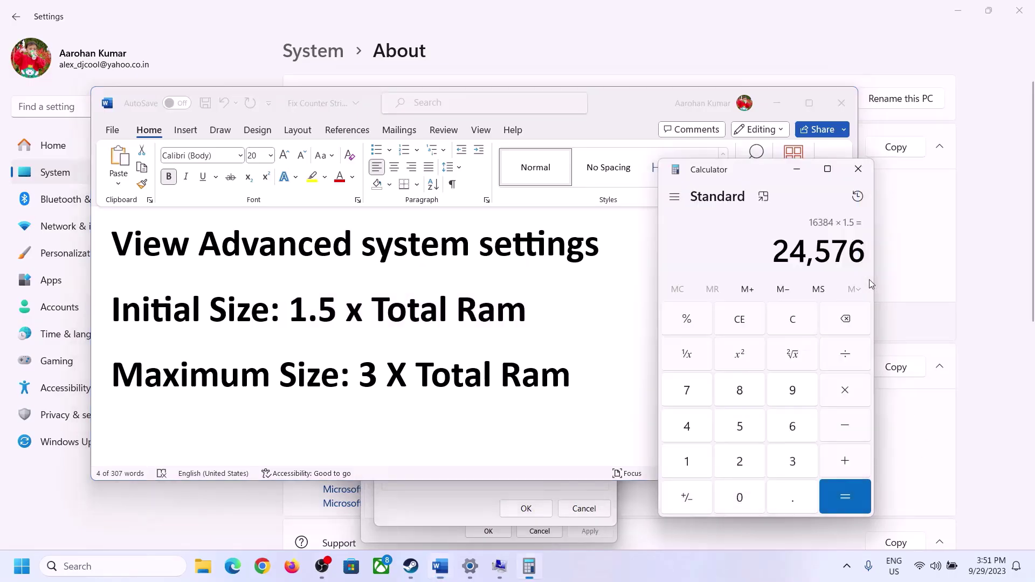
{"action": "left_click", "coordinate": [803, 317]}
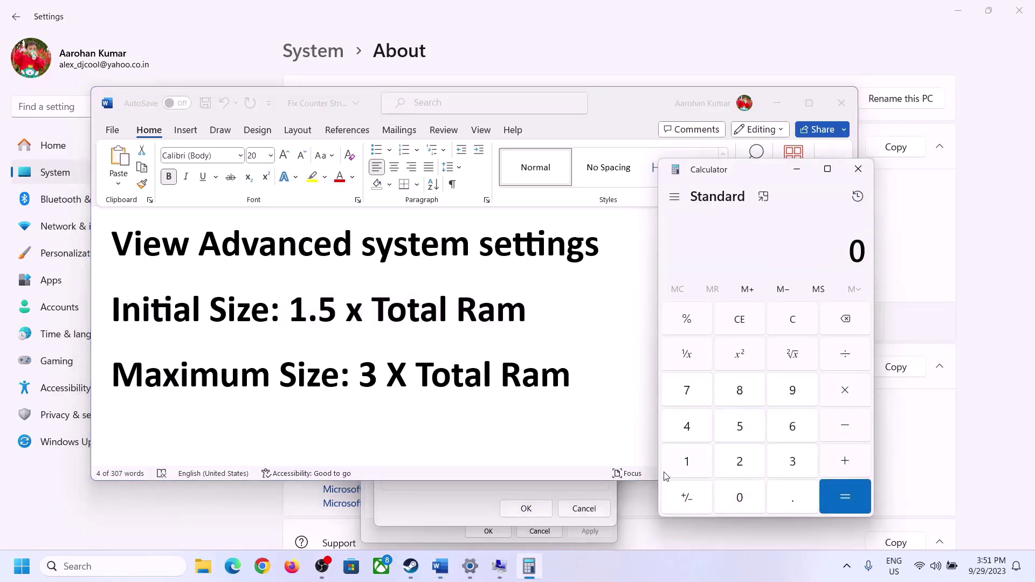
{"action": "left_click", "coordinate": [470, 566]}
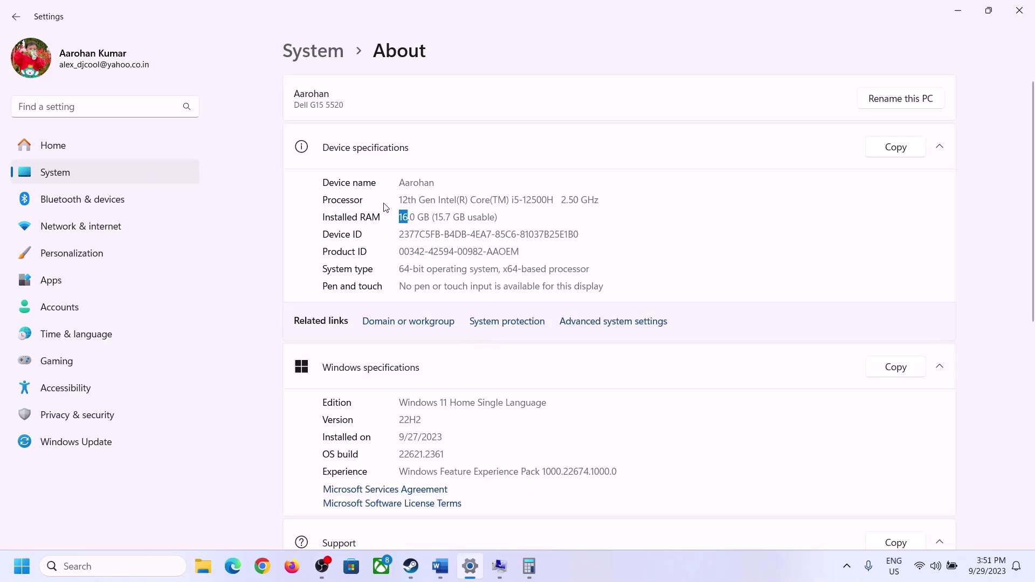
{"action": "left_click", "coordinate": [529, 566]}
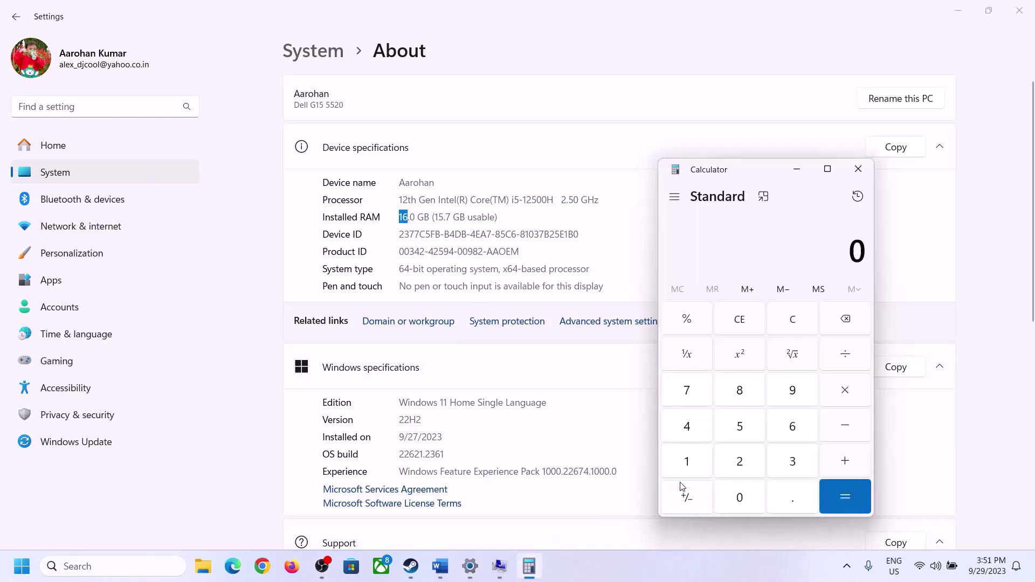
Step: Calculate 16 × 1024 again for the maximum size, and return to the Word document to check its multiplier
{"action": "left_click", "coordinate": [696, 458]}
{"action": "left_click", "coordinate": [789, 428]}
{"action": "left_click", "coordinate": [836, 393]}
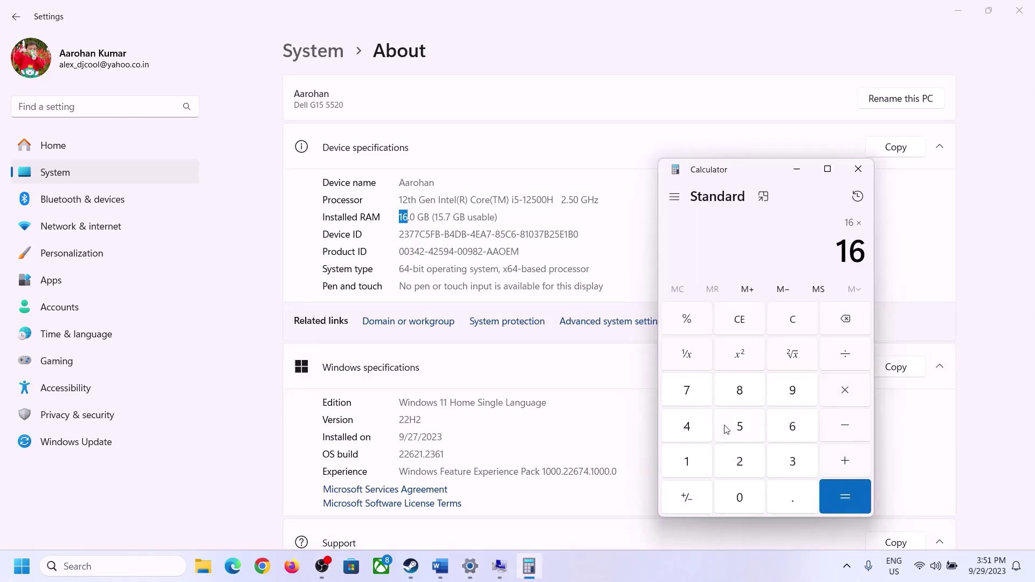
{"action": "left_click", "coordinate": [689, 460]}
{"action": "left_click", "coordinate": [734, 495]}
{"action": "left_click", "coordinate": [723, 461]}
{"action": "left_click", "coordinate": [690, 429]}
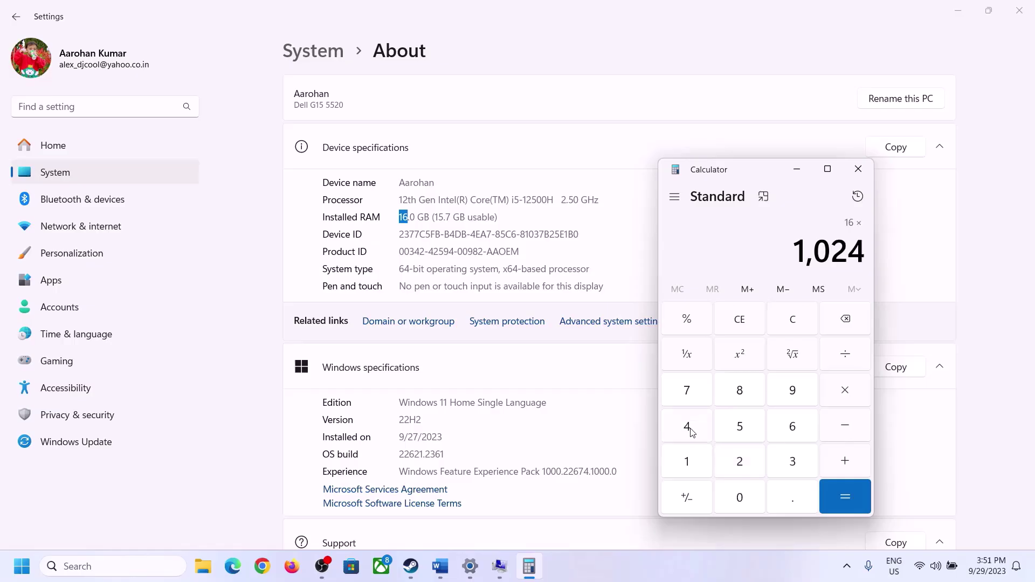
{"action": "left_click", "coordinate": [841, 496]}
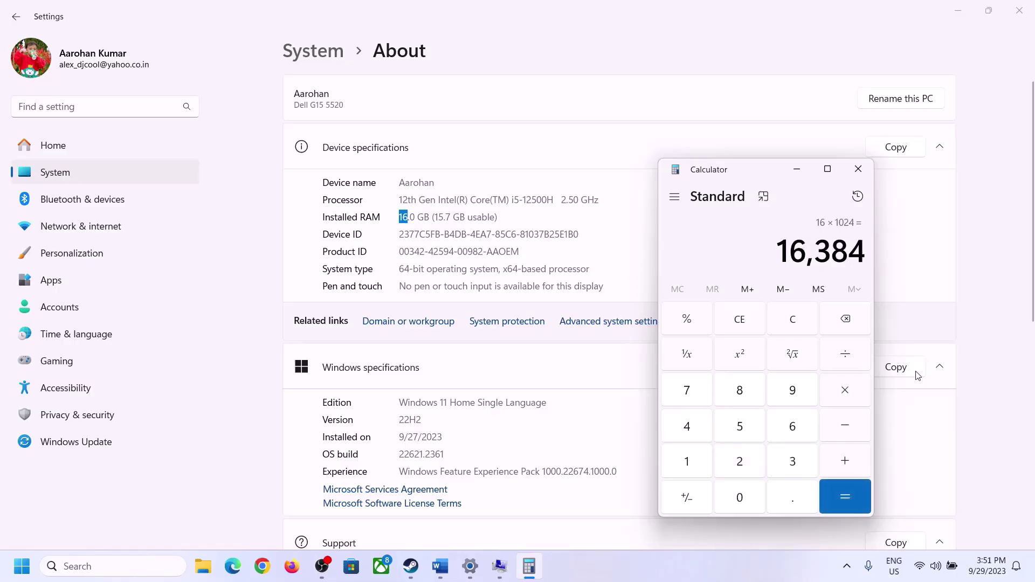
{"action": "left_click", "coordinate": [440, 566]}
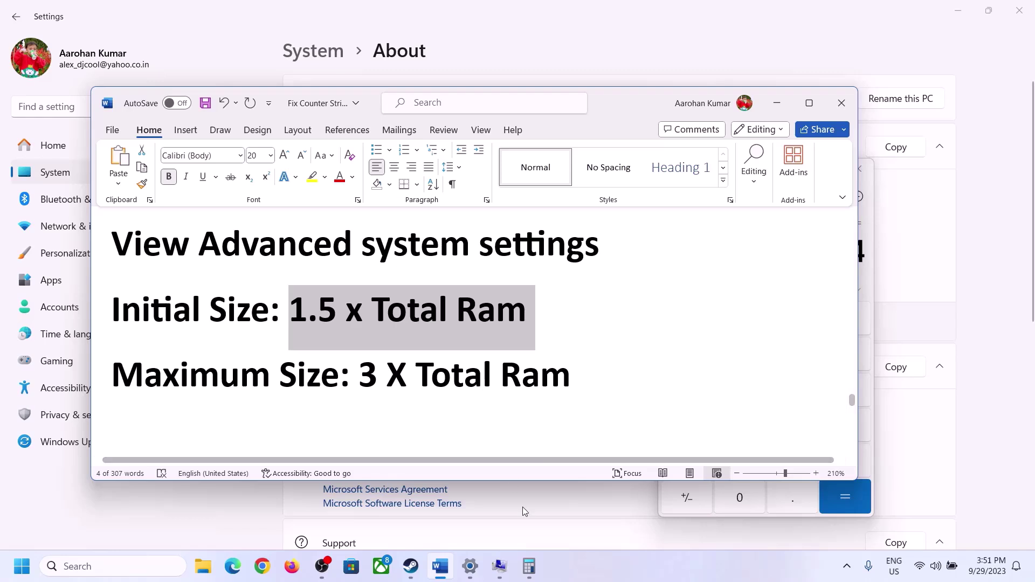
Step: Multiply the RAM in MB by 3 in Calculator and enter 49152 as the maximum paging file size
{"action": "left_click", "coordinate": [529, 566]}
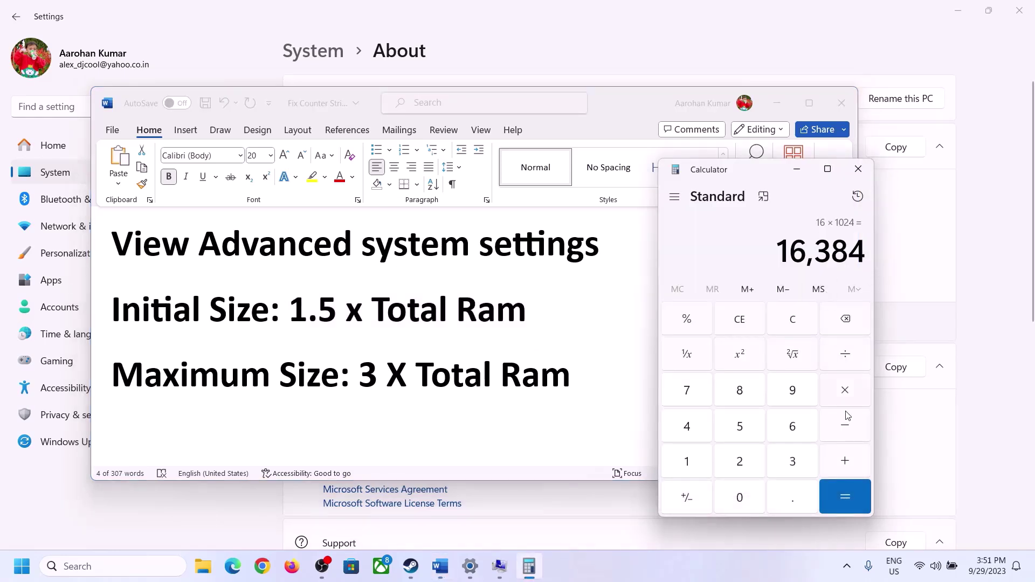
{"action": "left_click", "coordinate": [846, 396]}
{"action": "left_click", "coordinate": [779, 463]}
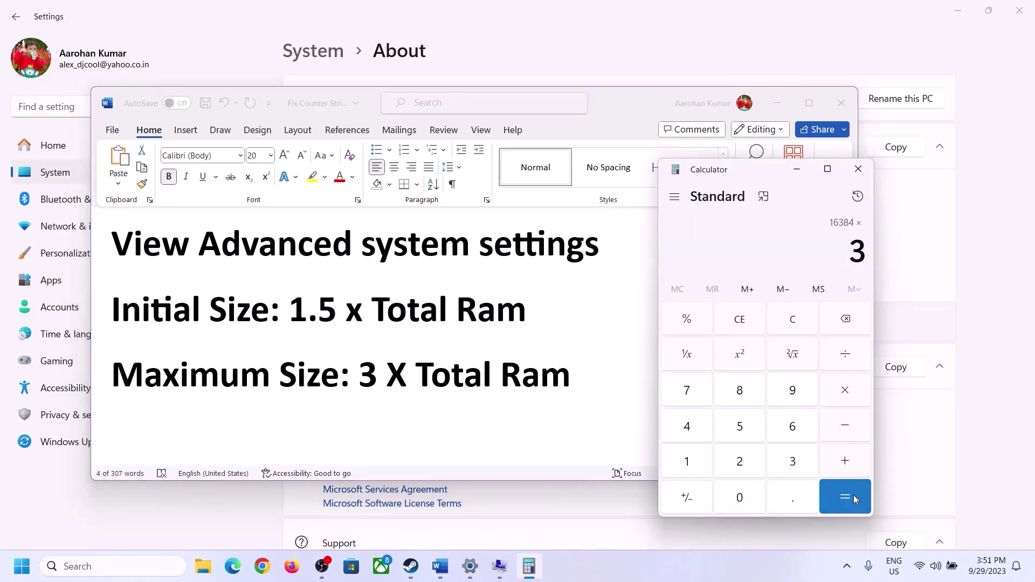
{"action": "left_click", "coordinate": [853, 495]}
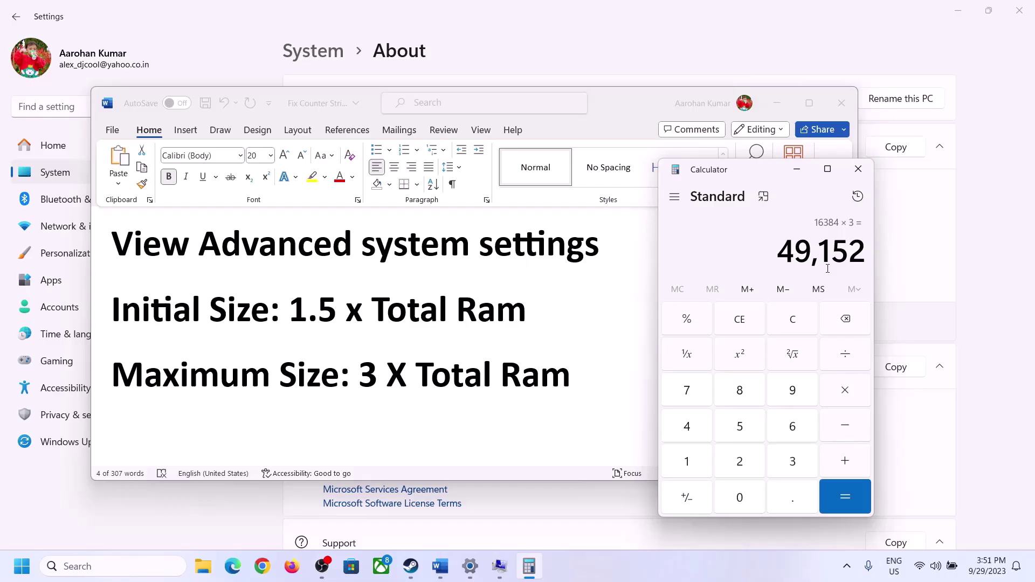
{"action": "left_click", "coordinate": [506, 564]}
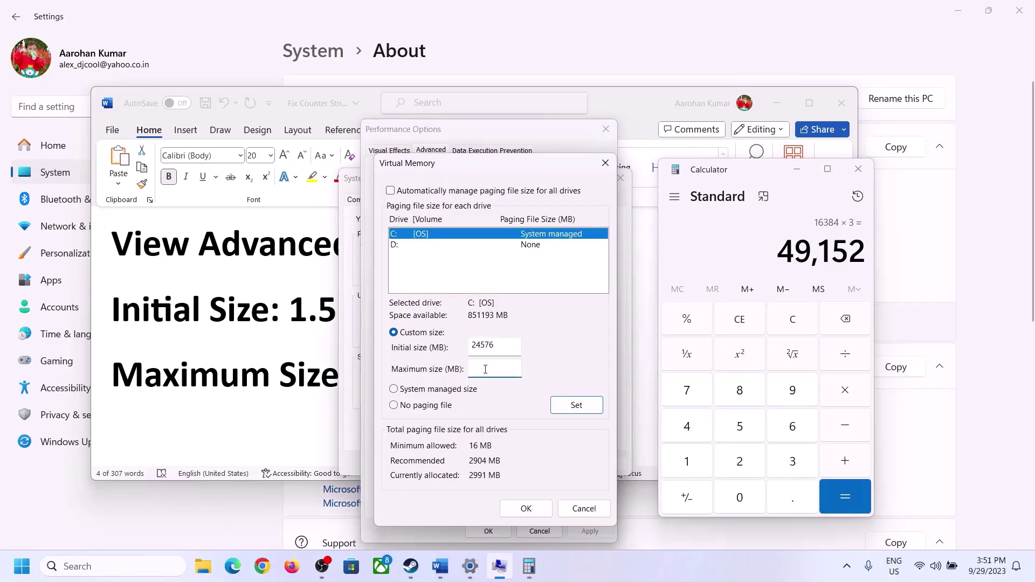
{"action": "type", "text": "49152"}
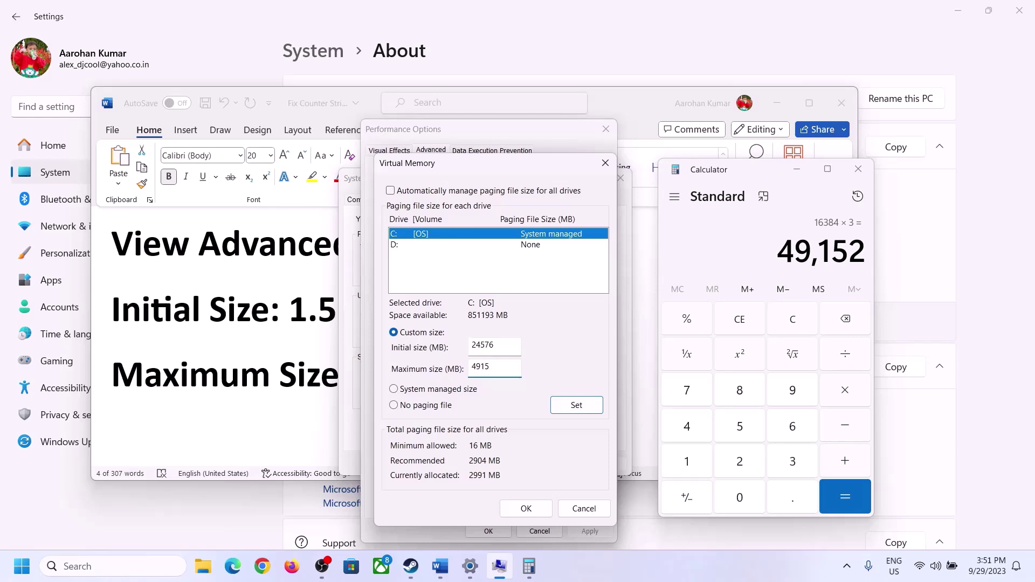
Step: Apply the custom paging file size to drive C, confirm the open system dialogs, and dismiss the restart prompt
{"action": "left_click", "coordinate": [576, 409]}
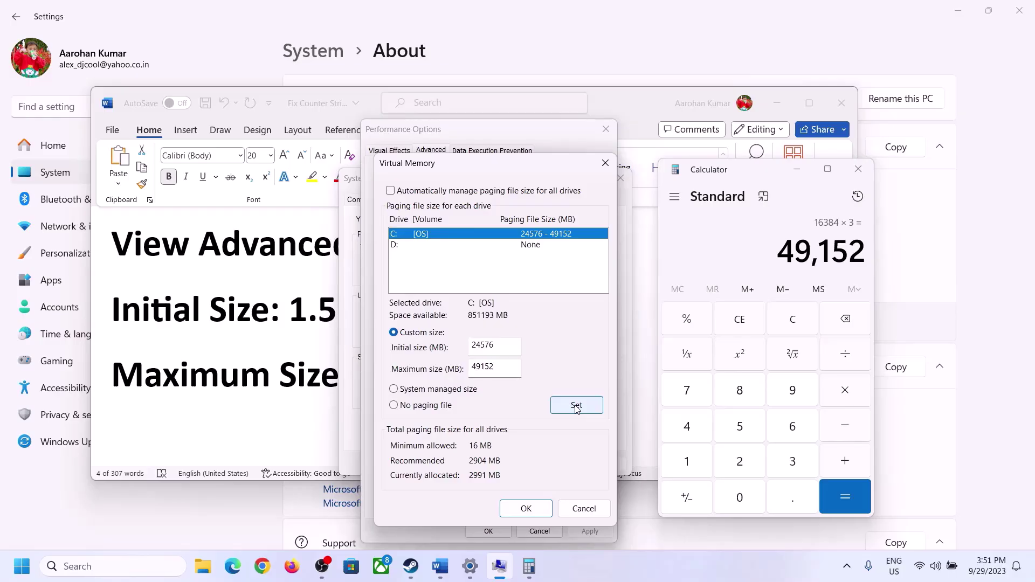
{"action": "left_click", "coordinate": [526, 509]}
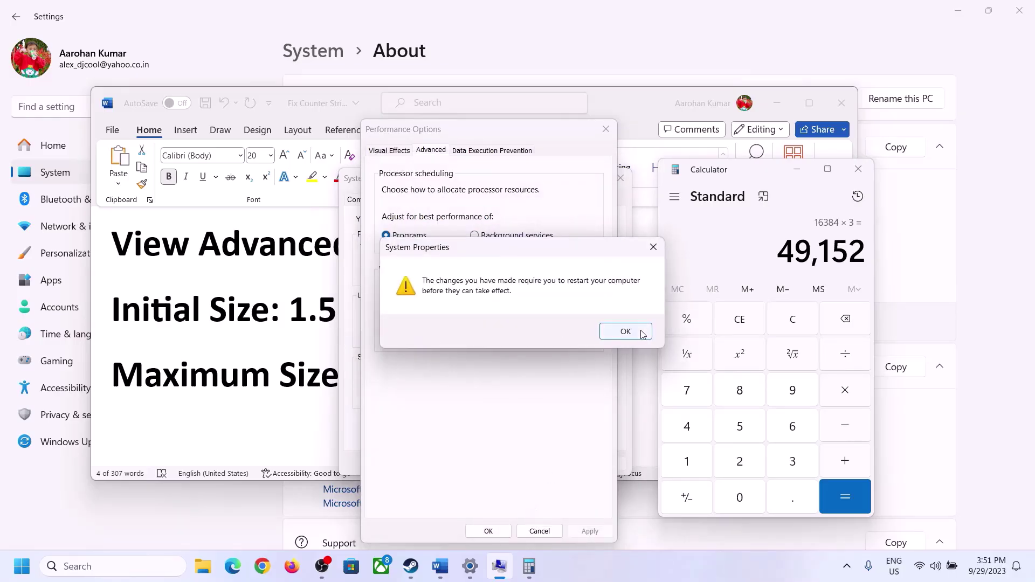
{"action": "left_click", "coordinate": [641, 333]}
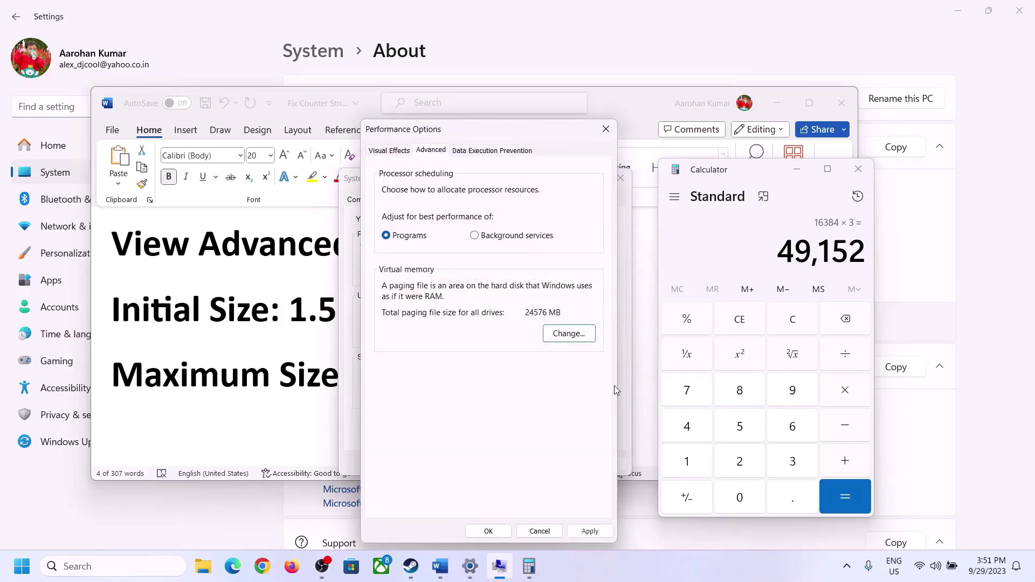
{"action": "left_click", "coordinate": [489, 532]}
{"action": "left_click", "coordinate": [487, 463]}
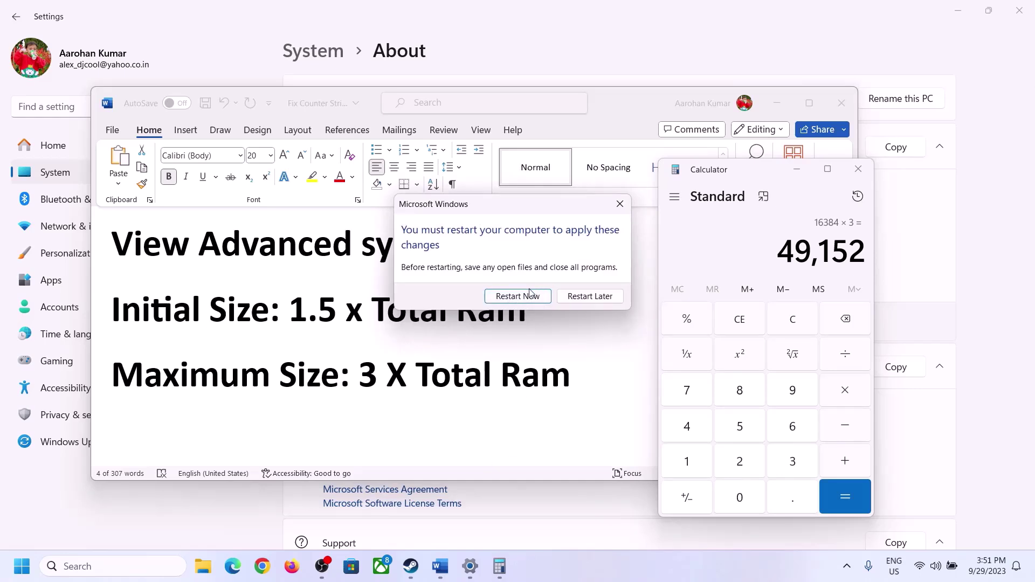
{"action": "left_click", "coordinate": [620, 204]}
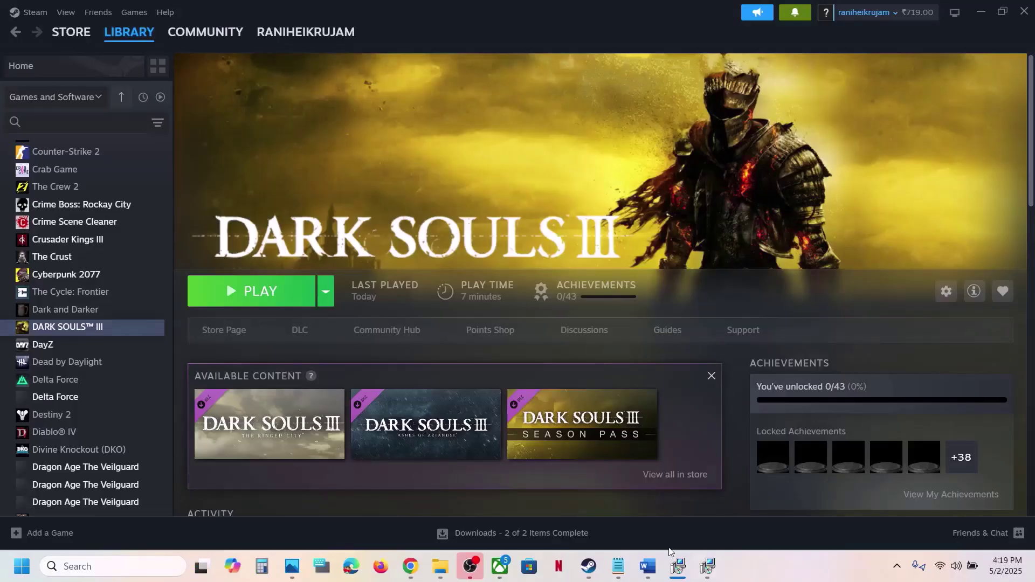
Step: Read Step 10 on updating the system BIOS in the maximized Word document, and check the laptop's battery charge
{"action": "left_click", "coordinate": [648, 566]}
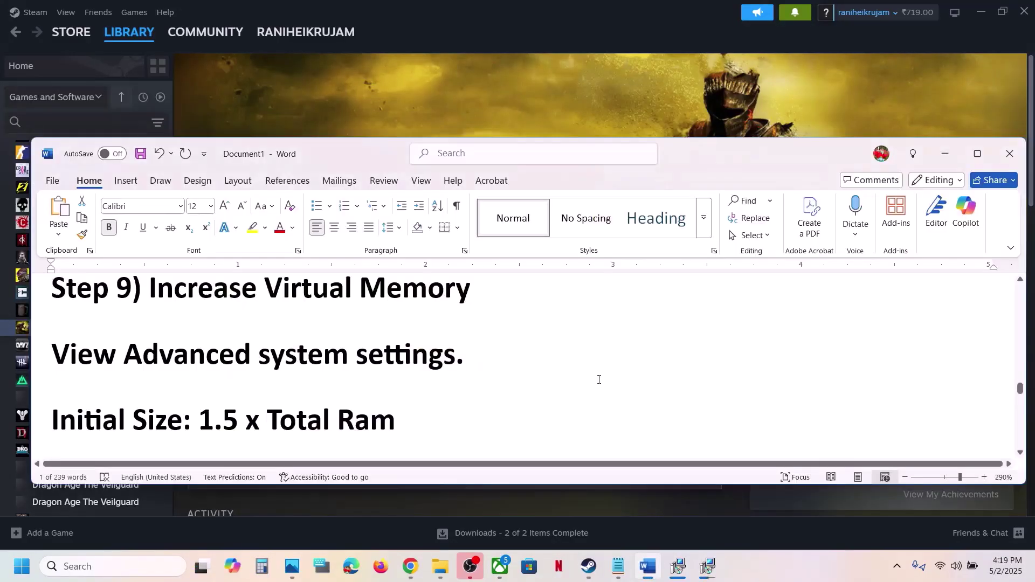
{"action": "left_click", "coordinate": [982, 155]}
{"action": "scroll", "coordinate": [220, 370], "scroll_direction": "down", "scroll_amount": 2}
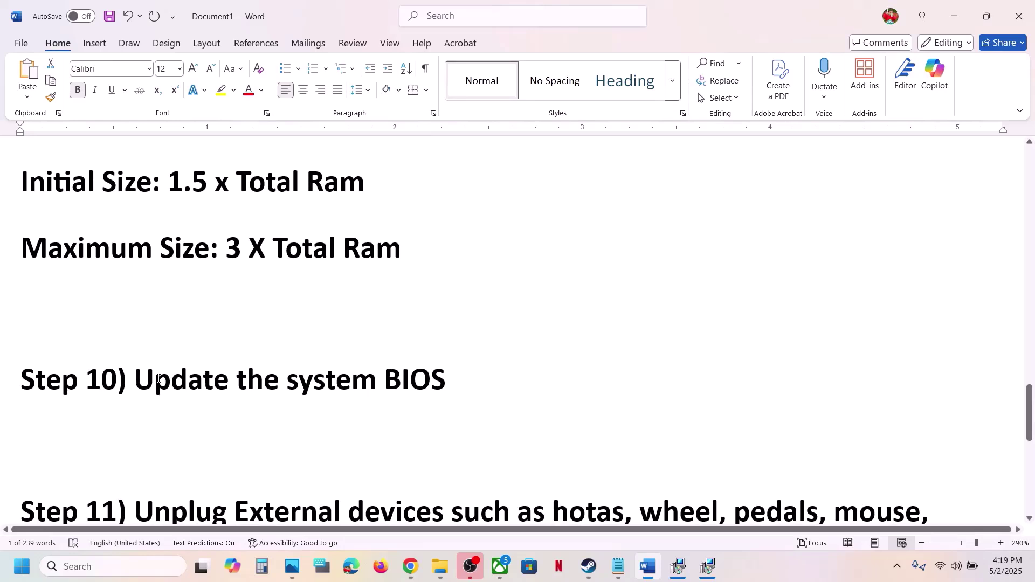
{"action": "left_click_drag", "start_coordinate": [155, 379], "coordinate": [506, 371]}
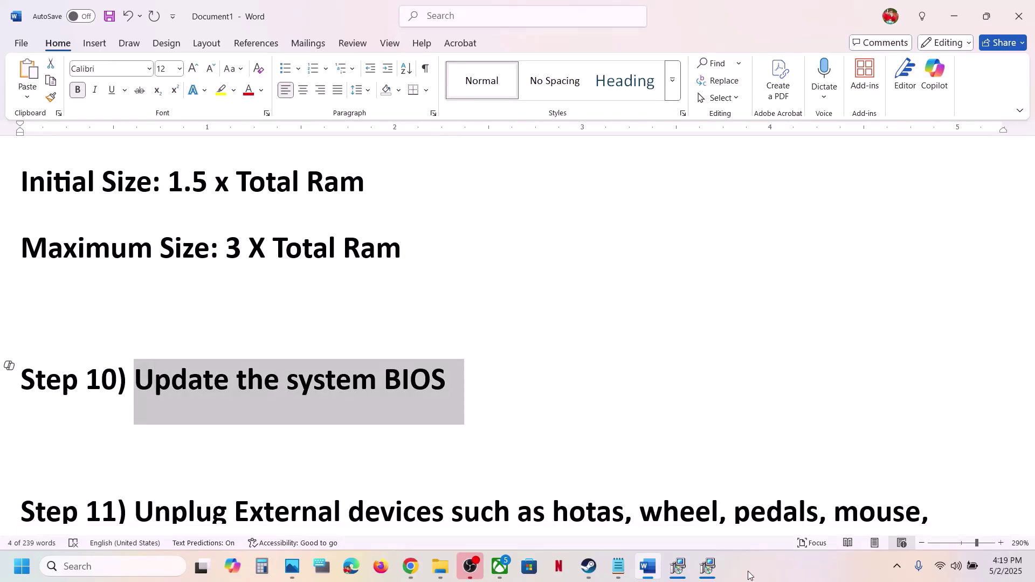
{"action": "left_click", "coordinate": [971, 570]}
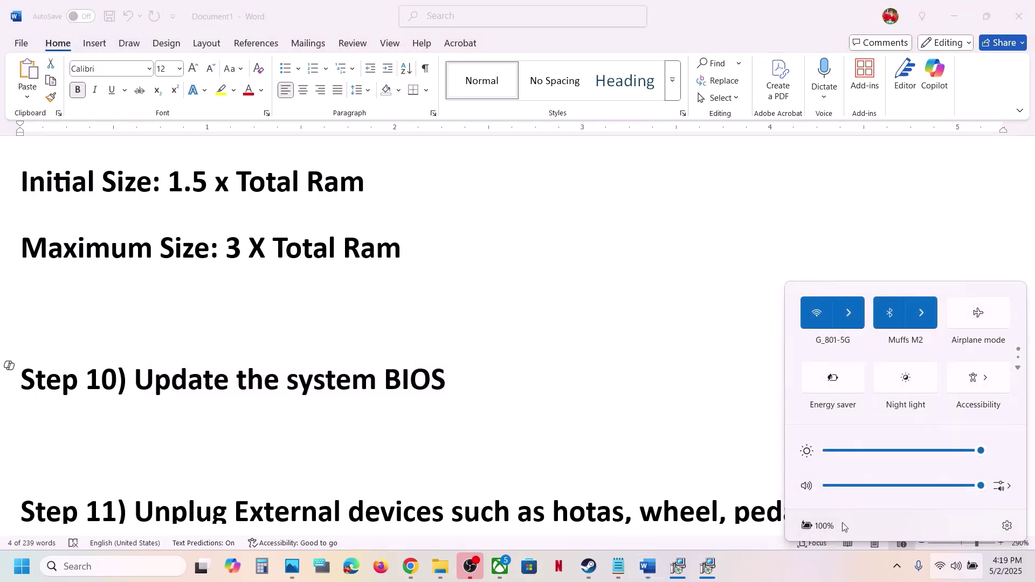
{"action": "left_click", "coordinate": [816, 570]}
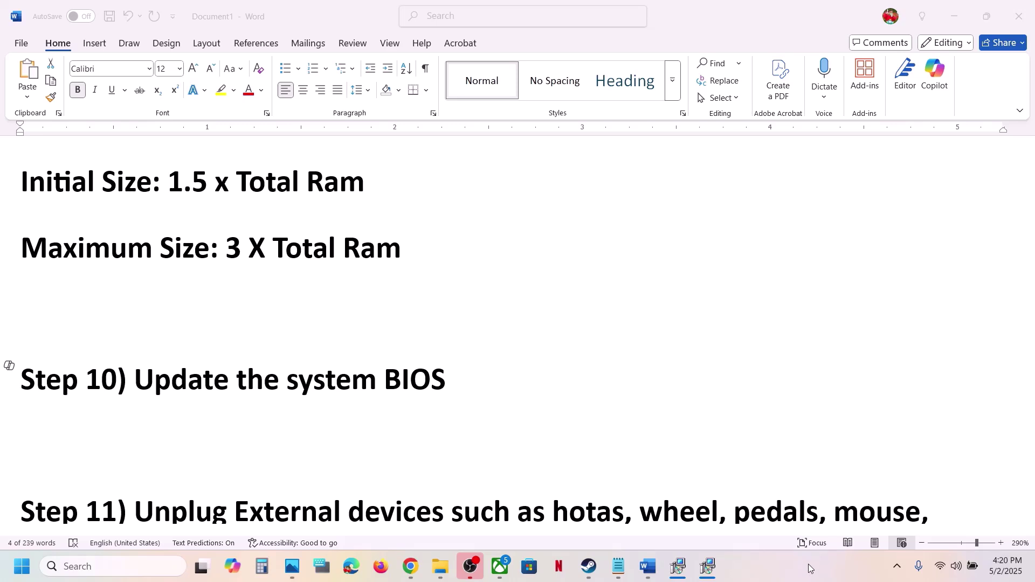
{"action": "triple_click", "coordinate": [271, 389]}
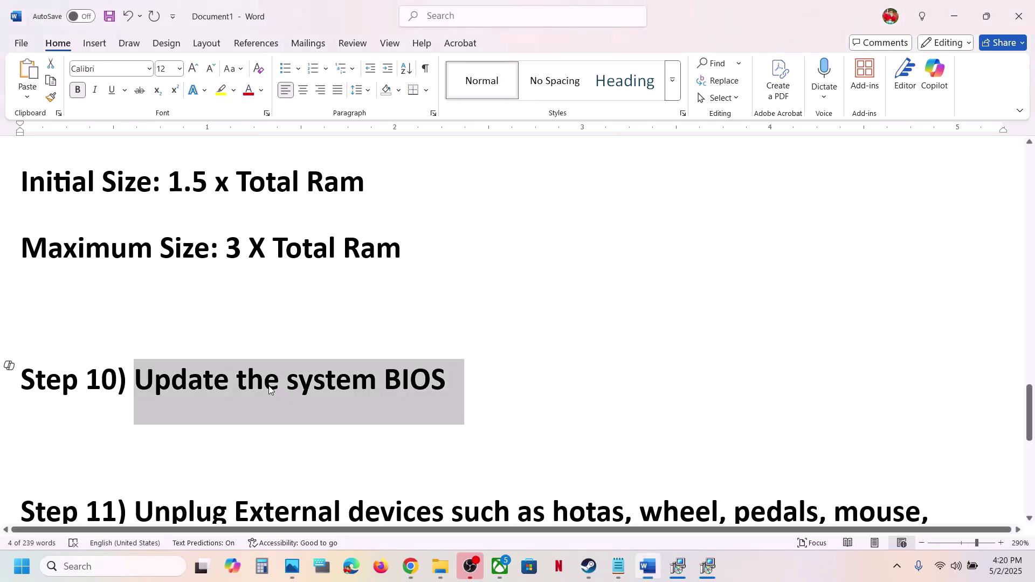
Step: Read Step 11 in the document on unplugging external devices and closing third-party lighting software and services
{"action": "scroll", "coordinate": [358, 401], "scroll_direction": "down", "scroll_amount": 5}
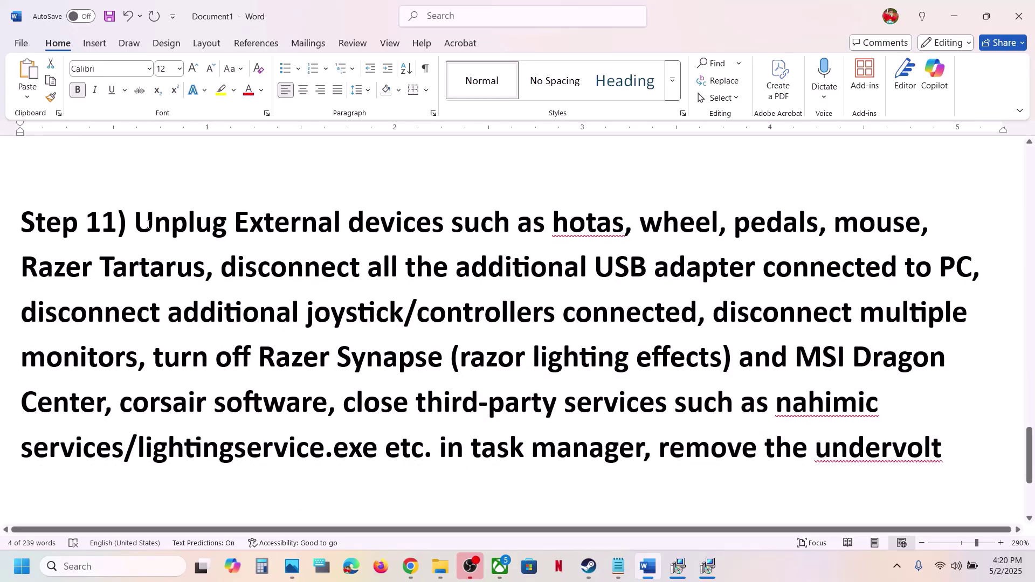
{"action": "left_click_drag", "start_coordinate": [148, 224], "coordinate": [686, 274]}
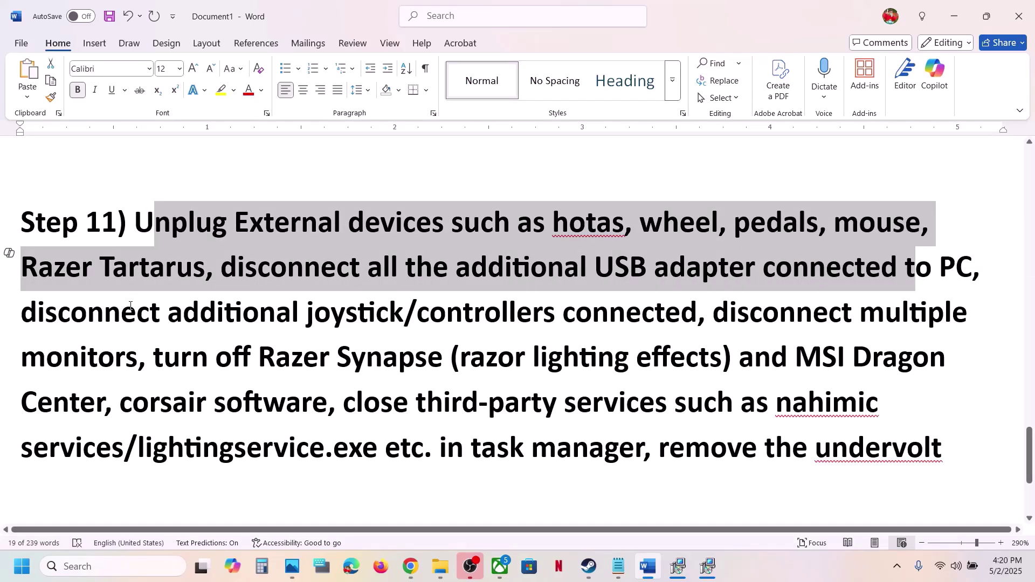
{"action": "left_click_drag", "start_coordinate": [77, 319], "coordinate": [649, 322]}
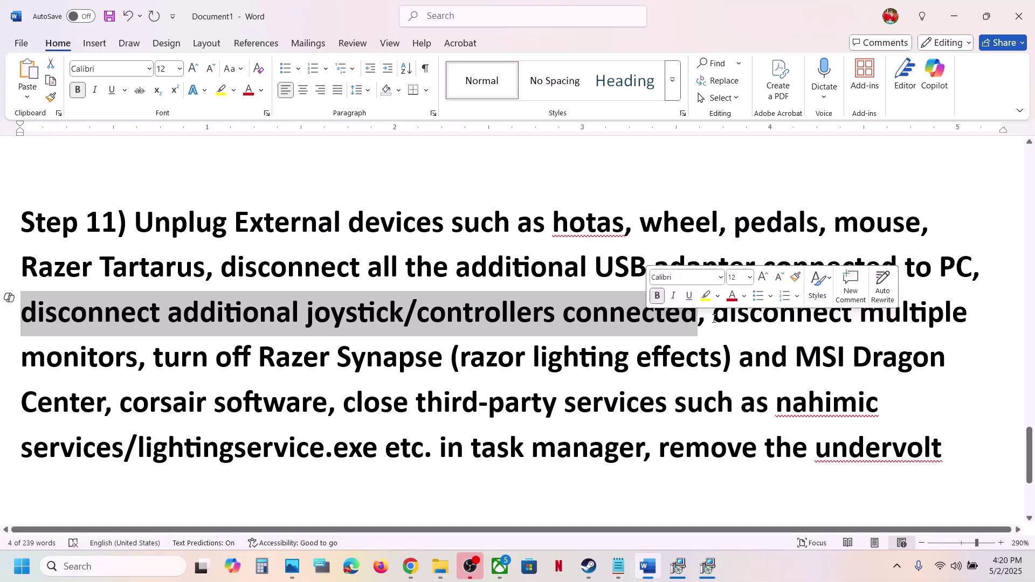
{"action": "left_click_drag", "start_coordinate": [711, 320], "coordinate": [638, 451]}
{"action": "left_click", "coordinate": [139, 356]}
{"action": "left_click", "coordinate": [510, 387]}
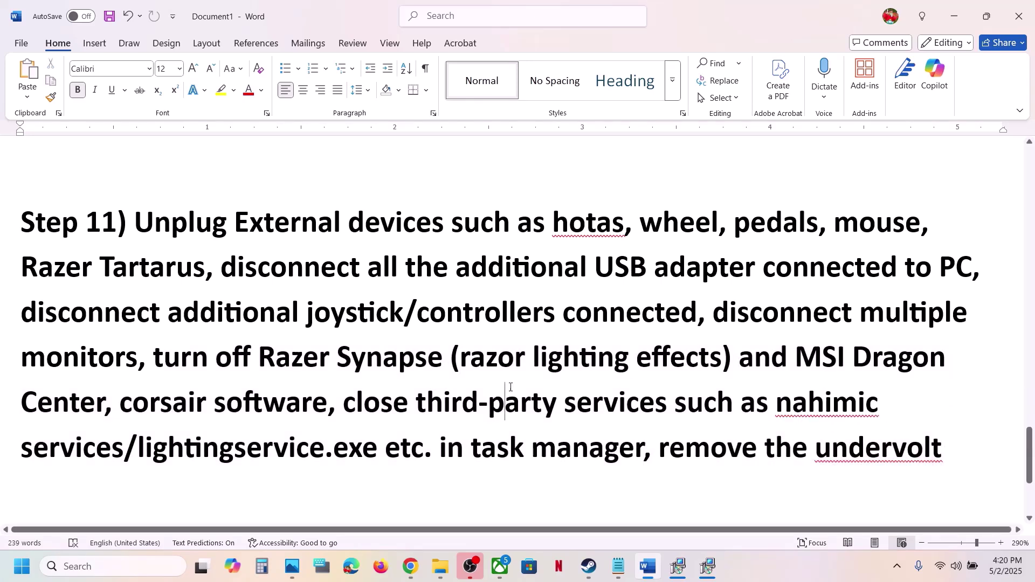
Step: Highlight the Step 12 instructions on uninstalling the game, deleting its folder and reinstalling it on another drive
{"action": "scroll", "coordinate": [511, 387], "scroll_direction": "down", "scroll_amount": 3}
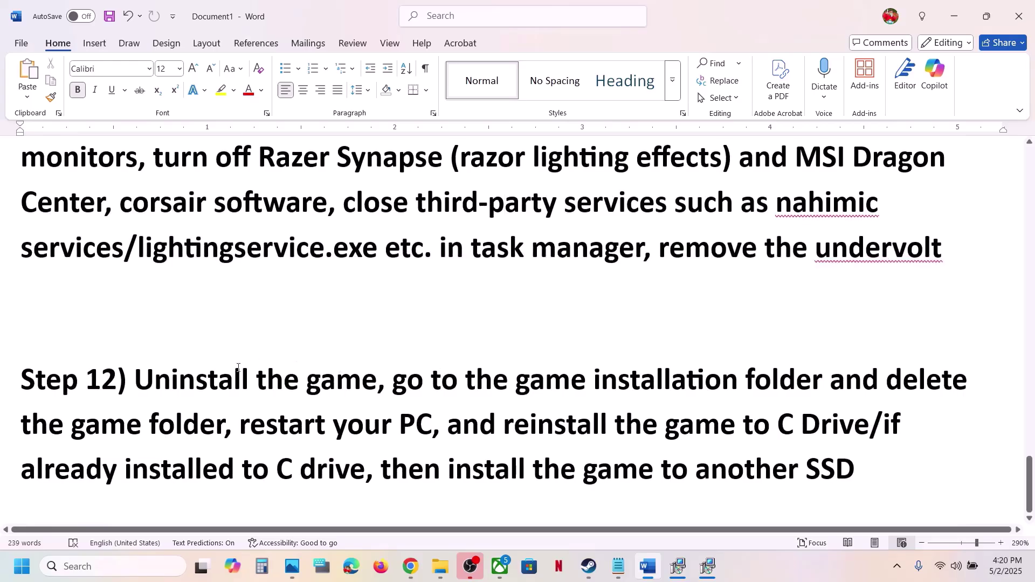
{"action": "left_click", "coordinate": [219, 379]}
{"action": "left_click", "coordinate": [836, 493], "text": "shift"}
Step: Switch to Steam, locate the uninstall option for DARK SOULS III, and return to Step 12 in the Word document
{"action": "left_click", "coordinate": [619, 566]}
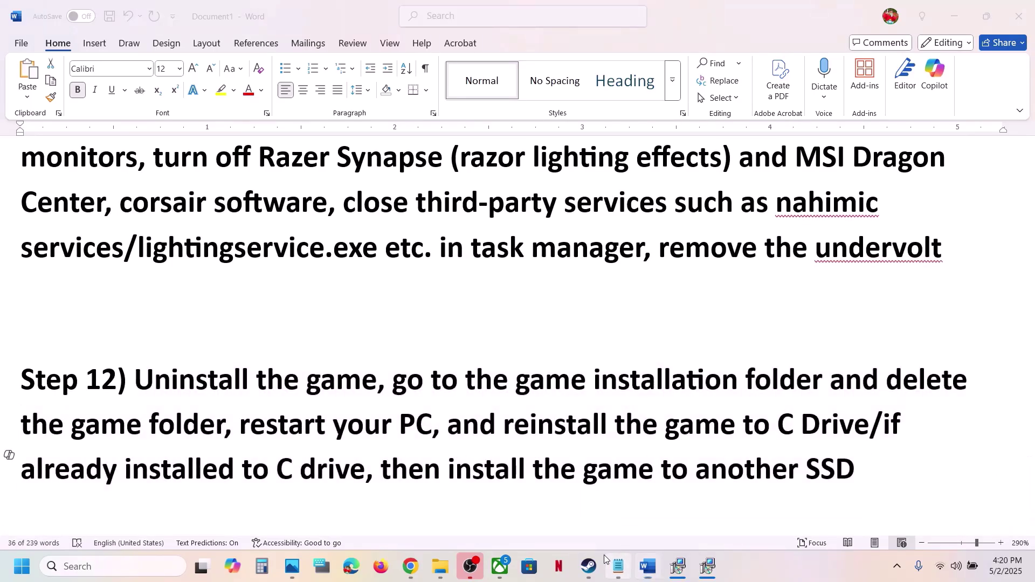
{"action": "left_click", "coordinate": [588, 566]}
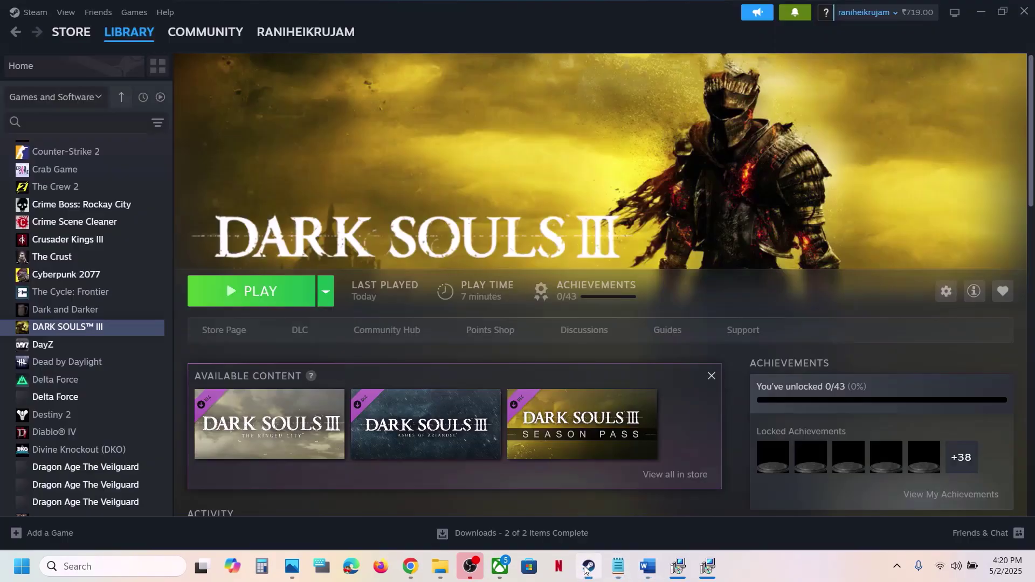
{"action": "right_click", "coordinate": [100, 332]}
{"action": "mouse_move", "coordinate": [171, 416]}
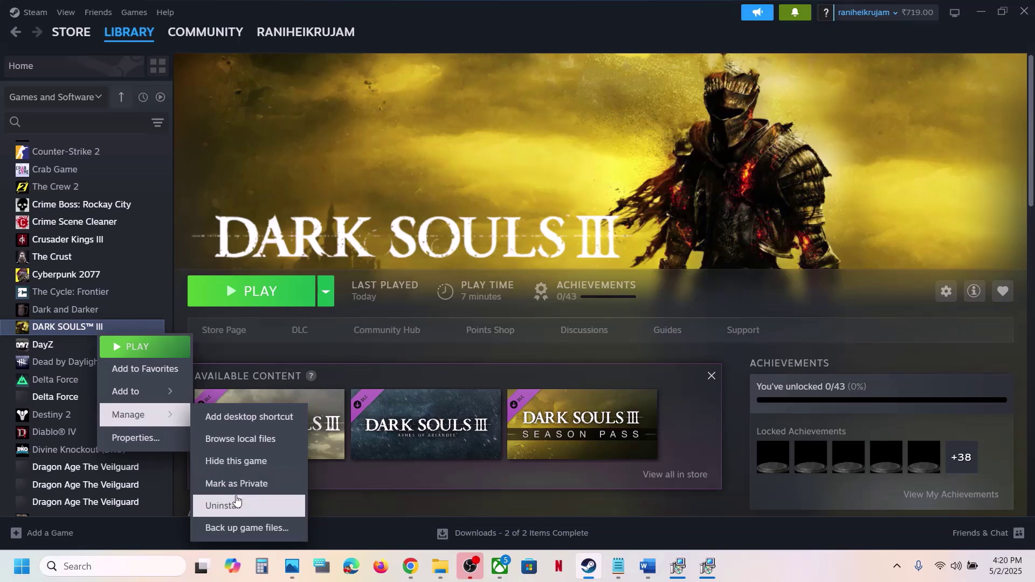
{"action": "left_click", "coordinate": [647, 566]}
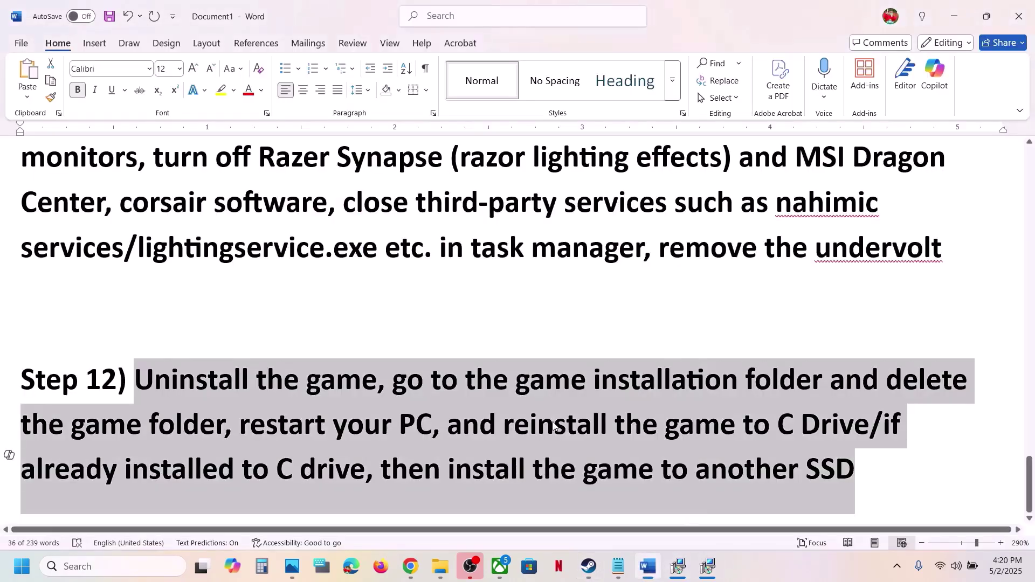
{"action": "left_click", "coordinate": [501, 430]}
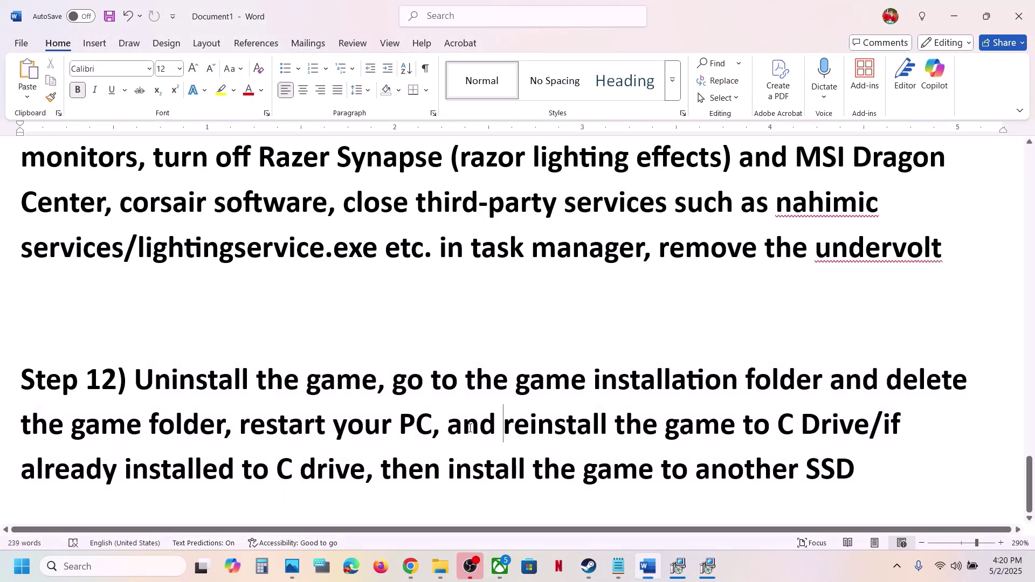